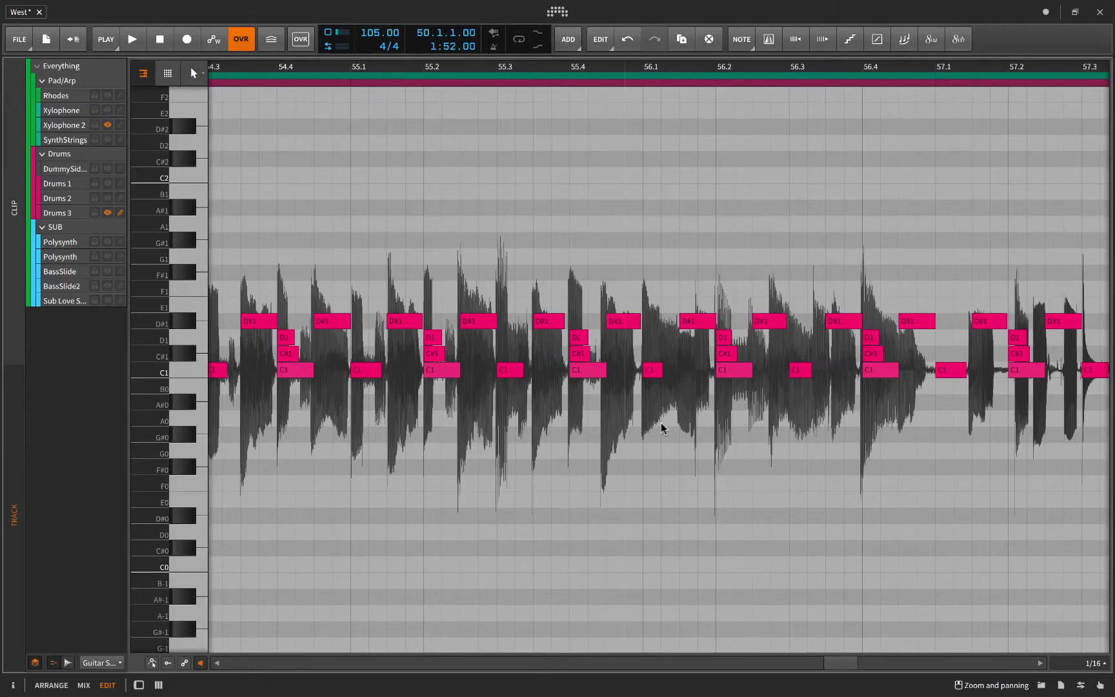
pyautogui.hscroll(5, 731, 498)
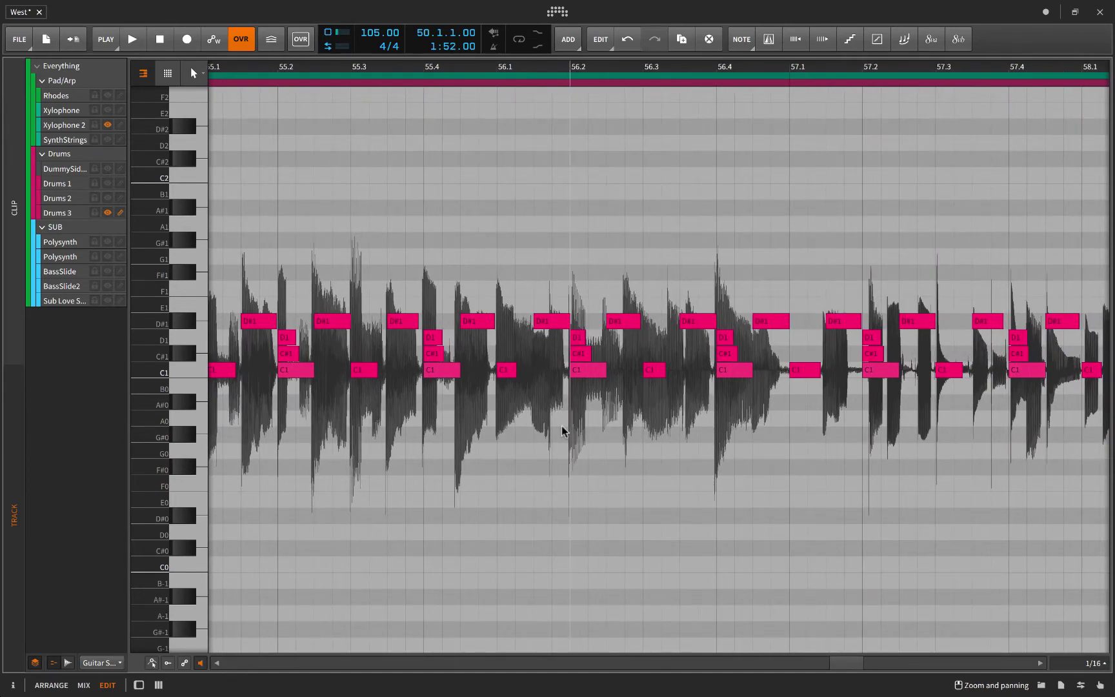
pyautogui.hscroll(1, 562, 429)
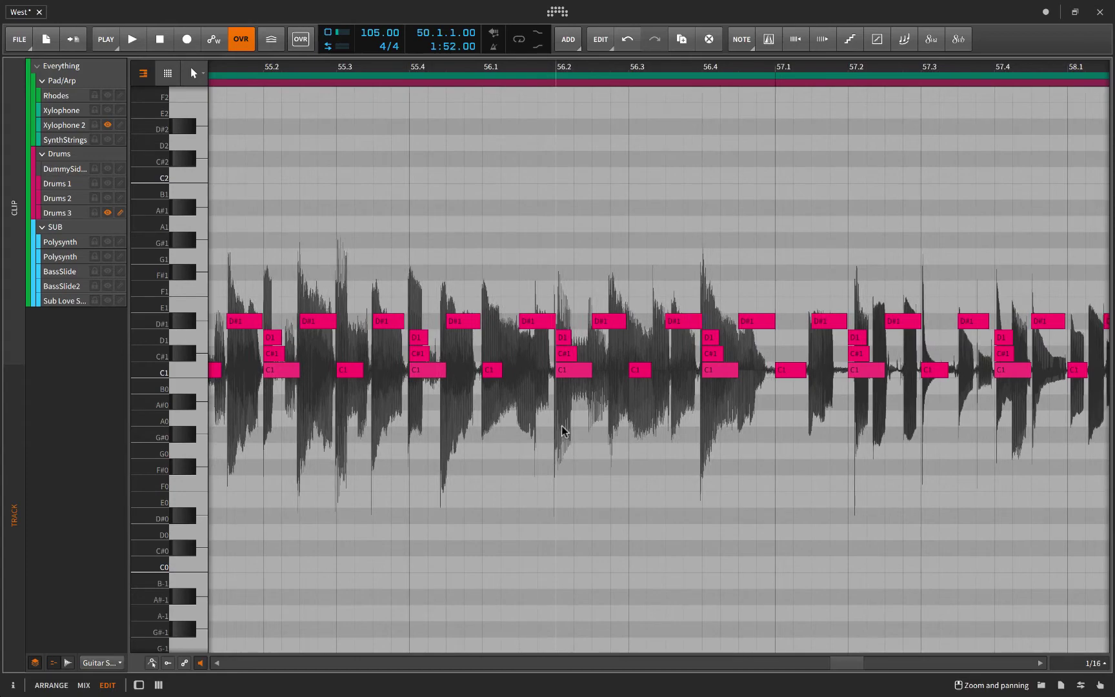
pyautogui.scroll(3, 561, 428)
pyautogui.hscroll(4, 562, 429)
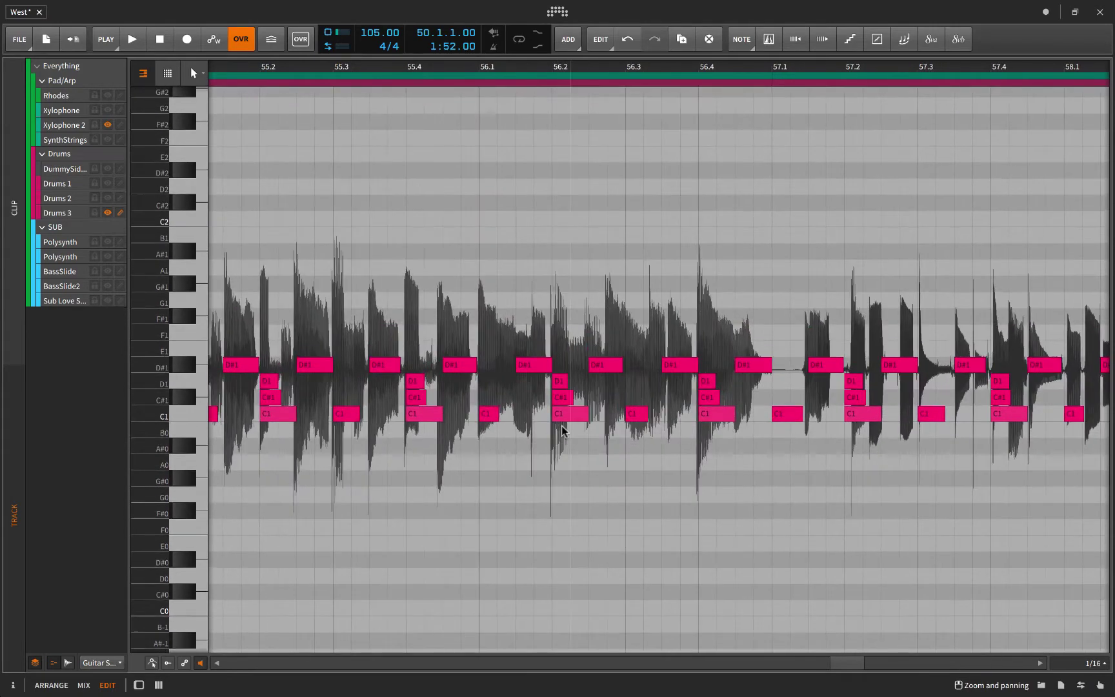
pyautogui.hscroll(4, 562, 429)
pyautogui.hscroll(3, 561, 429)
pyautogui.scroll(-2, 572, 458)
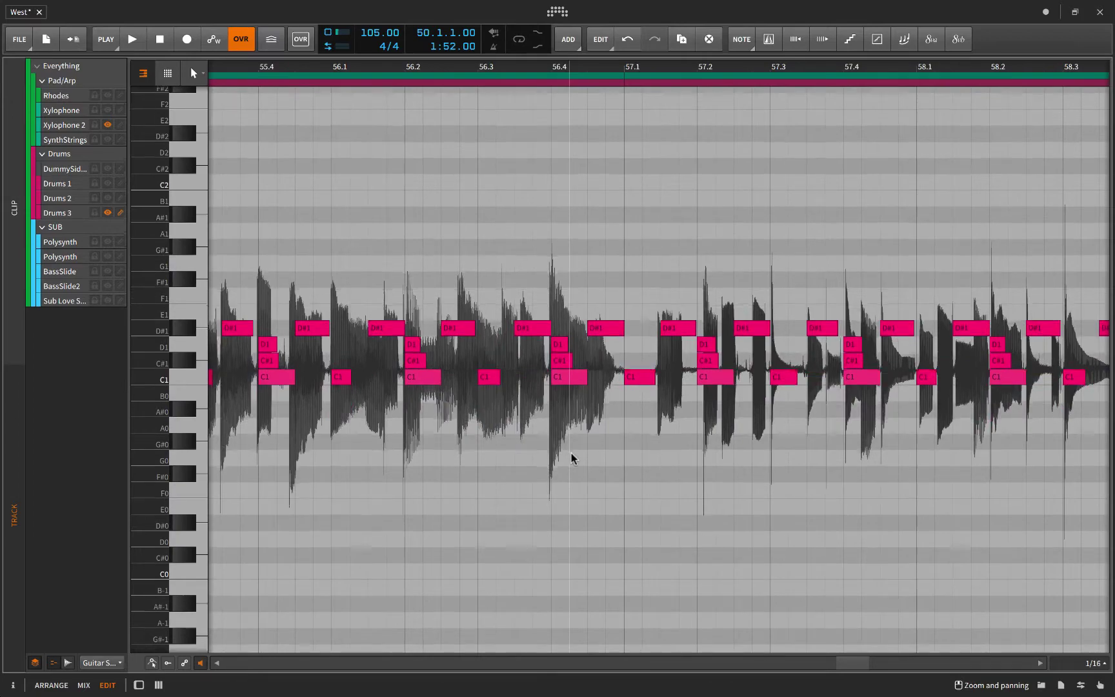
pyautogui.hscroll(5, 572, 459)
pyautogui.hscroll(5, 572, 458)
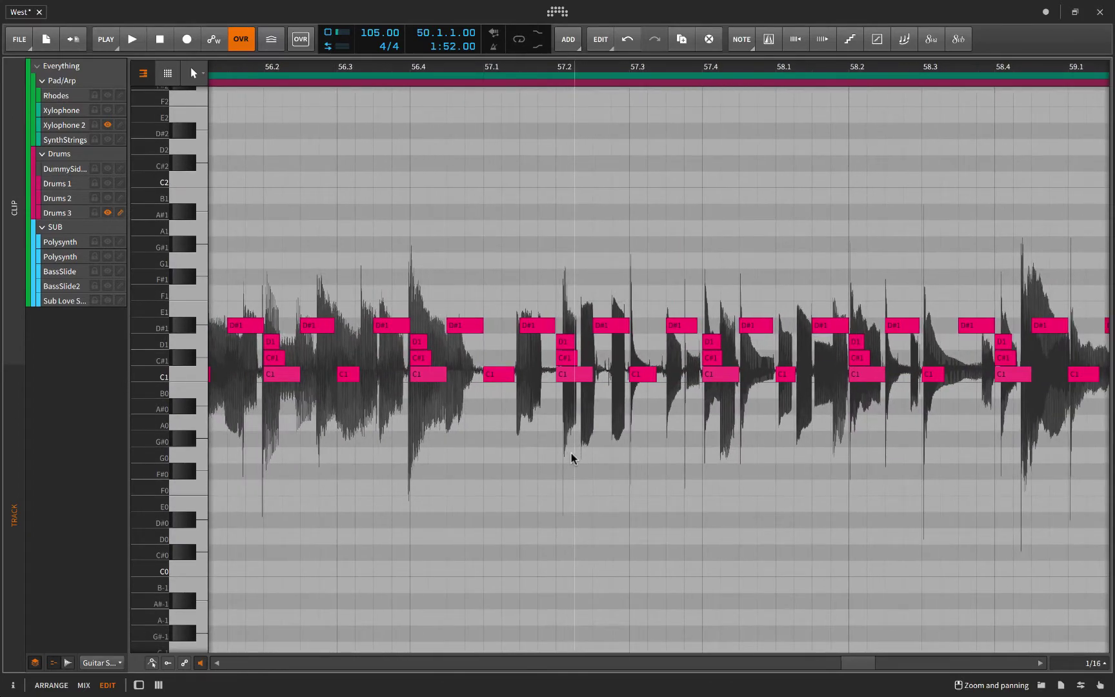
pyautogui.hscroll(1, 571, 459)
pyautogui.hscroll(2, 572, 459)
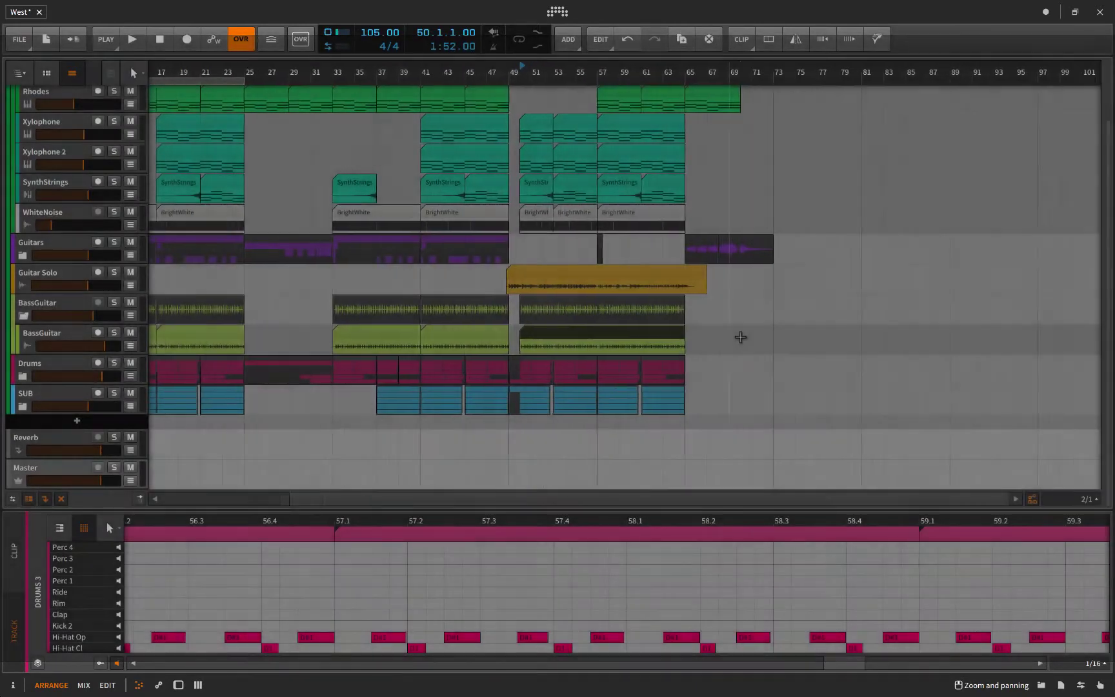
pyautogui.hscroll(4, 740, 335)
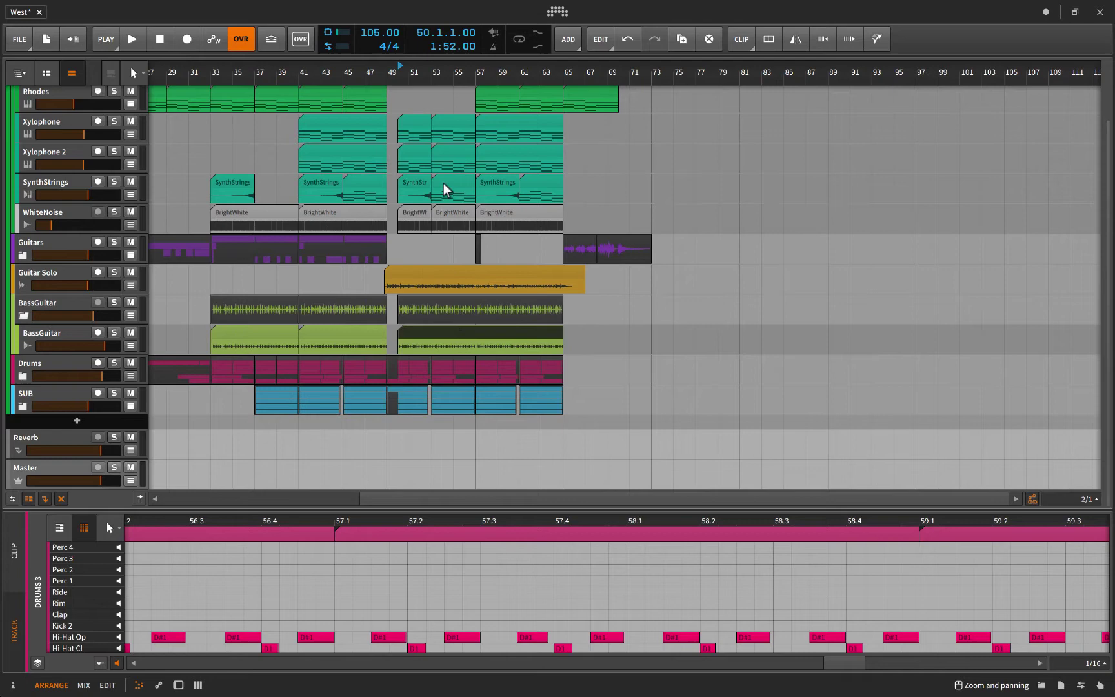
# - Expand the Drums group, preview a Drums 1 clip, then load the BassGuitar clip into the editor
pyautogui.click(23, 376)
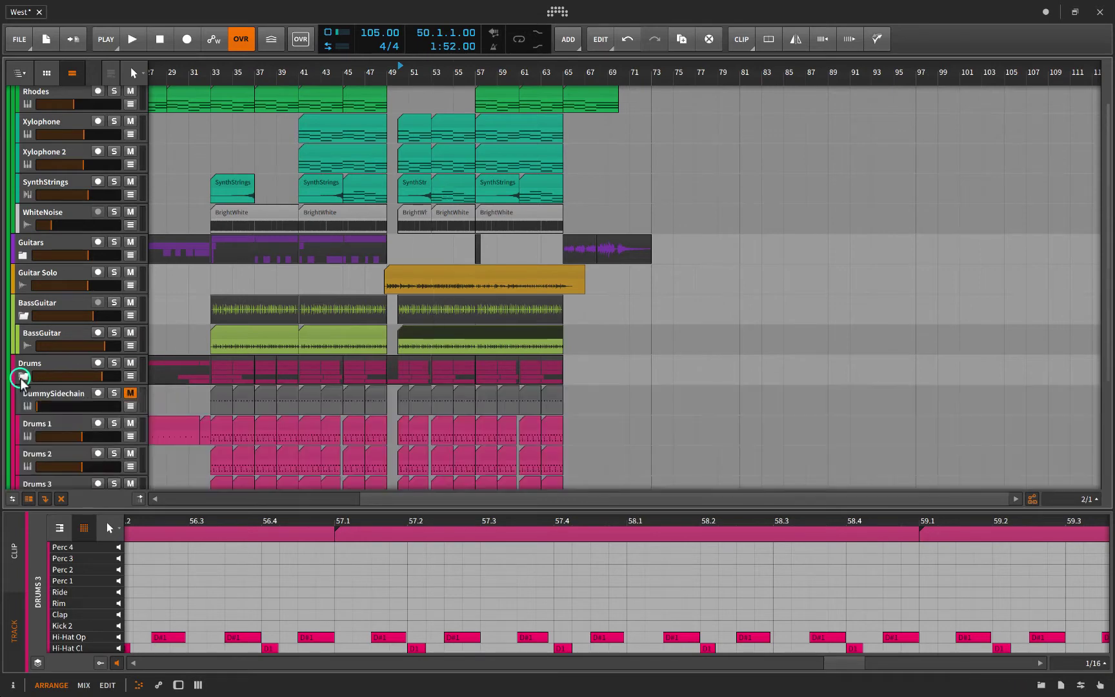
pyautogui.click(442, 425)
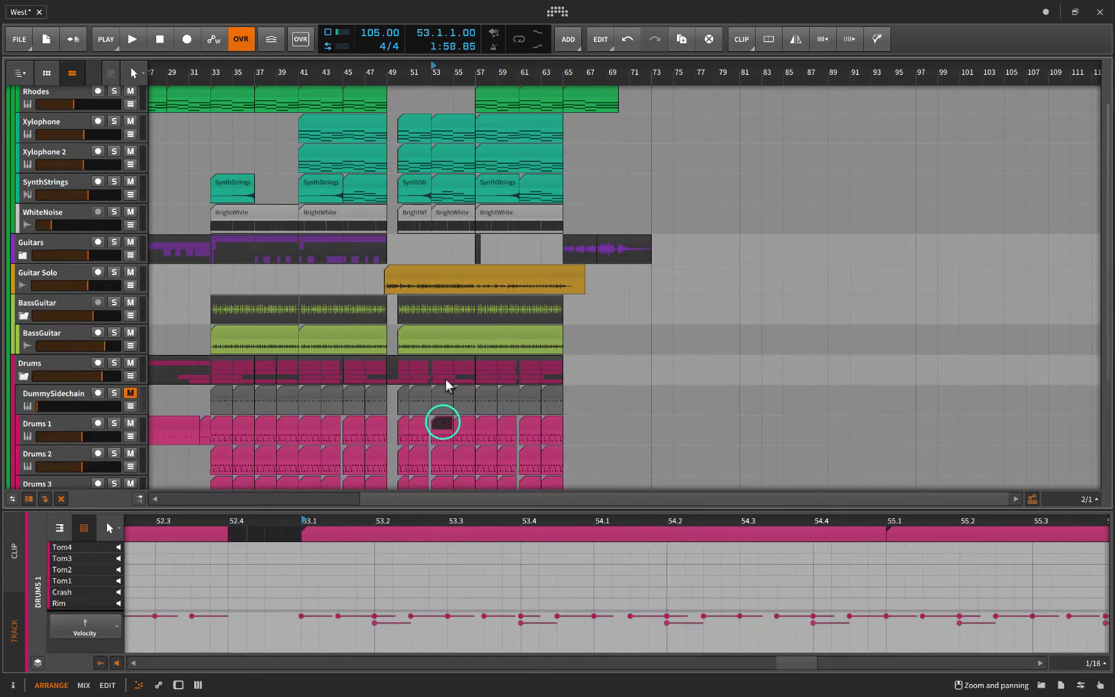
pyautogui.click(446, 332)
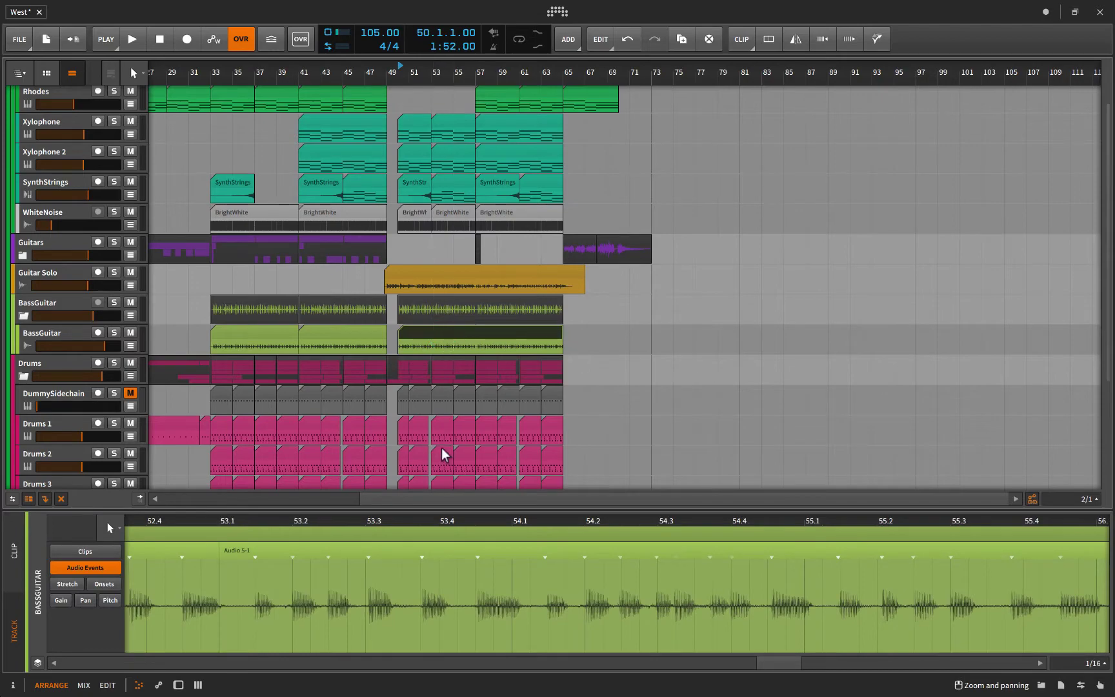
pyautogui.scroll(-2, 446, 455)
pyautogui.scroll(-2, 445, 454)
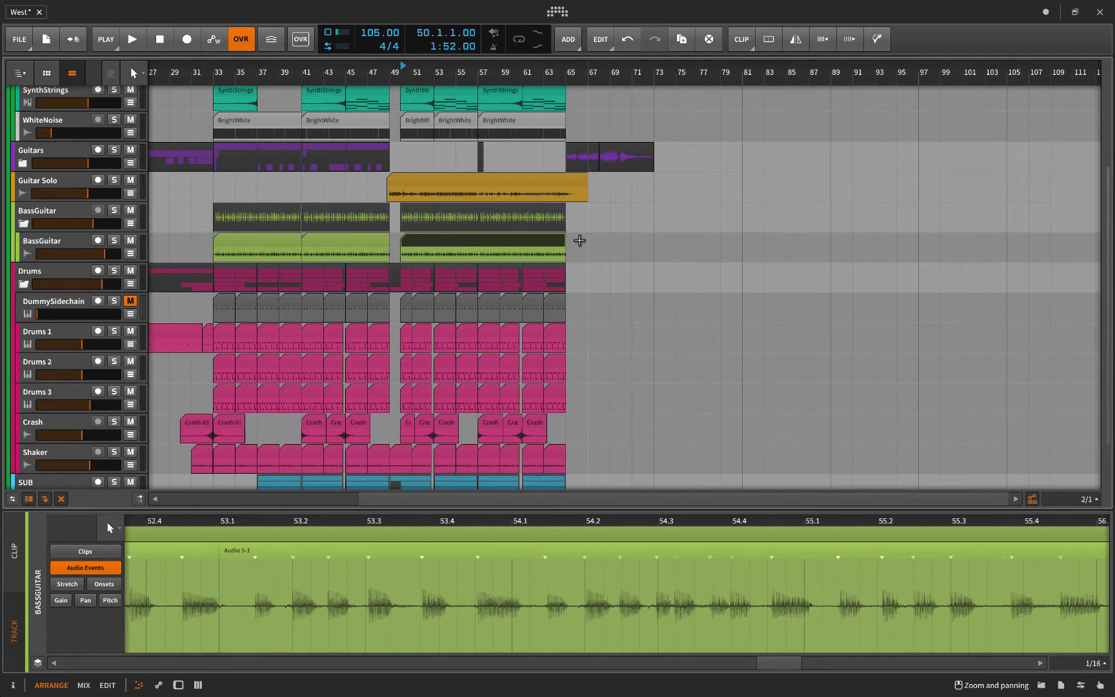
# - Zoom the editor to the whole BassGuitar clip and drag the panel divider up to enlarge it
pyautogui.click(435, 251)
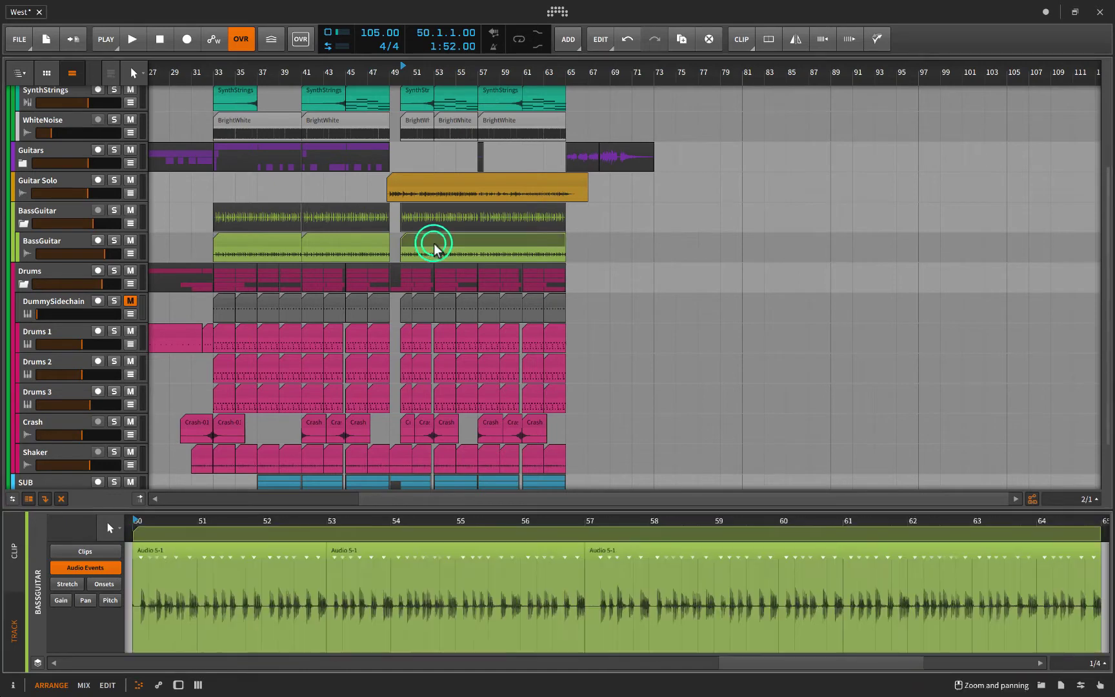
pyautogui.moveTo(414, 510); pyautogui.dragTo(420, 414)
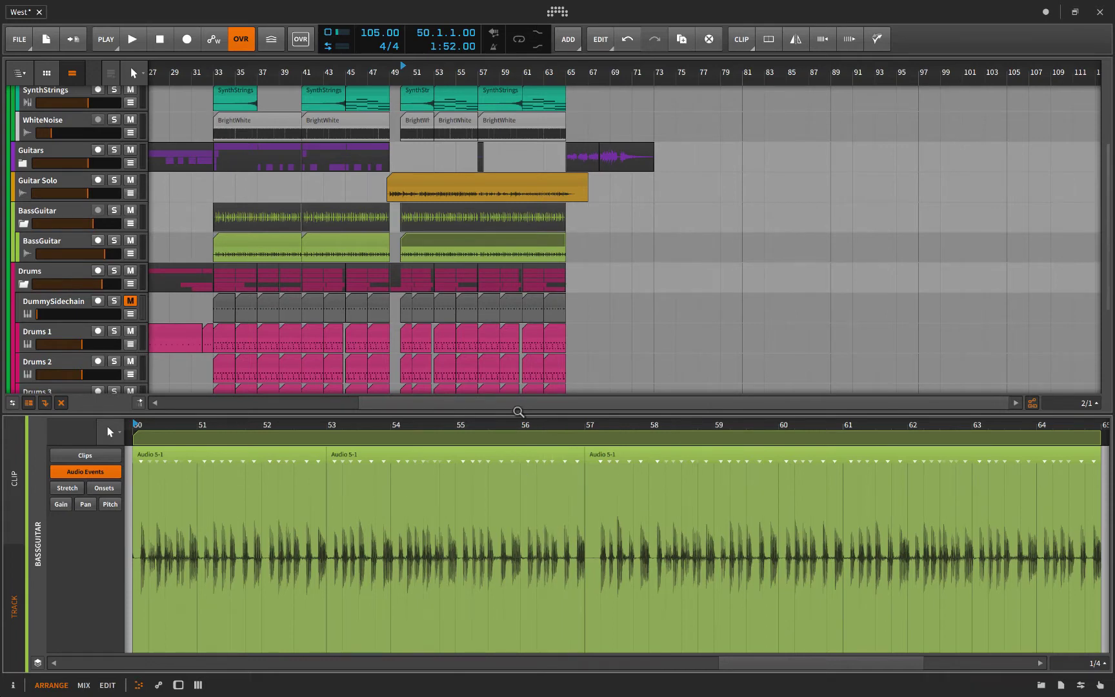
# - Make the editor full-window with Alt+3, try the Clips, Stretch and Onsets modes, then return to Clips
pyautogui.hotkey('alt', '3')
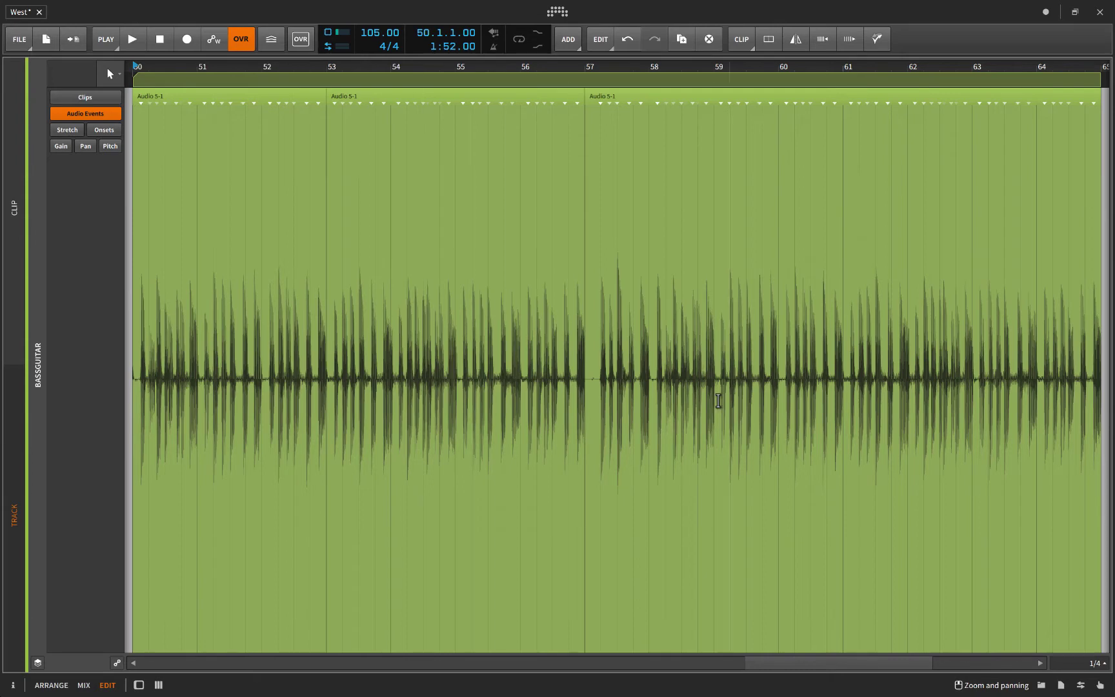
pyautogui.click(77, 96)
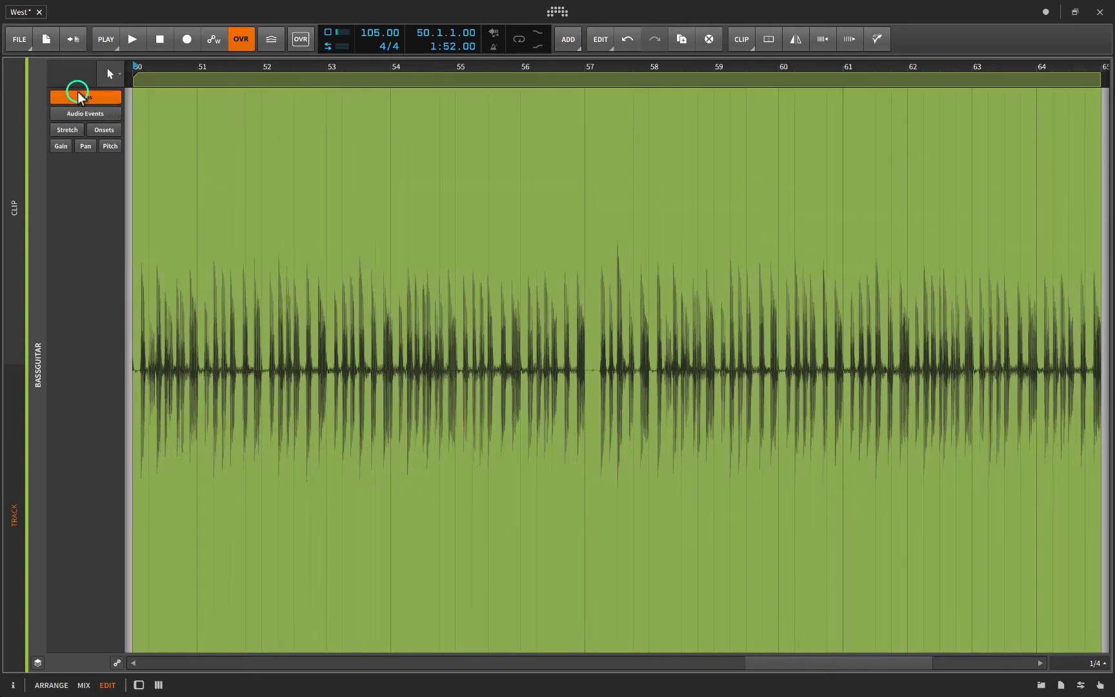
pyautogui.click(65, 130)
pyautogui.click(100, 131)
pyautogui.click(63, 130)
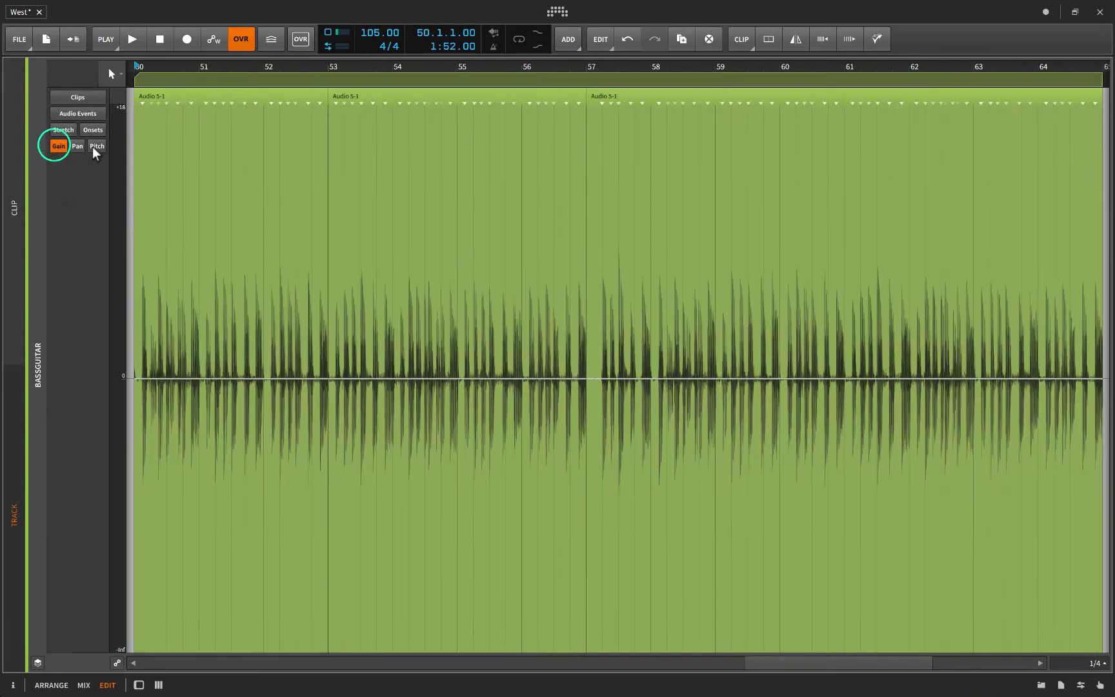
pyautogui.click(72, 98)
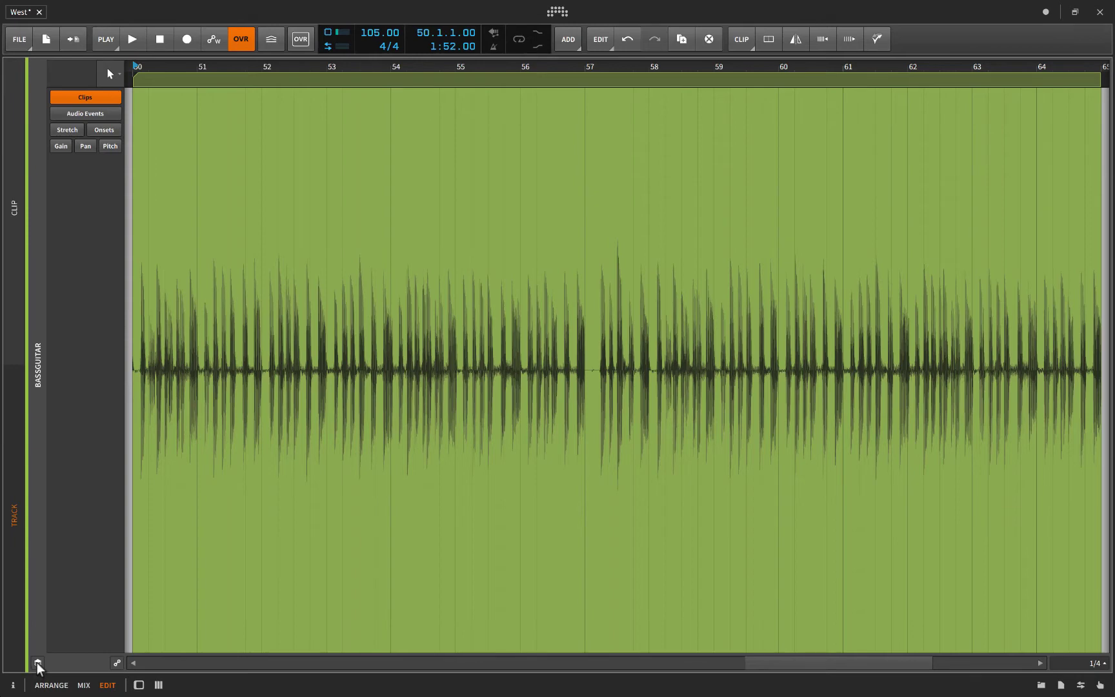
# - Open the layer list and toggle SynthStrings visibility, leaving it hidden
pyautogui.click(37, 665)
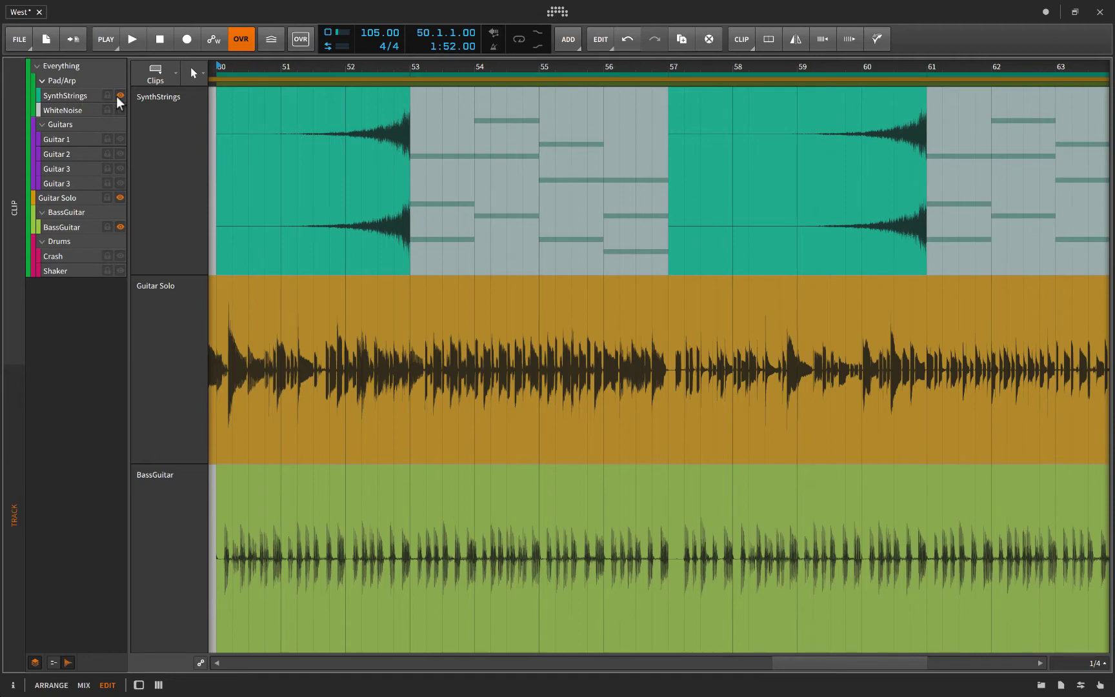
pyautogui.click(121, 96)
pyautogui.click(120, 95)
pyautogui.click(120, 96)
pyautogui.click(121, 96)
# - Briefly hide the BassGuitar and Guitar Solo lanes, then show them again
pyautogui.click(121, 227)
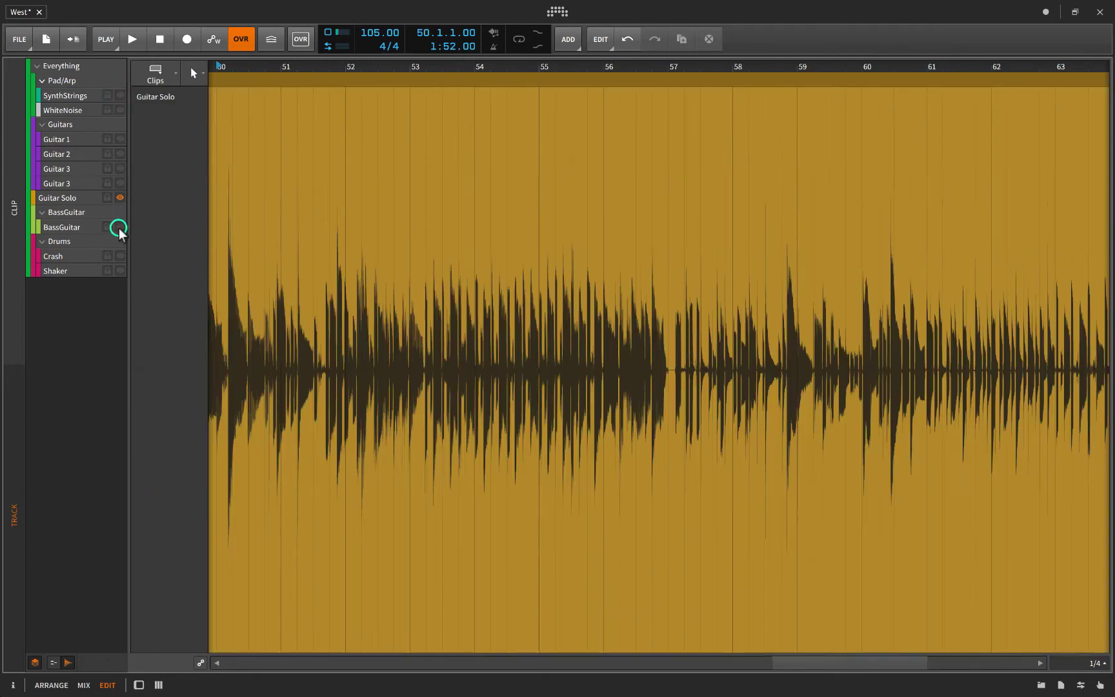
pyautogui.click(121, 227)
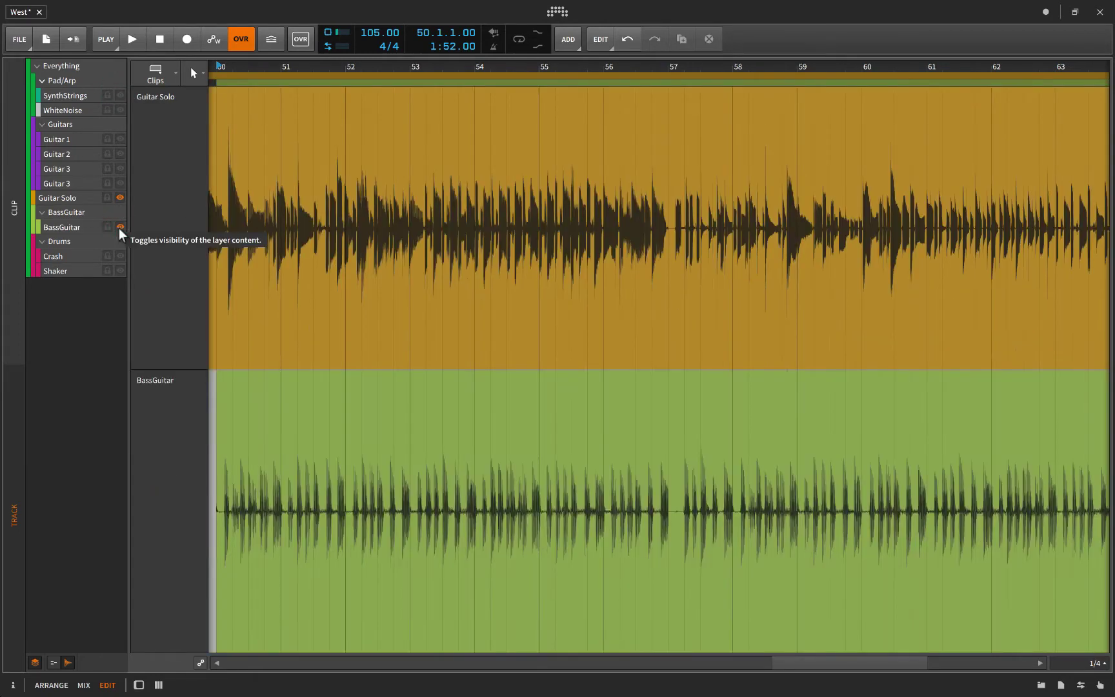
pyautogui.click(120, 197)
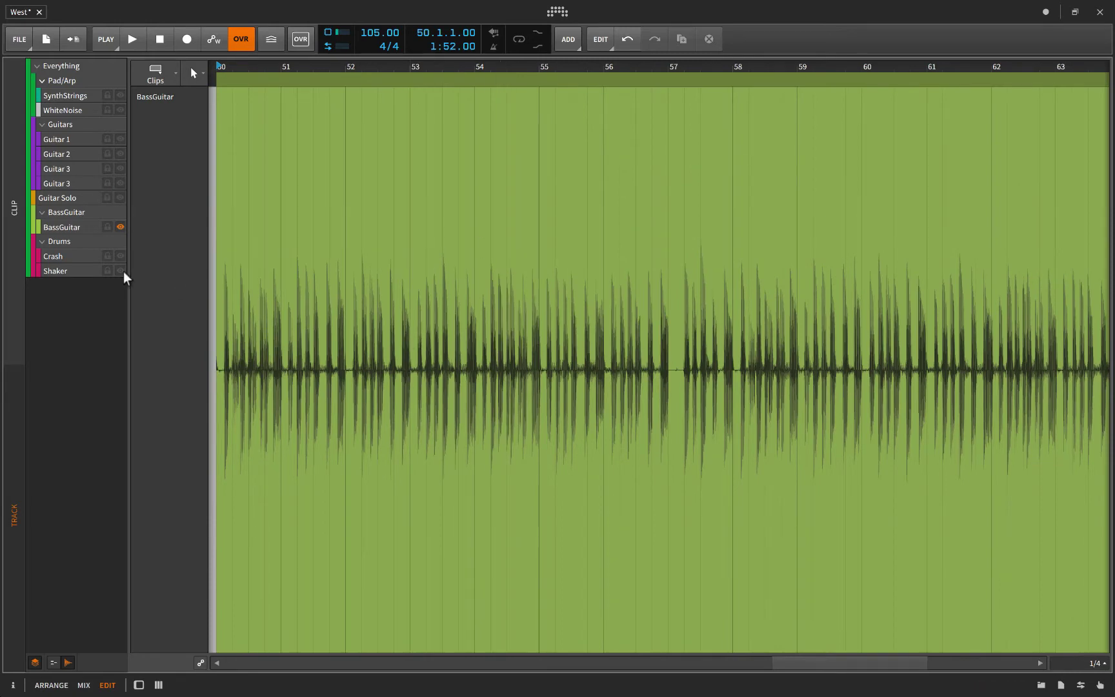
pyautogui.click(120, 198)
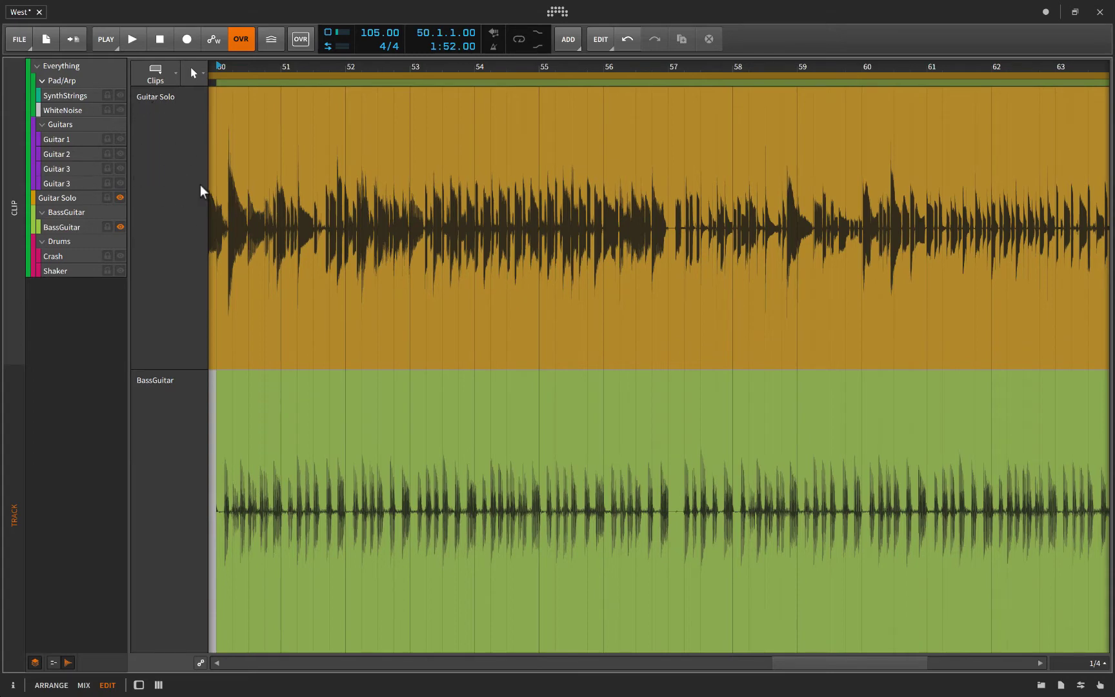
pyautogui.click(158, 76)
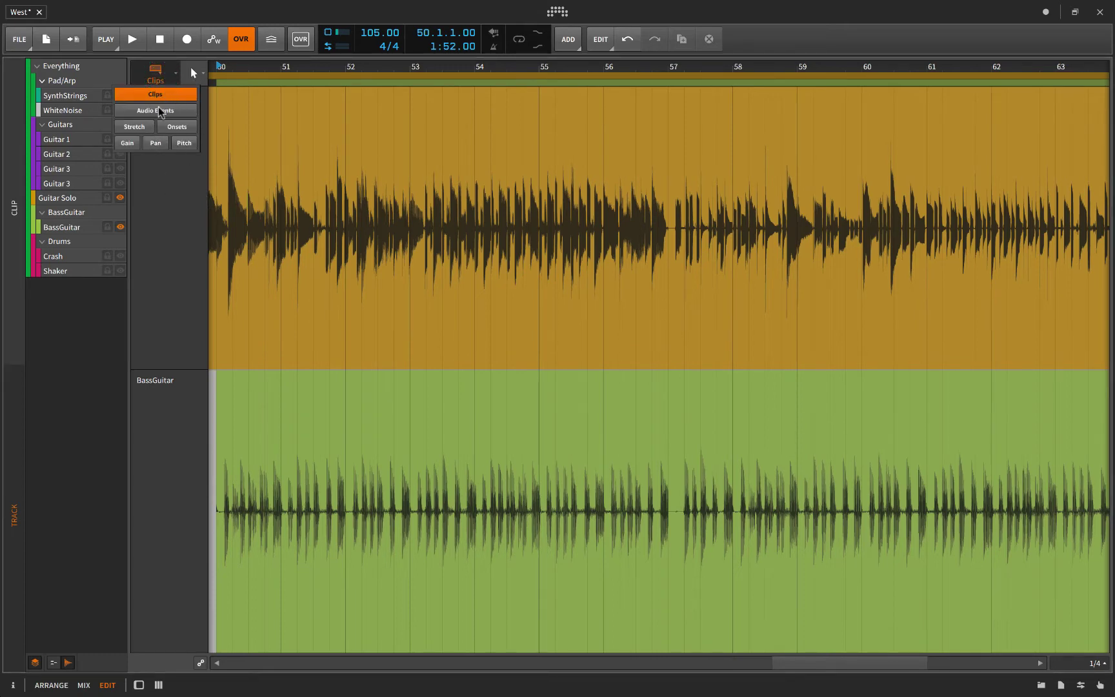
pyautogui.click(173, 206)
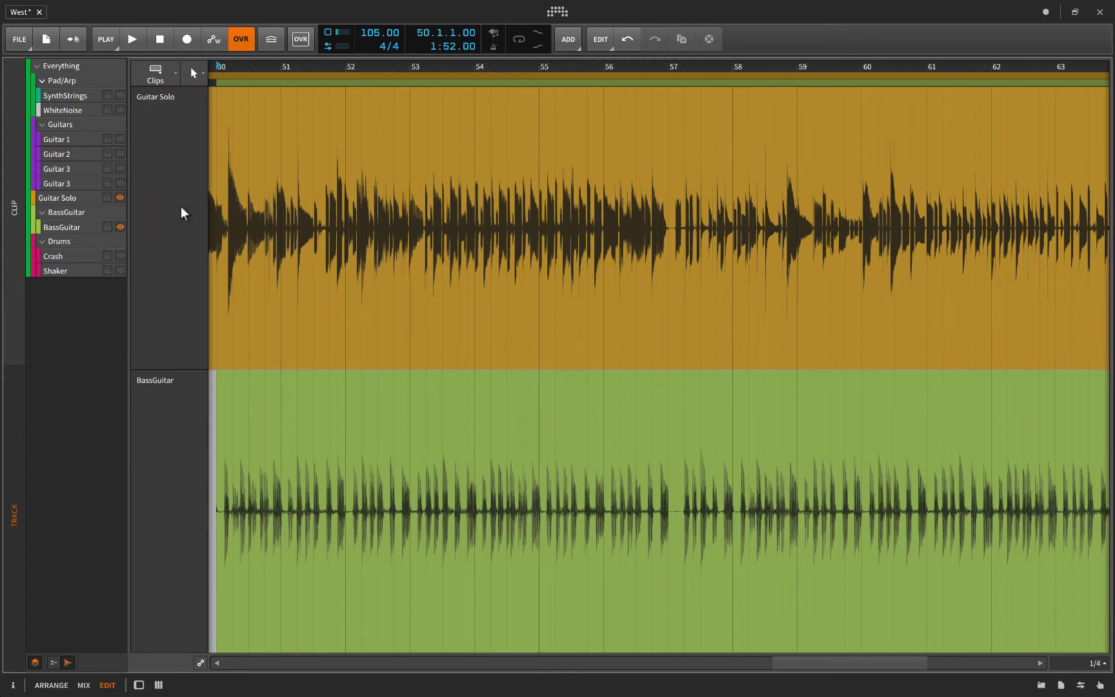
pyautogui.scroll(-3, 596, 379)
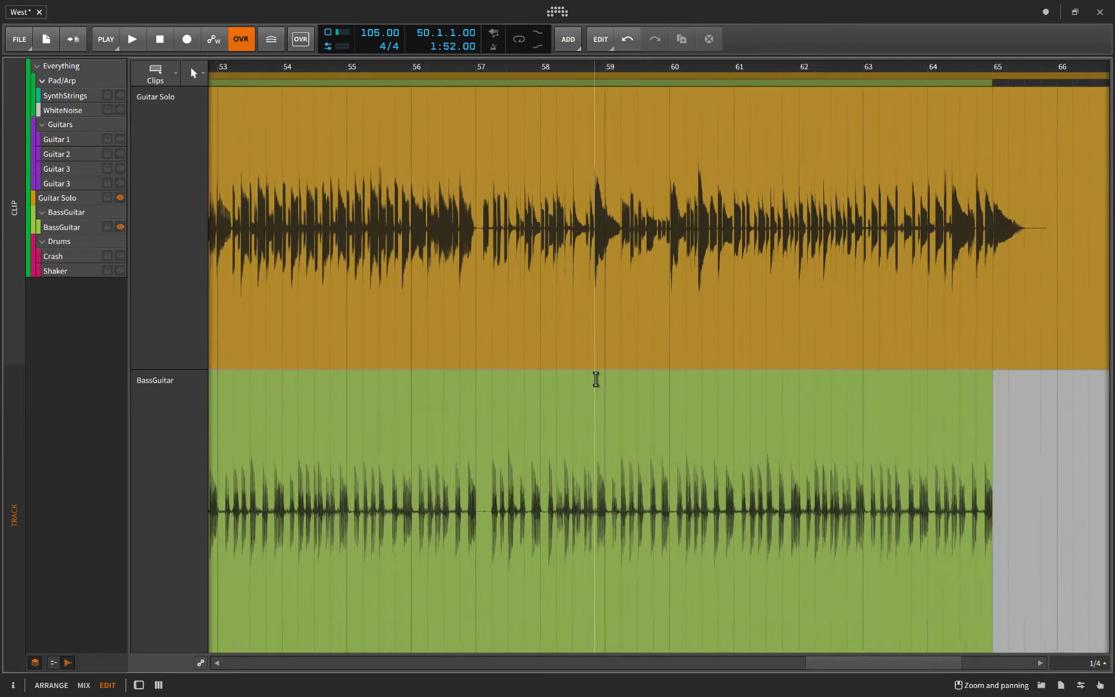
pyautogui.scroll(3, 595, 379)
pyautogui.click(596, 380)
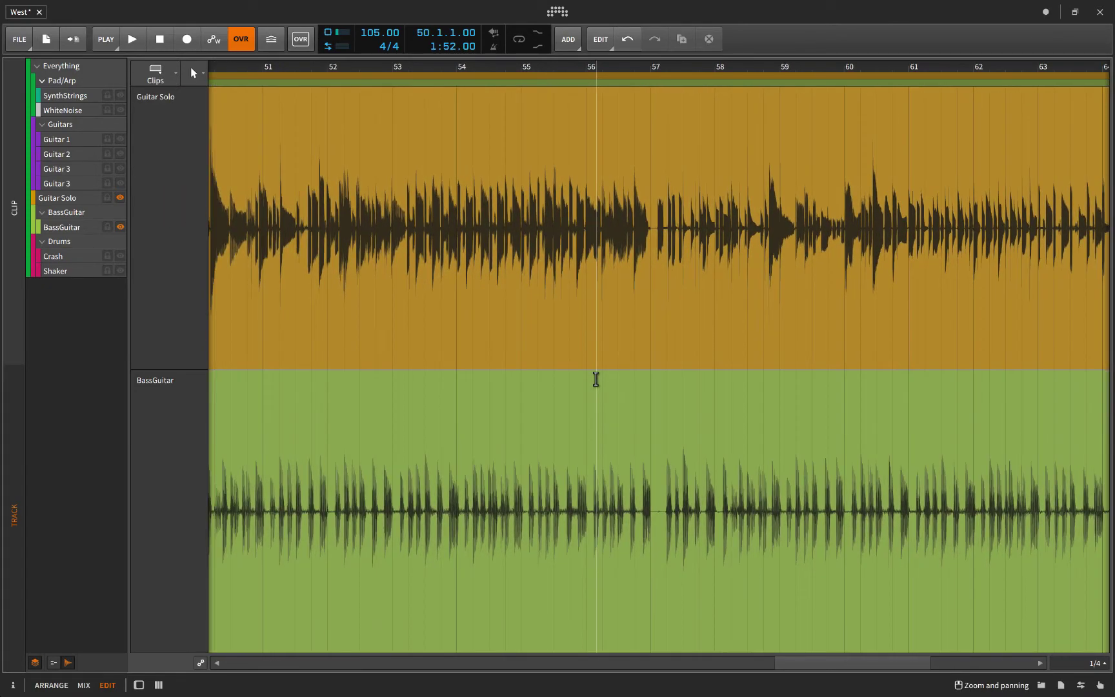
pyautogui.scroll(-3, 596, 378)
pyautogui.scroll(3, 596, 380)
pyautogui.scroll(2, 596, 379)
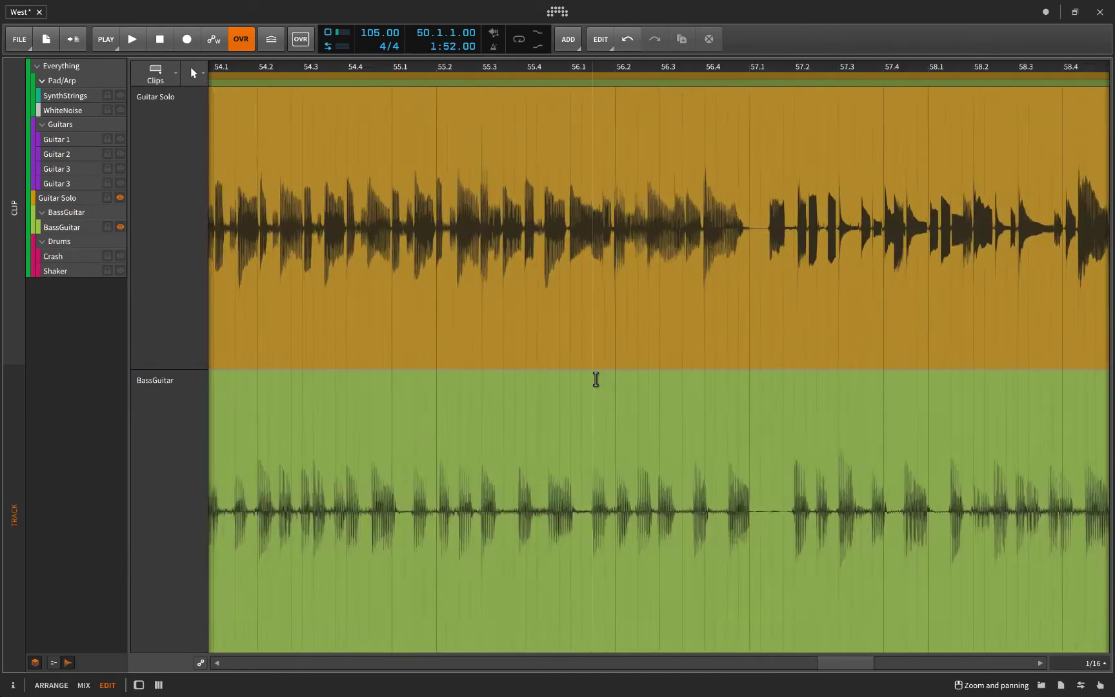
pyautogui.scroll(2, 596, 380)
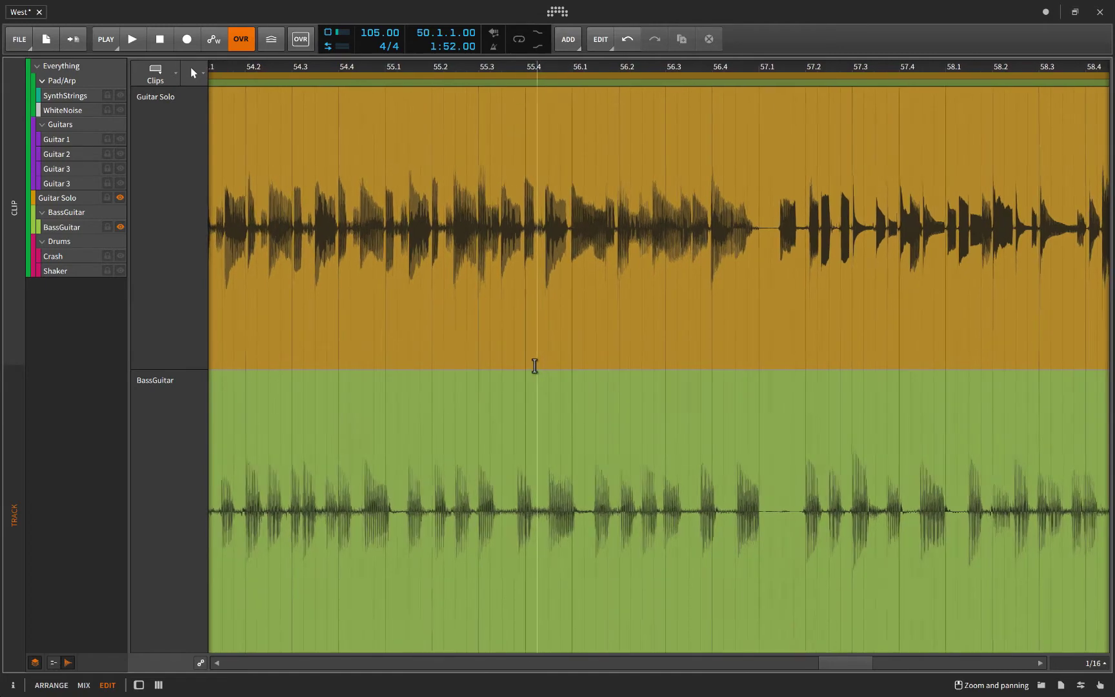
pyautogui.hscroll(-1, 533, 366)
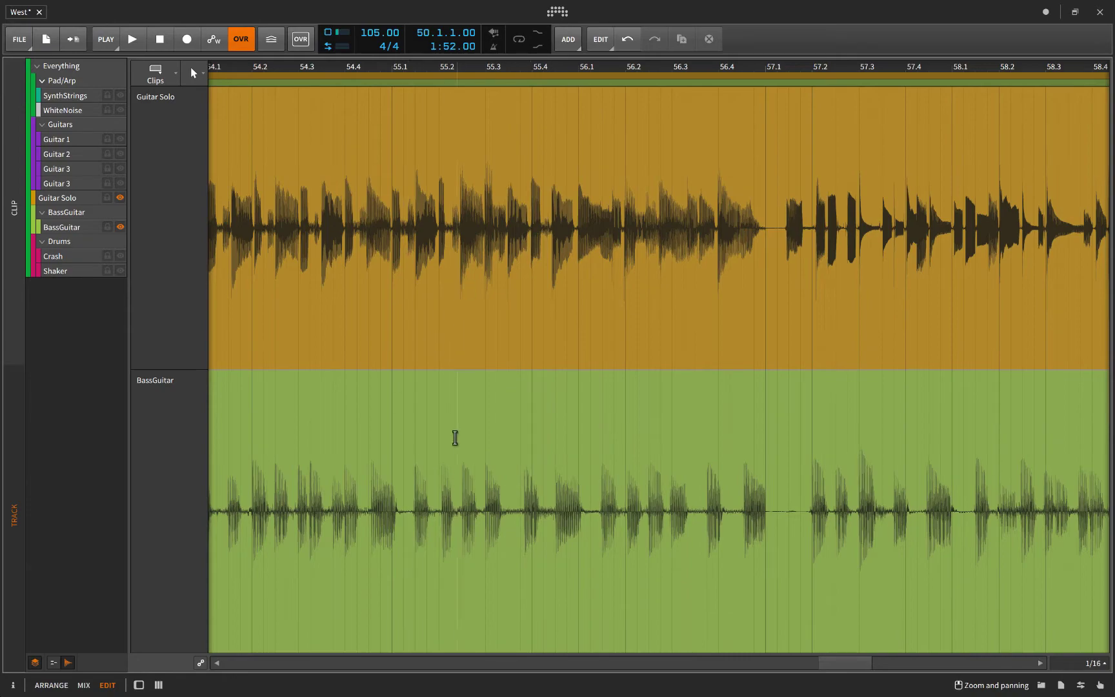
pyautogui.scroll(2, 477, 440)
pyautogui.scroll(2, 477, 441)
pyautogui.scroll(2, 476, 440)
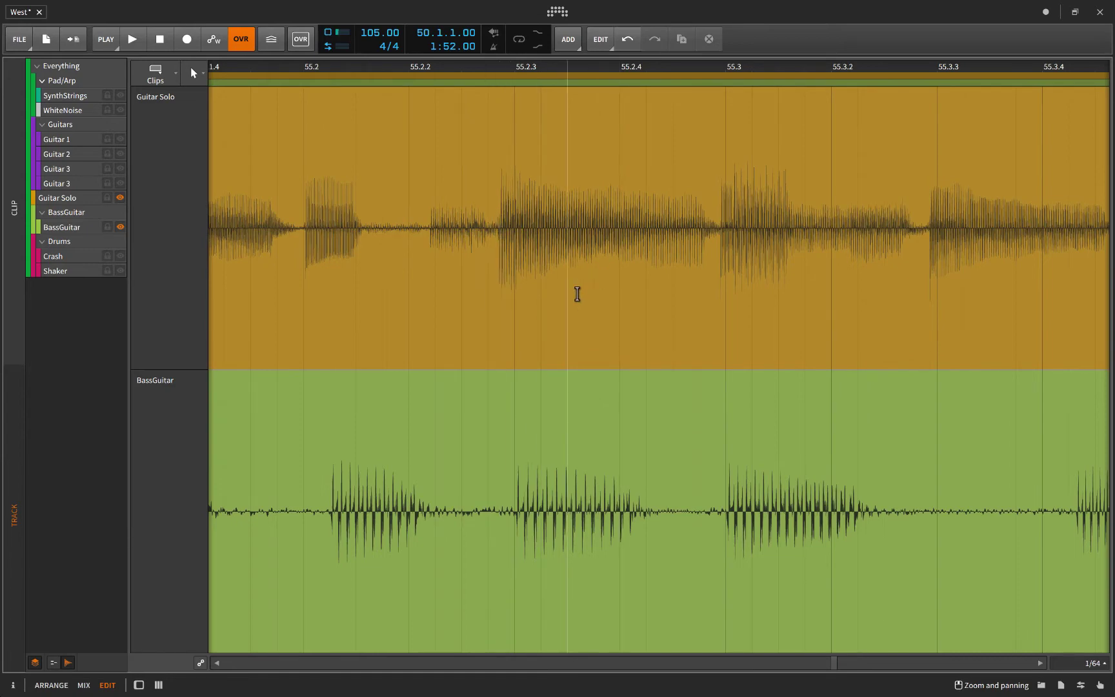
pyautogui.scroll(-2, 538, 335)
pyautogui.scroll(-2, 538, 335)
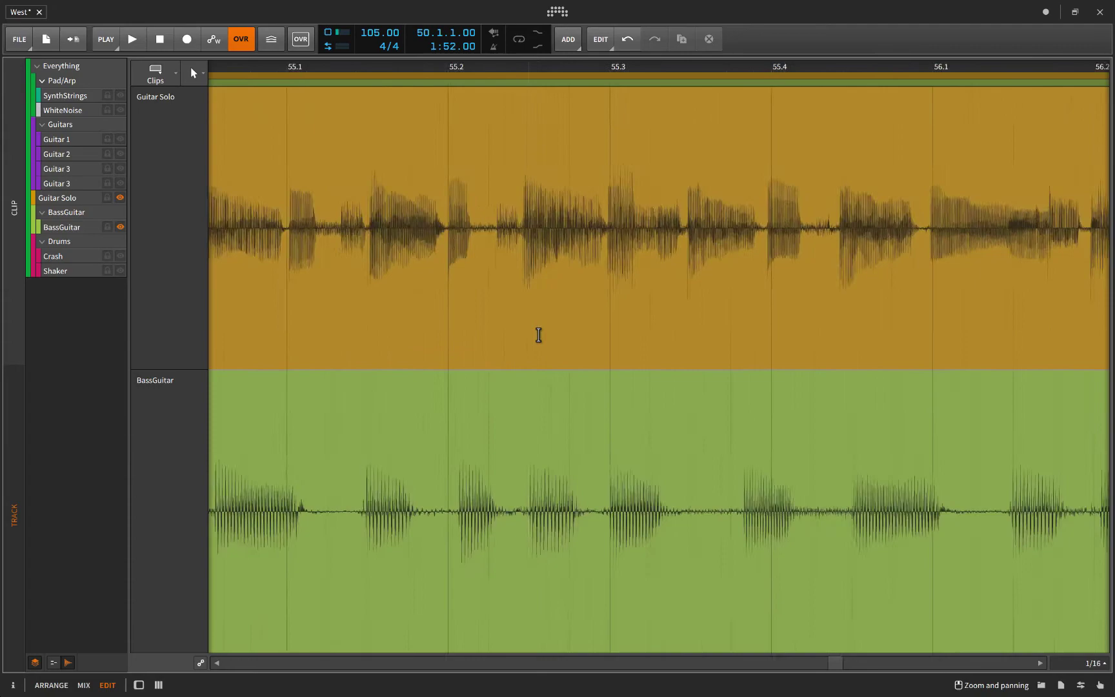
pyautogui.scroll(-2, 538, 335)
pyautogui.scroll(-2, 539, 335)
pyautogui.scroll(-1, 539, 335)
pyautogui.scroll(-1, 539, 335)
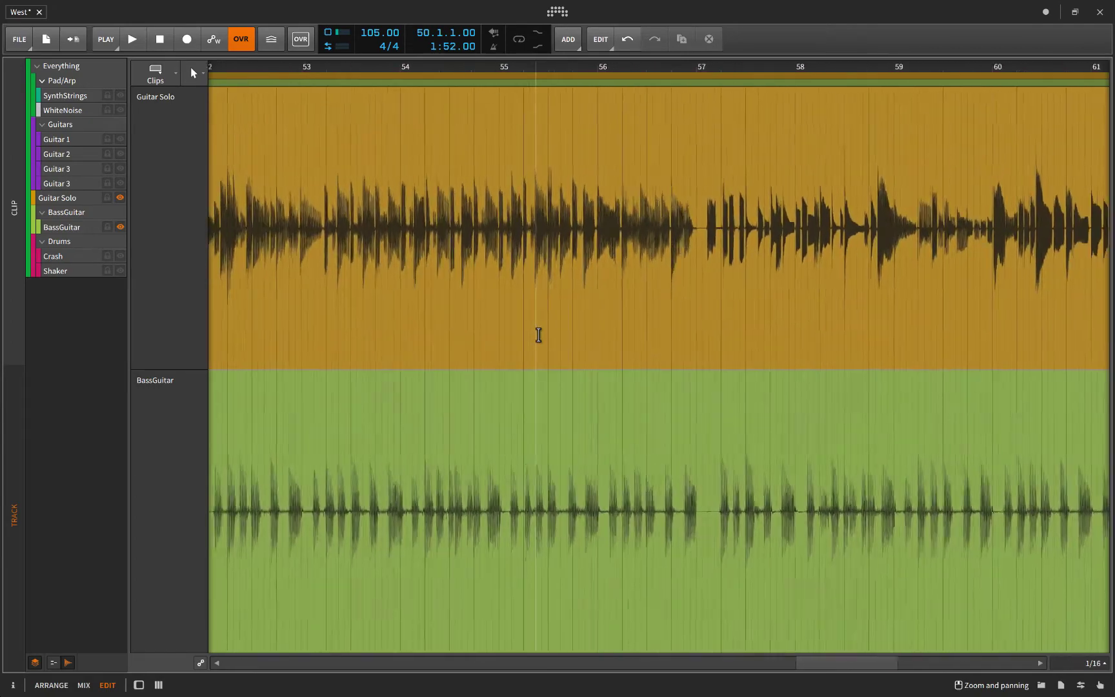
pyautogui.scroll(-1, 539, 334)
pyautogui.scroll(-1, 539, 335)
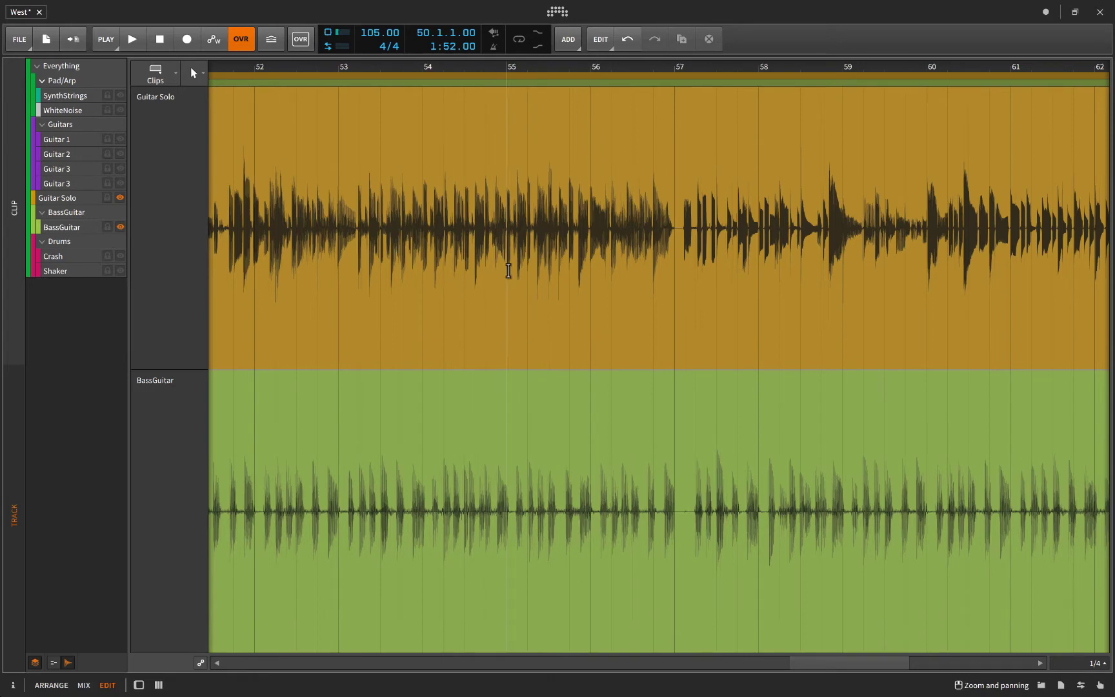
pyautogui.press('F1')
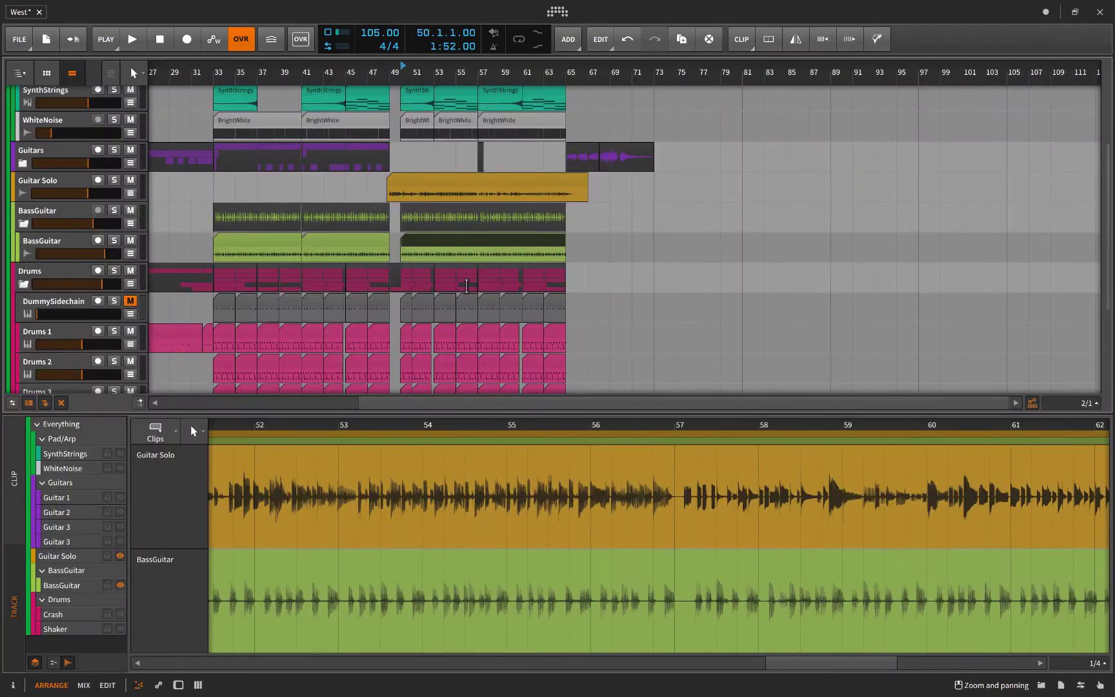
pyautogui.scroll(-2, 467, 286)
pyautogui.scroll(-1, 453, 279)
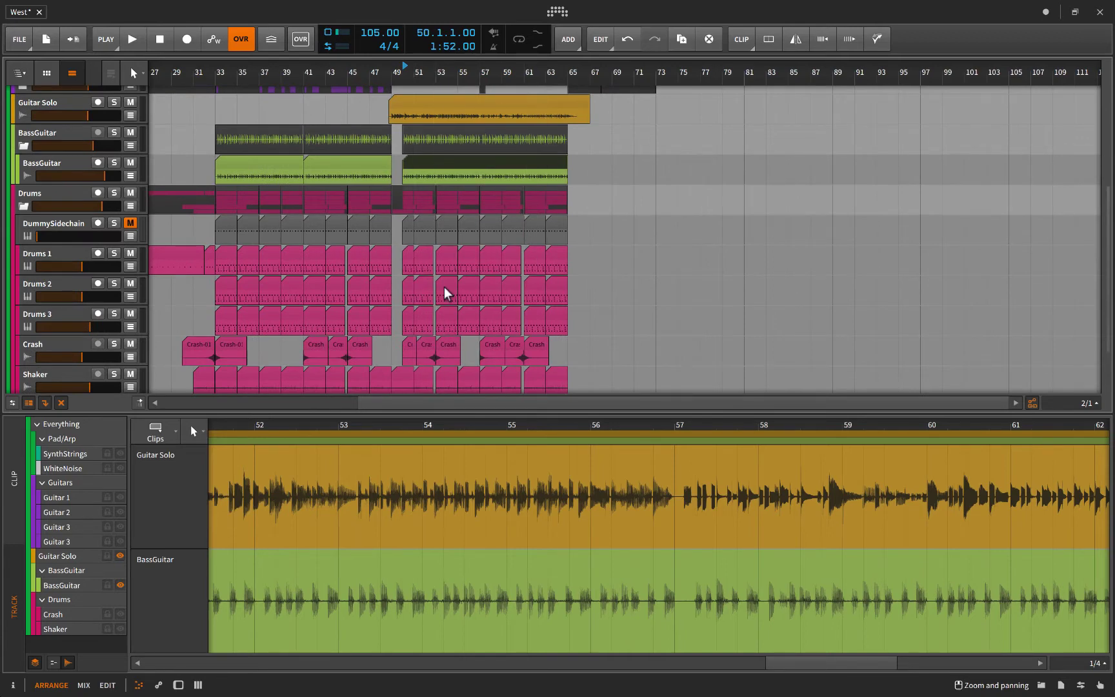
pyautogui.press('F3')
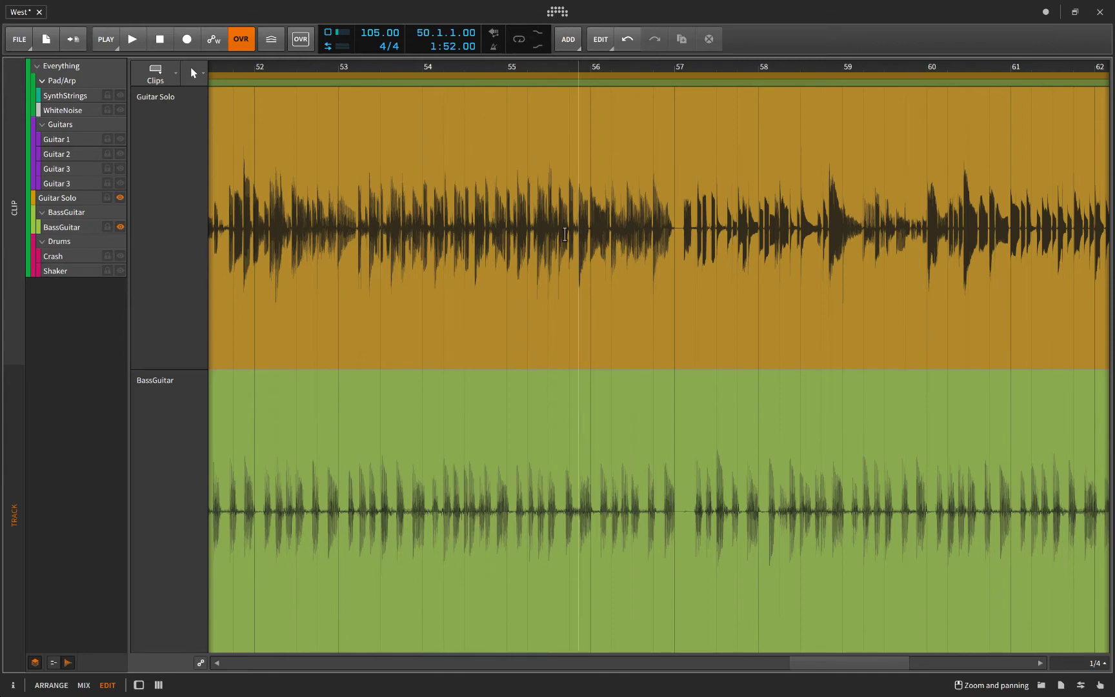
# - Show the Guitar 3, Guitar 2 and Guitar 1 tracks in the layered editor
pyautogui.click(120, 183)
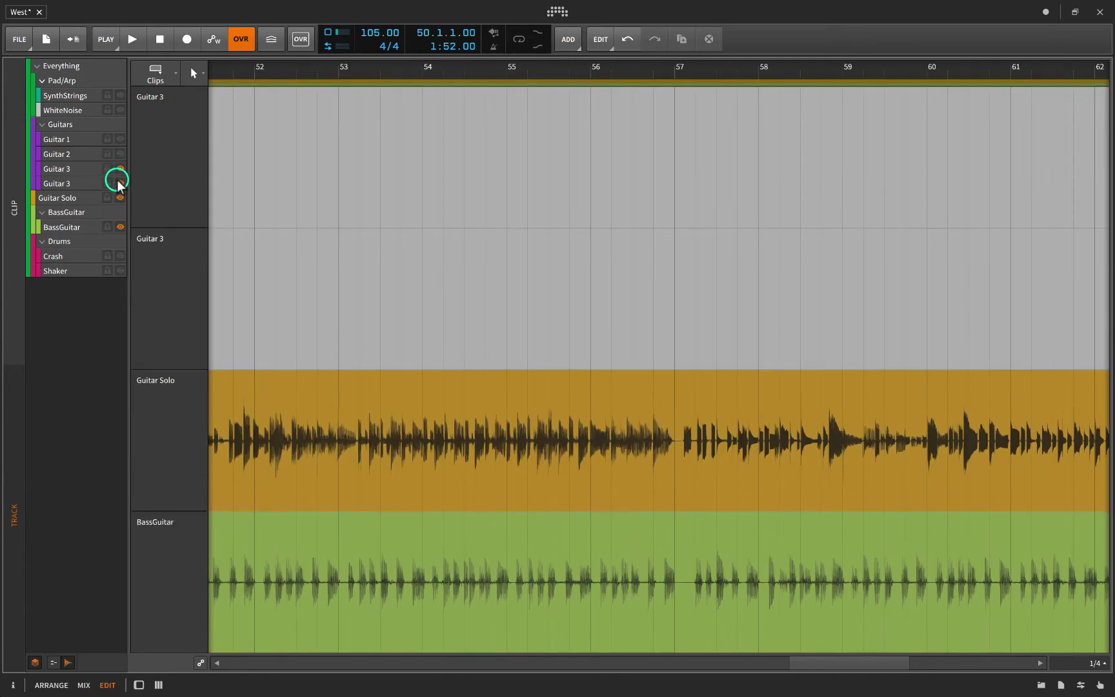
pyautogui.click(120, 153)
pyautogui.click(121, 138)
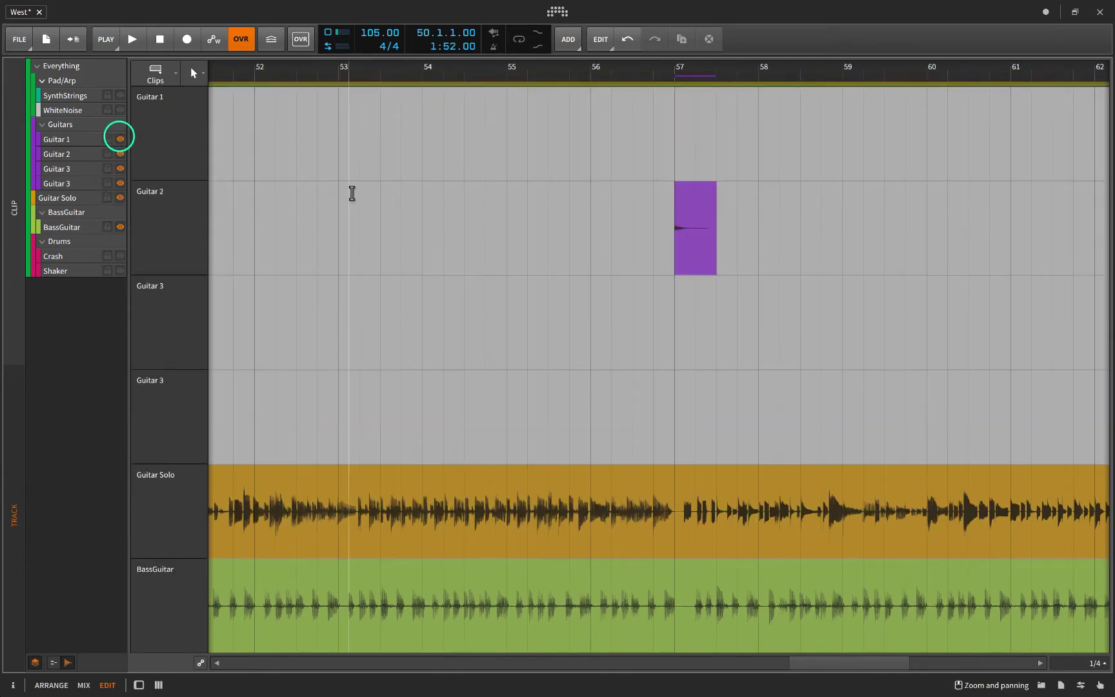
pyautogui.scroll(-5, 352, 193)
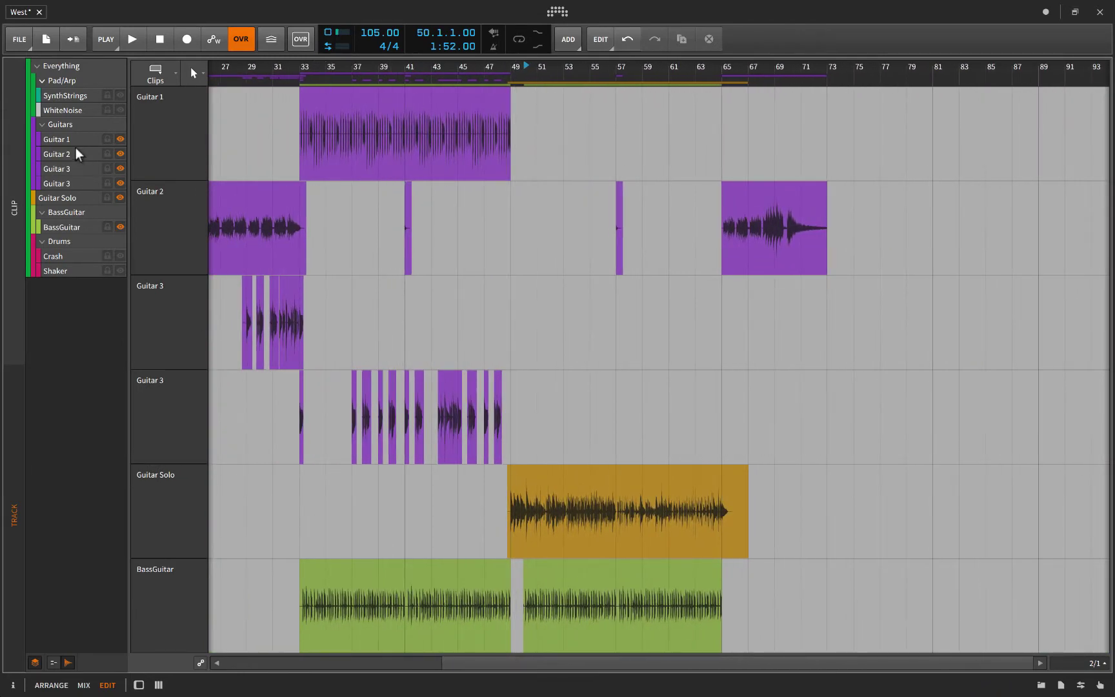
# - Set the editing mode to Stretch, then open BassGuitar's audio editor full-window
pyautogui.click(157, 72)
pyautogui.click(136, 126)
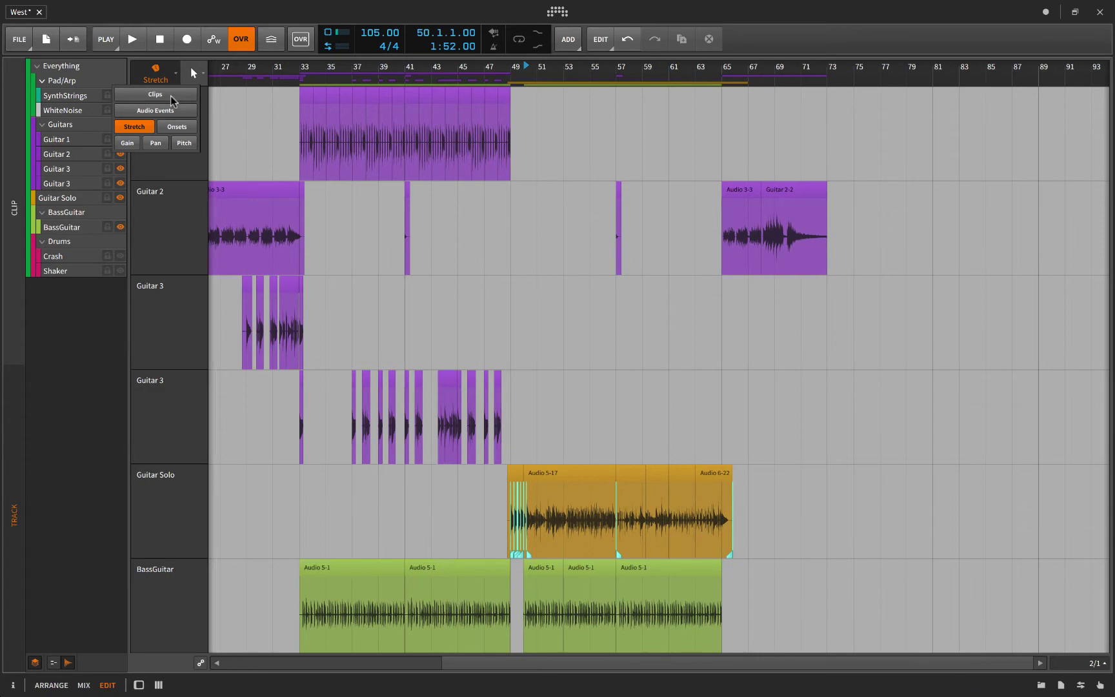
pyautogui.click(159, 80)
pyautogui.click(51, 685)
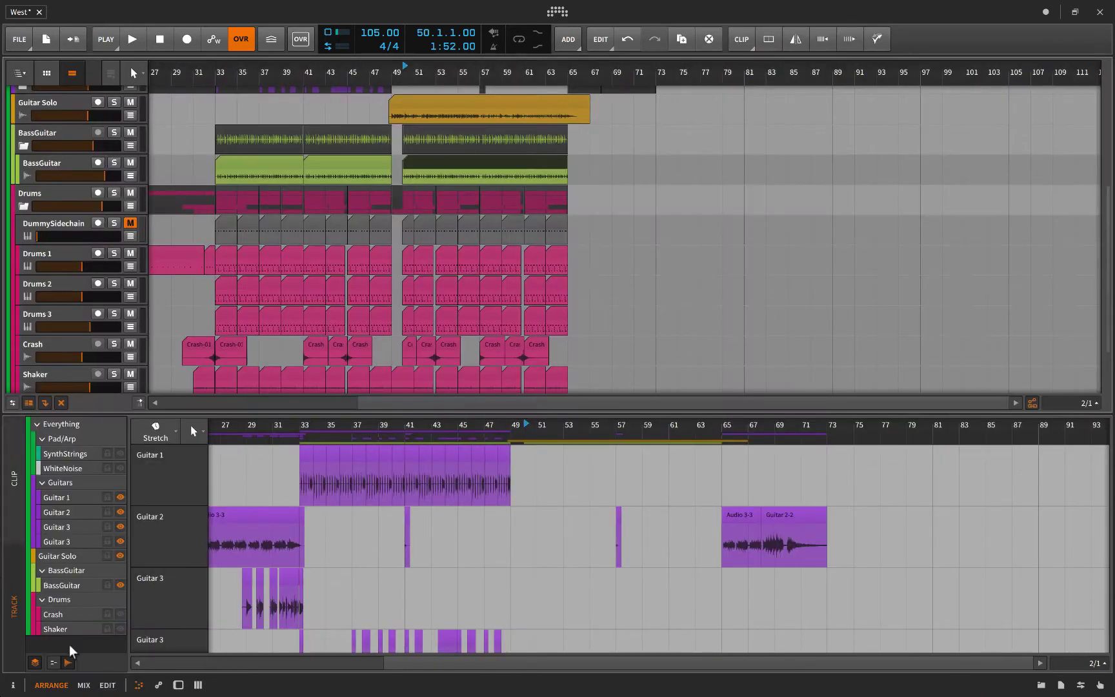
pyautogui.click(36, 664)
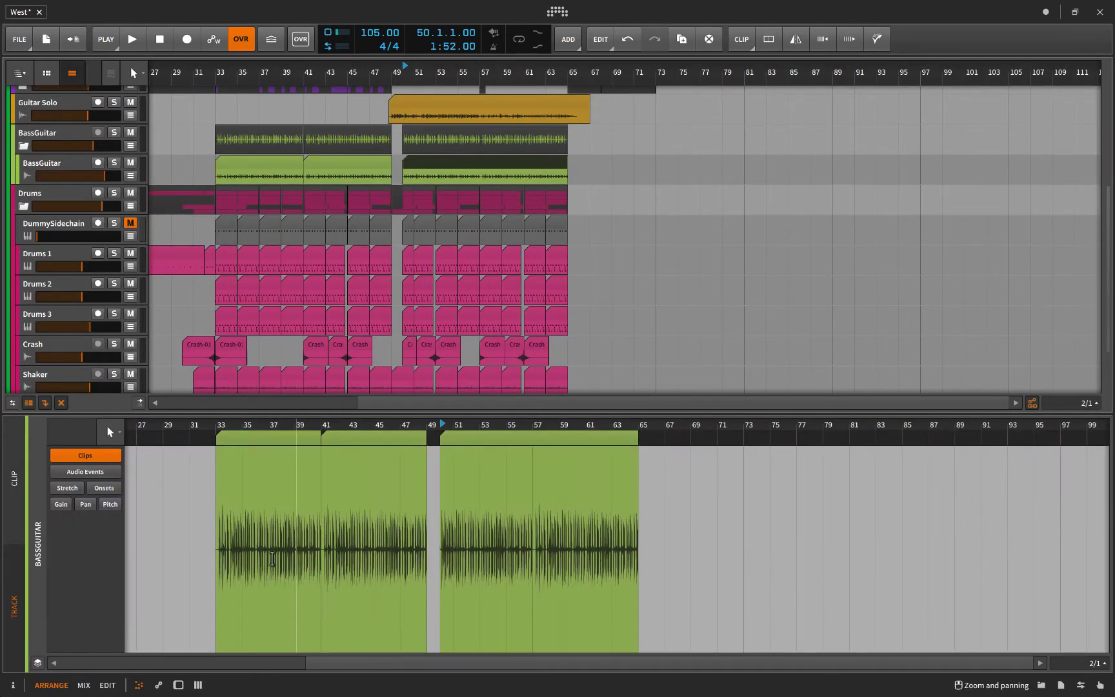
pyautogui.hotkey('alt', '3')
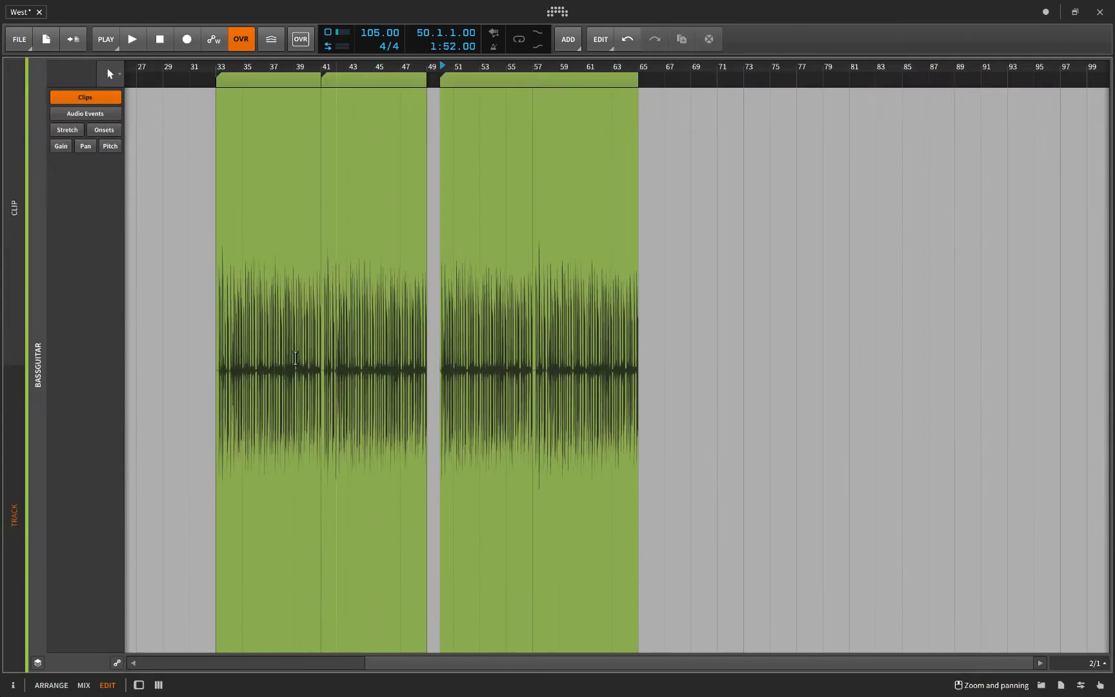
# - Hide the SynthStrings, Guitar 1, Guitar 2 and both Guitar 3 lanes, then show layered MIDI notes
pyautogui.click(38, 664)
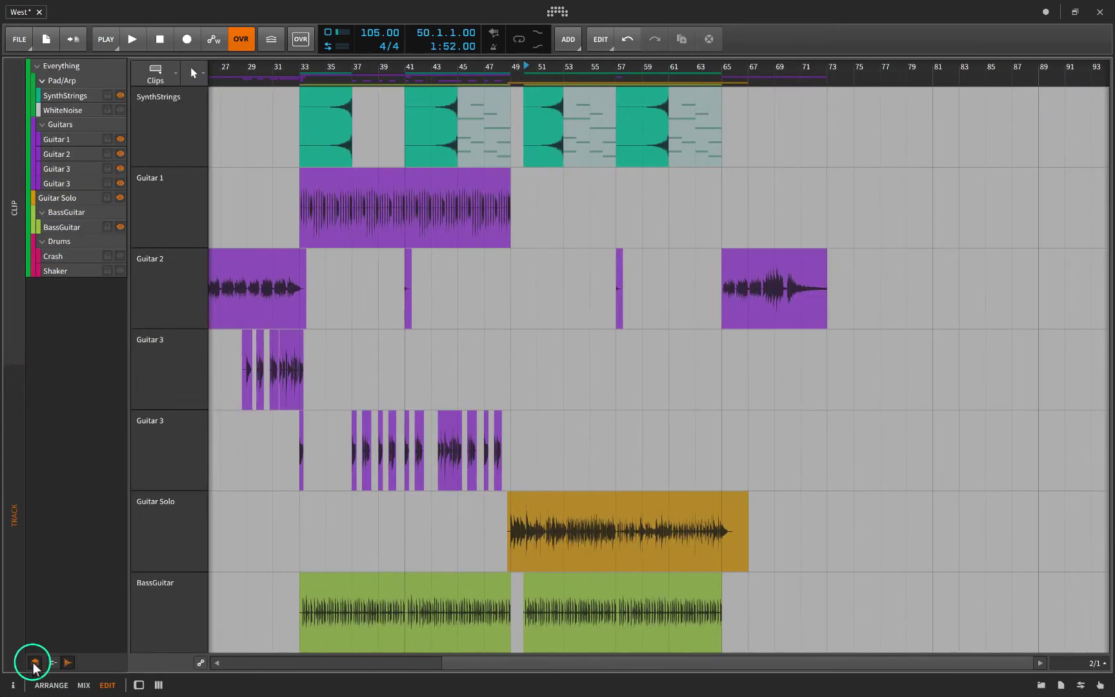
pyautogui.click(120, 95)
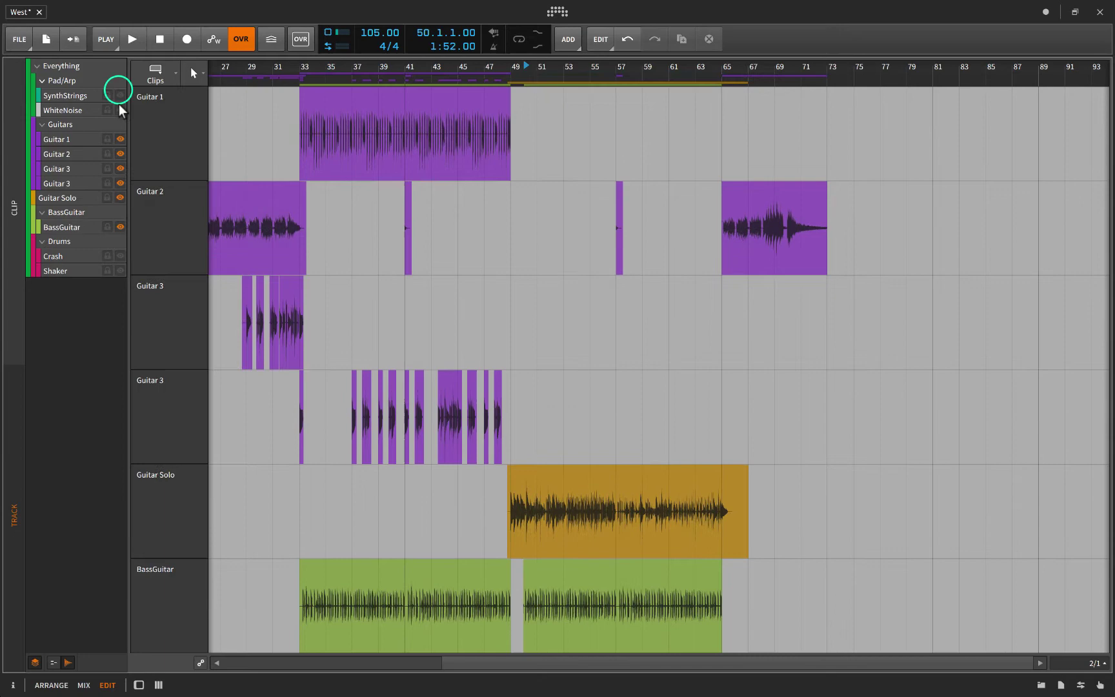
pyautogui.click(119, 139)
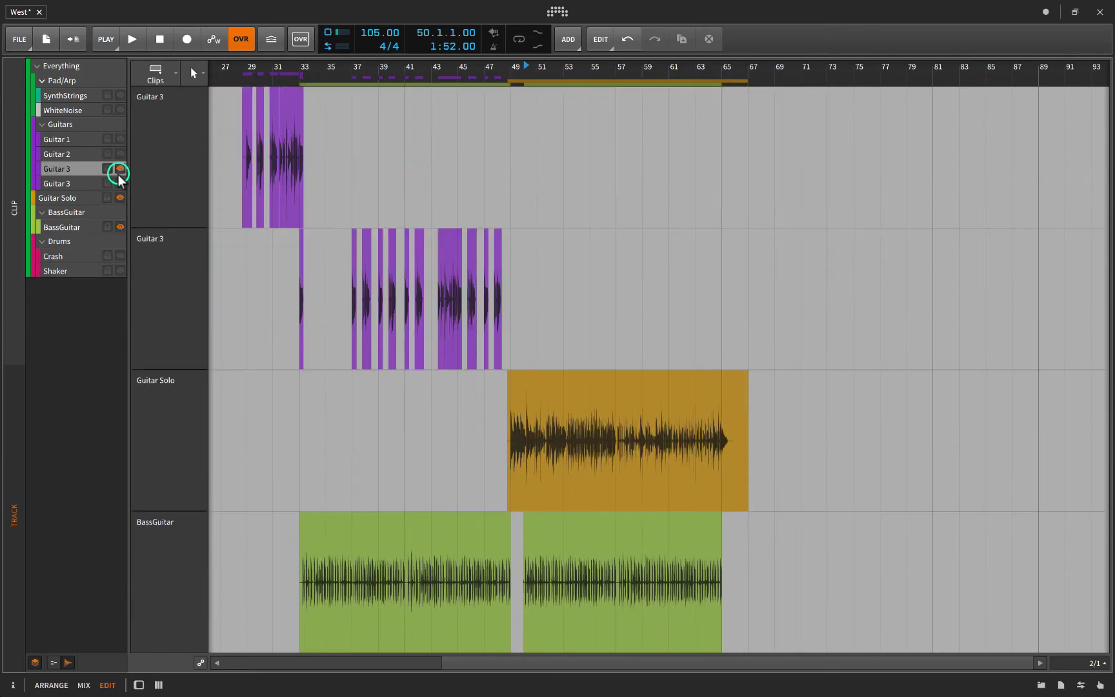
pyautogui.click(119, 168)
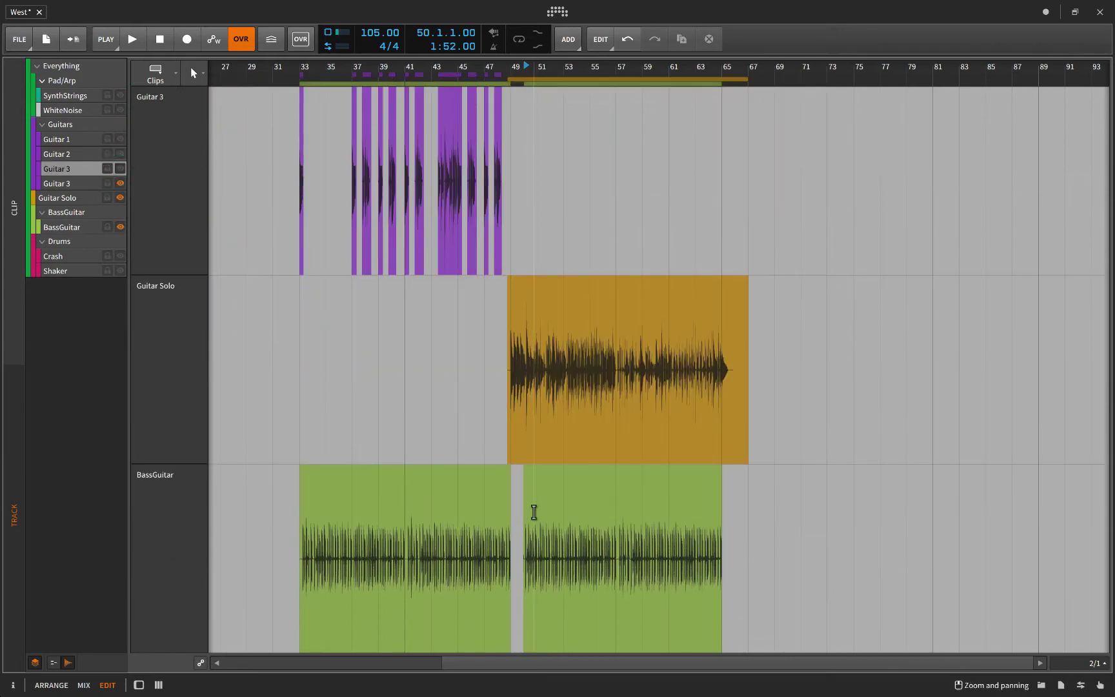
pyautogui.click(120, 183)
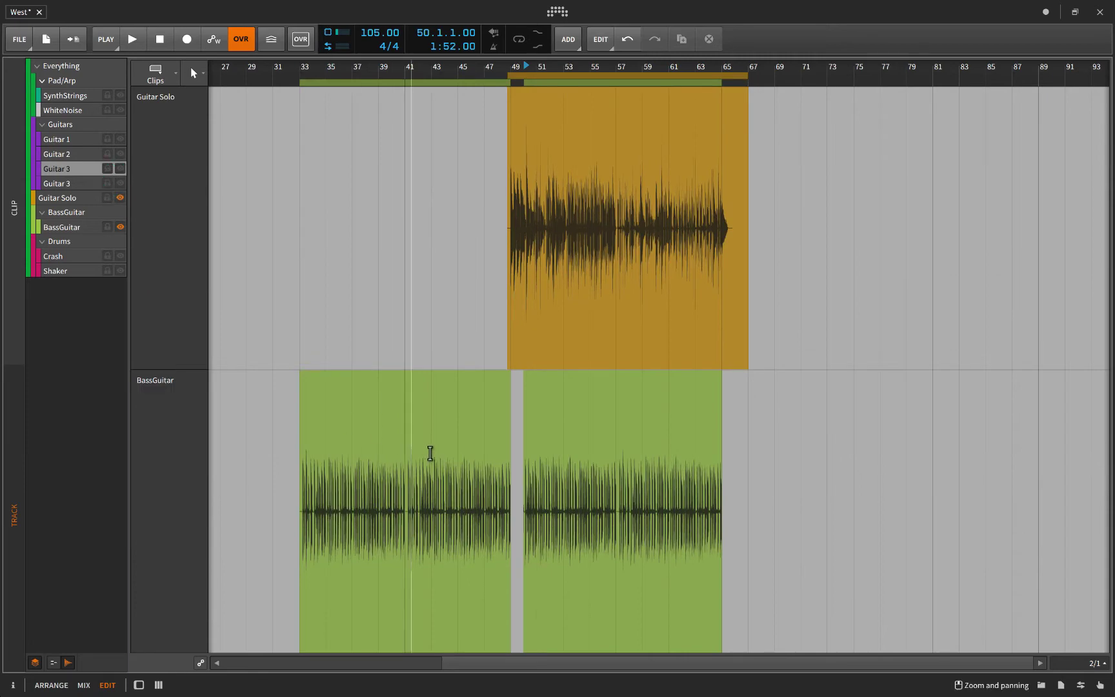
pyautogui.click(54, 663)
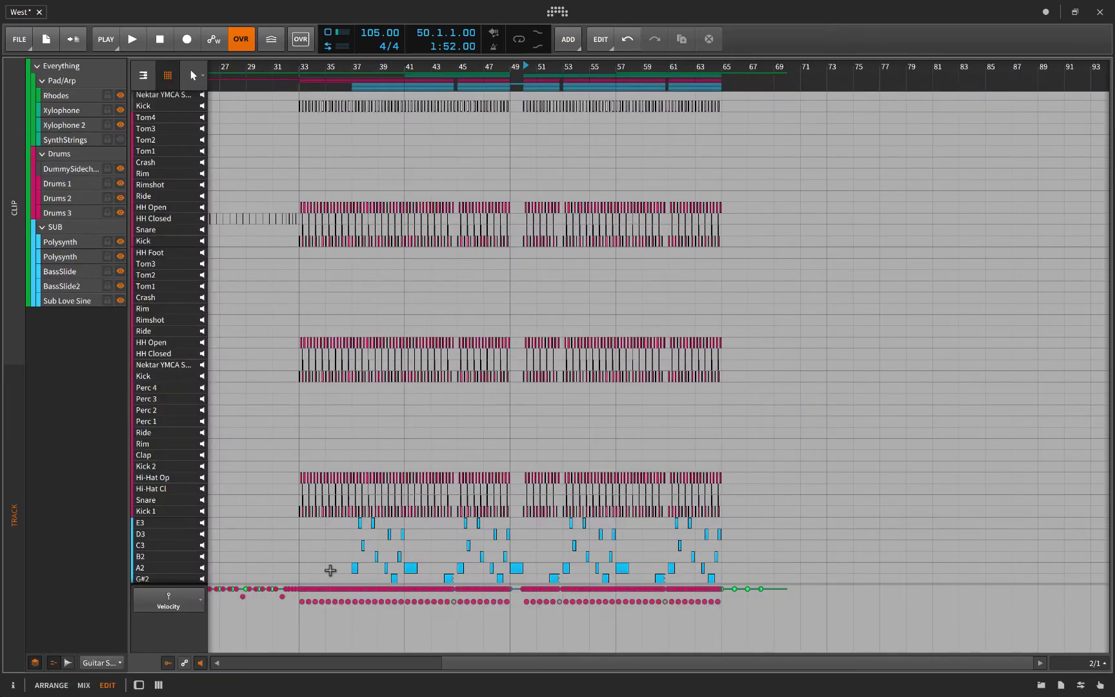
pyautogui.scroll(-5, 388, 503)
pyautogui.scroll(-1, 387, 504)
pyautogui.scroll(-1, 387, 504)
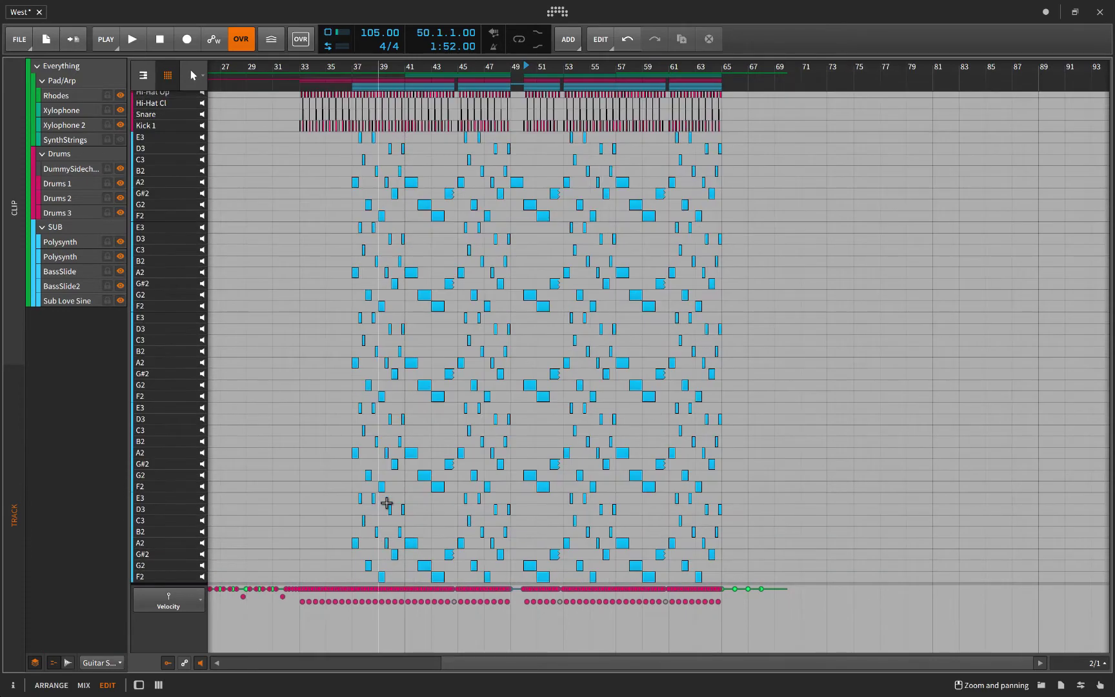
pyautogui.scroll(5, 387, 504)
pyautogui.scroll(2, 388, 504)
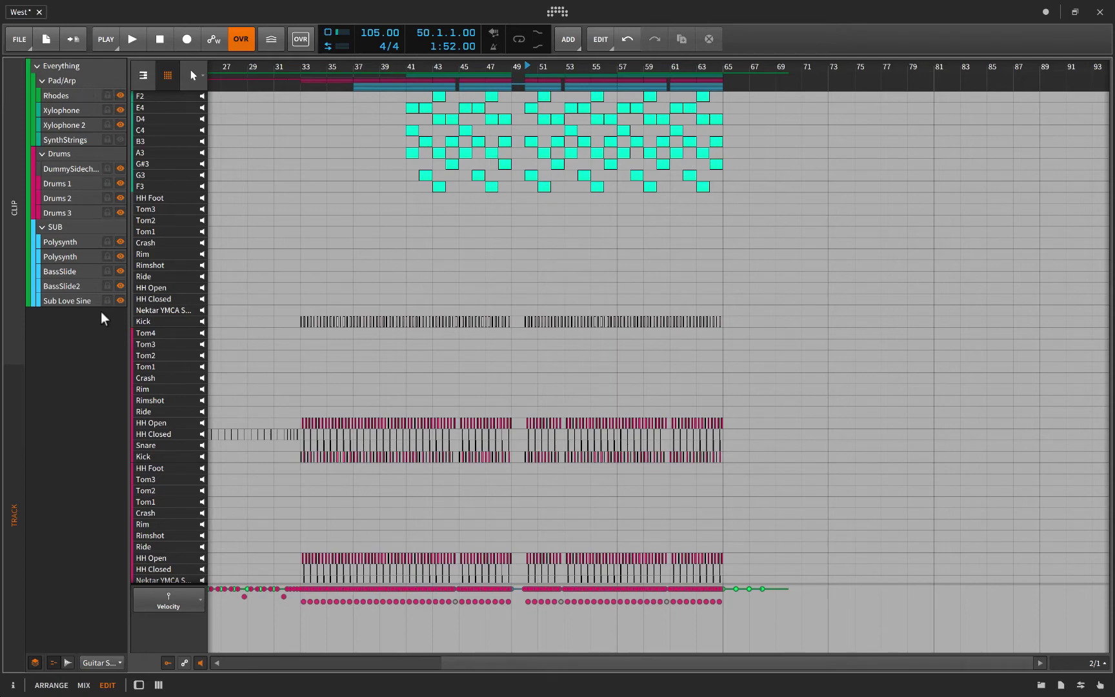
pyautogui.scroll(3, 482, 283)
pyautogui.scroll(-3, 482, 283)
pyautogui.scroll(-3, 481, 283)
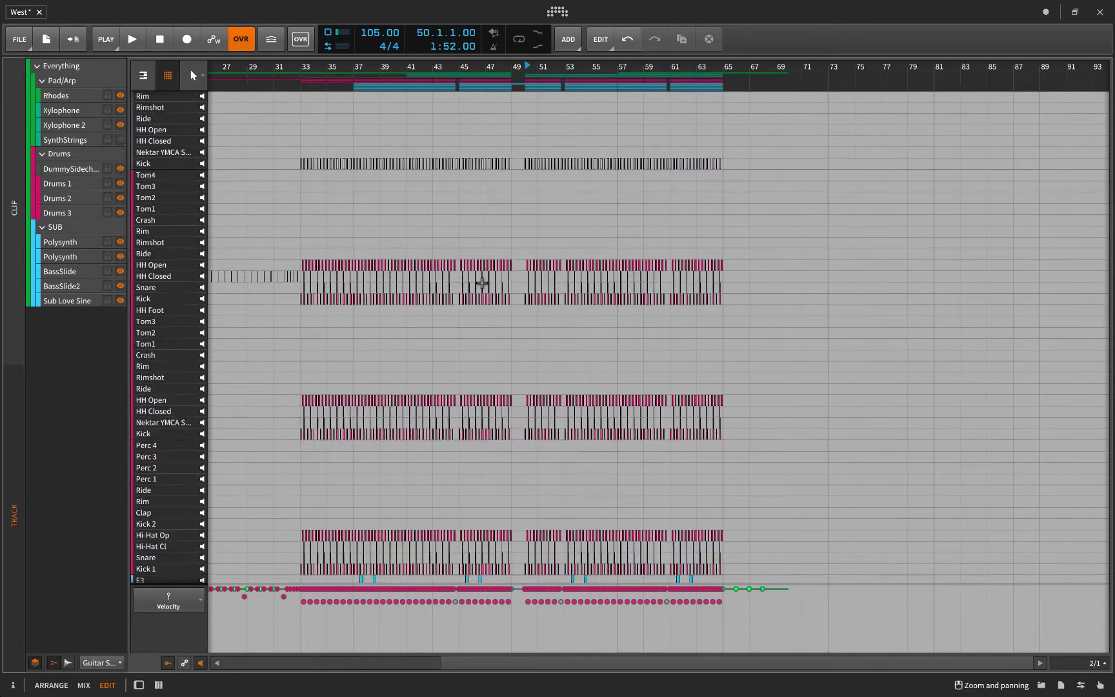
pyautogui.scroll(-7, 482, 284)
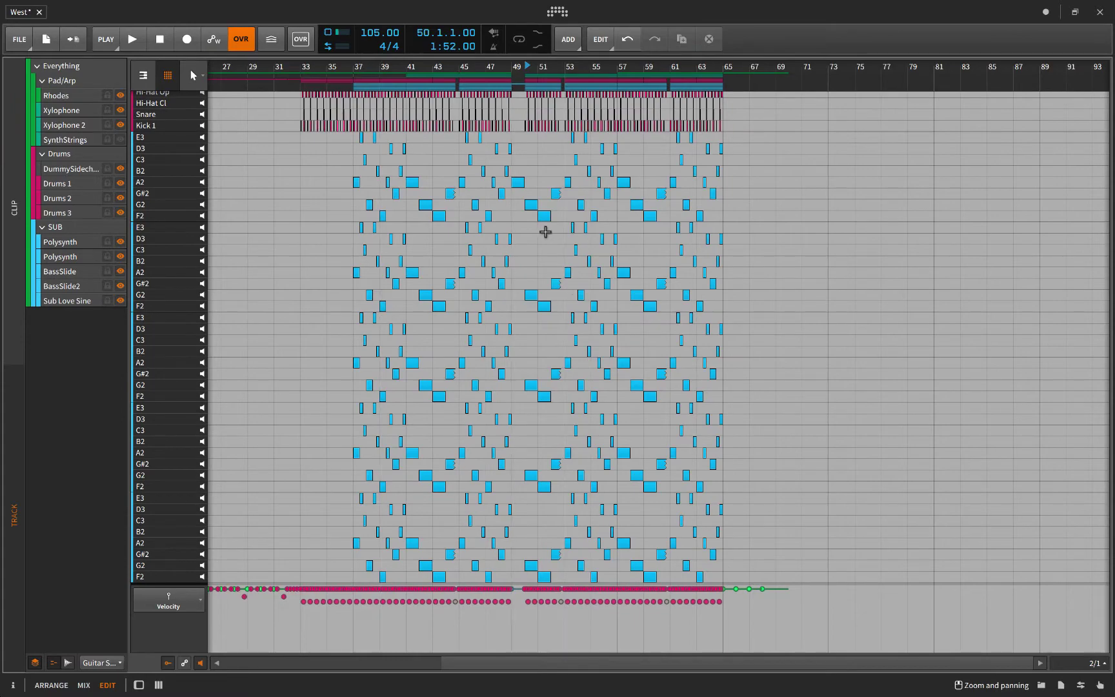
pyautogui.scroll(1, 462, 241)
pyautogui.scroll(5, 466, 244)
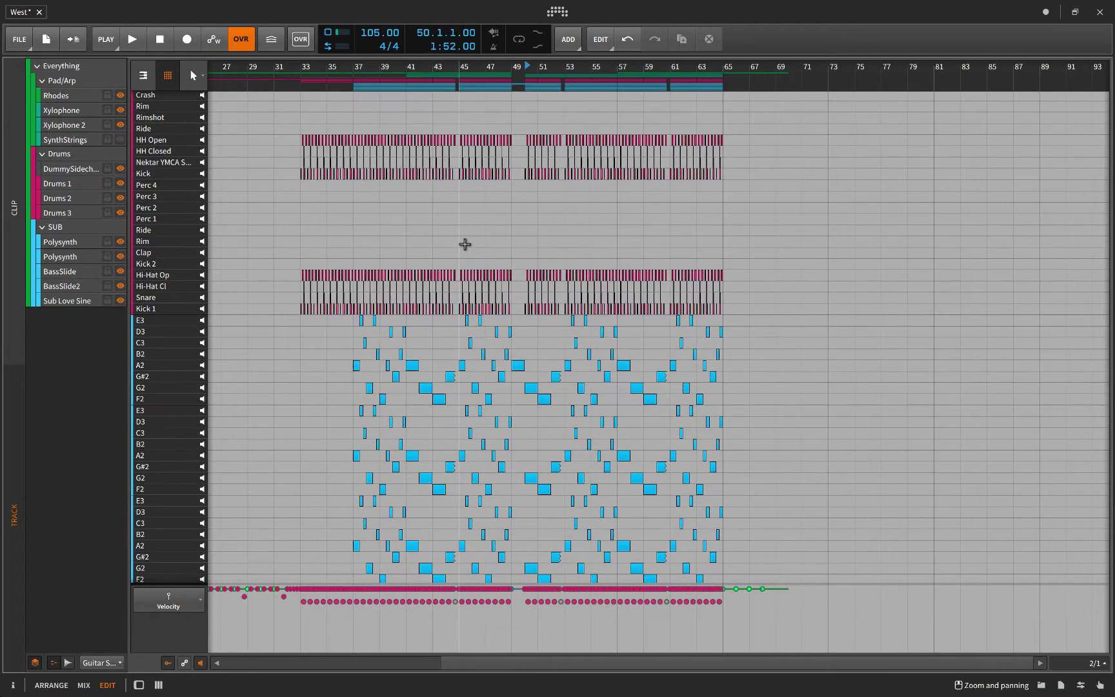
pyautogui.keyDown('ctrl'); pyautogui.scroll(3, 464, 244); pyautogui.keyUp('ctrl')
pyautogui.keyDown('ctrl'); pyautogui.scroll(4, 464, 245); pyautogui.keyUp('ctrl')
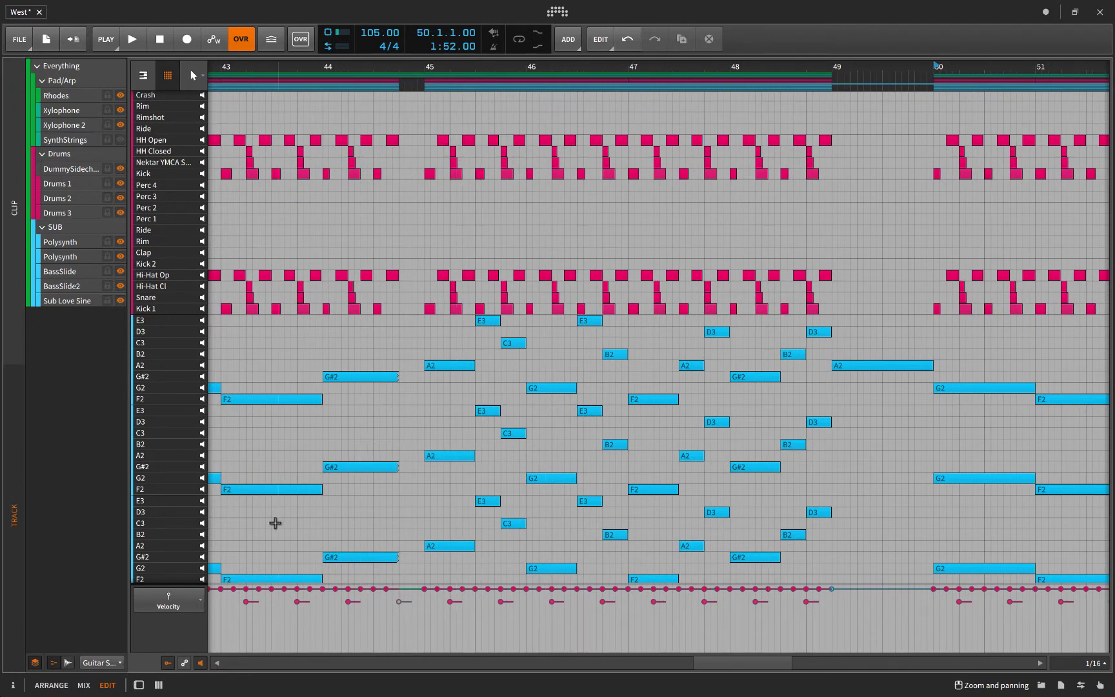
# - Hide the velocity lane and switch the layered notes to piano-roll editing
pyautogui.click(171, 672)
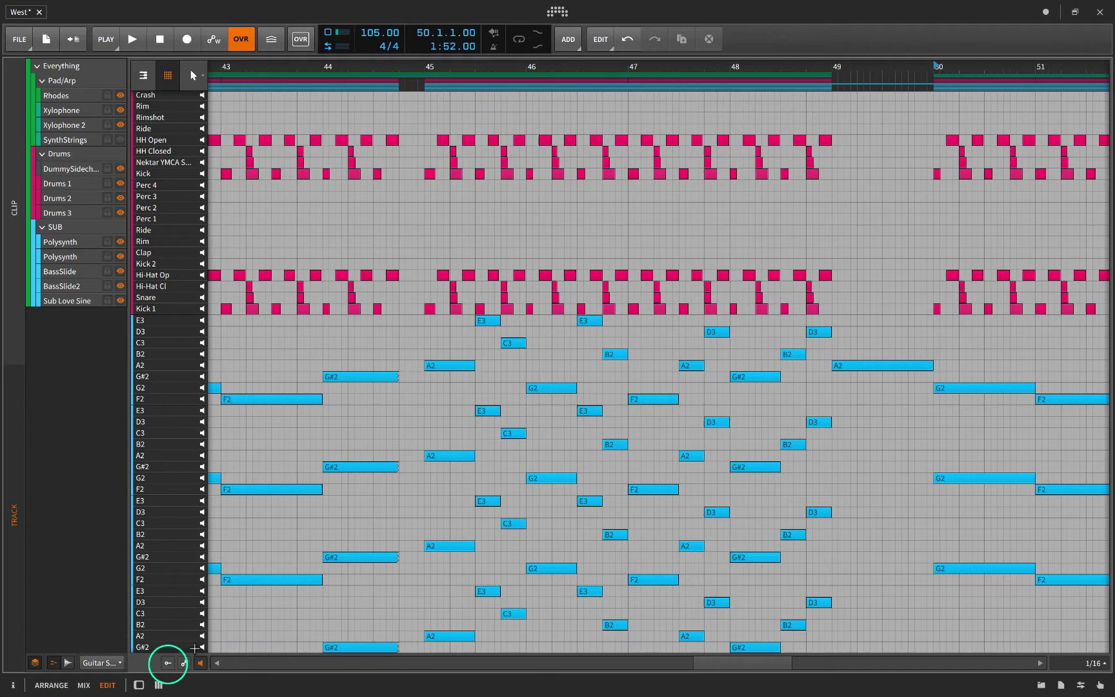
pyautogui.scroll(10, 415, 515)
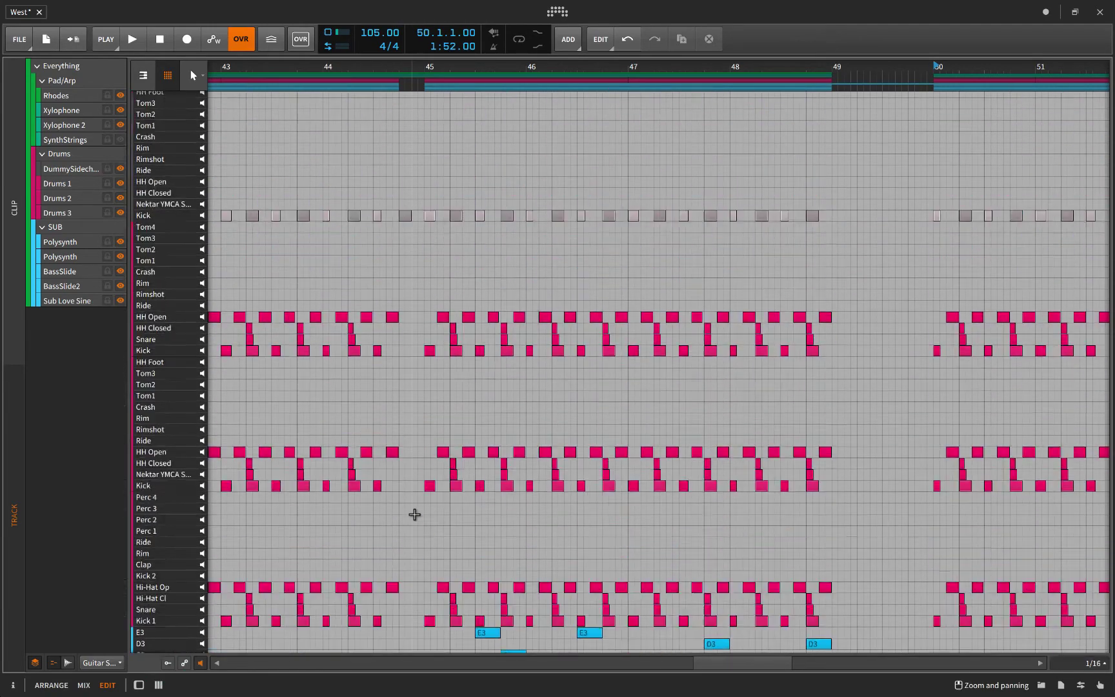
pyautogui.scroll(-5, 415, 516)
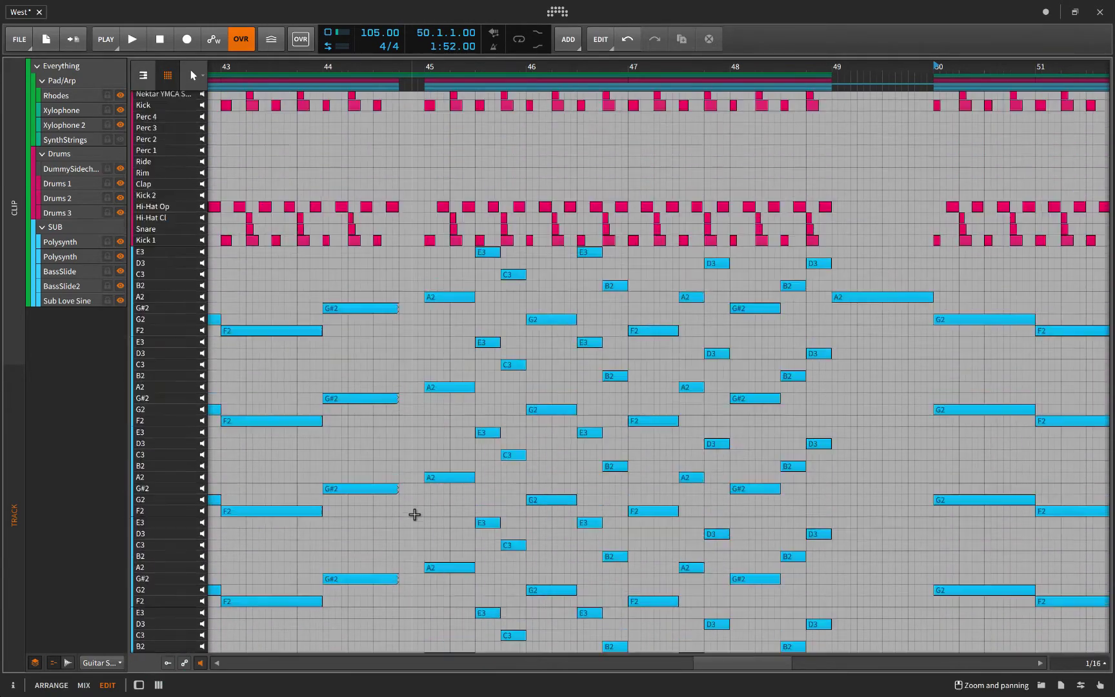
pyautogui.scroll(5, 415, 515)
pyautogui.scroll(-3, 415, 514)
pyautogui.scroll(-5, 415, 516)
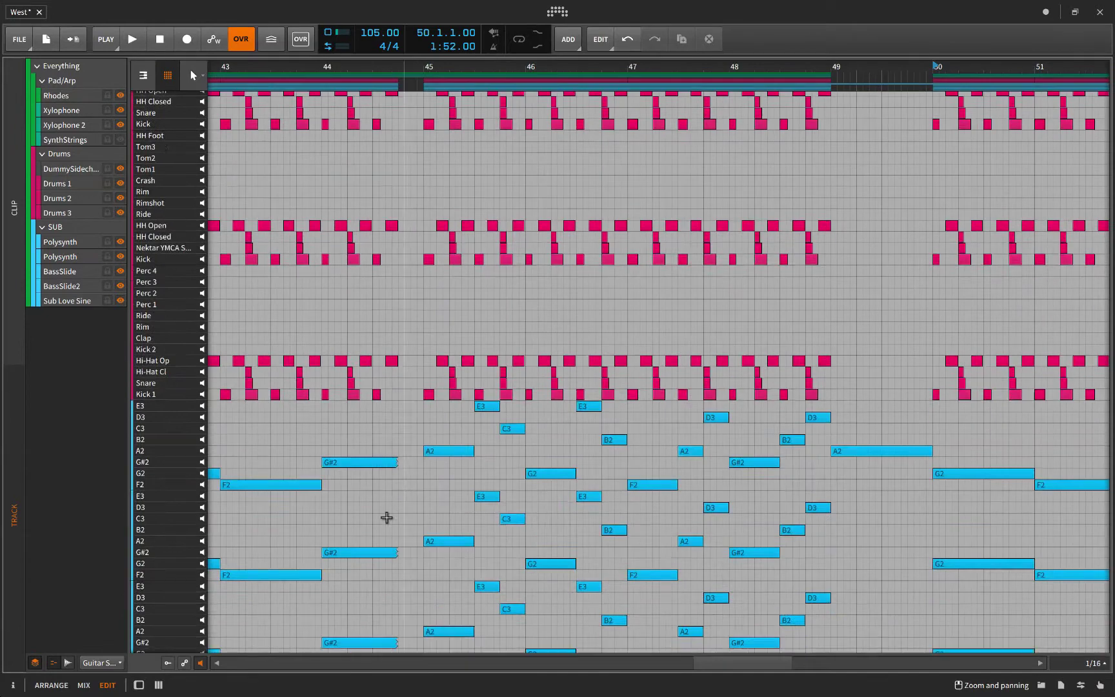
pyautogui.click(145, 73)
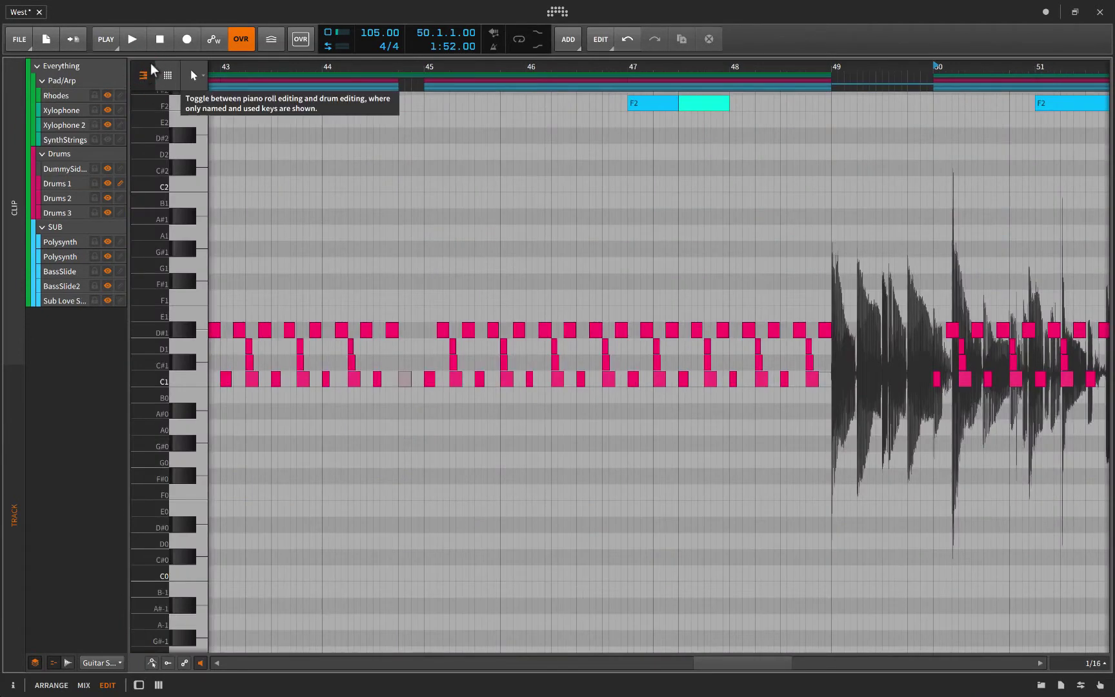
pyautogui.hscroll(5, 640, 403)
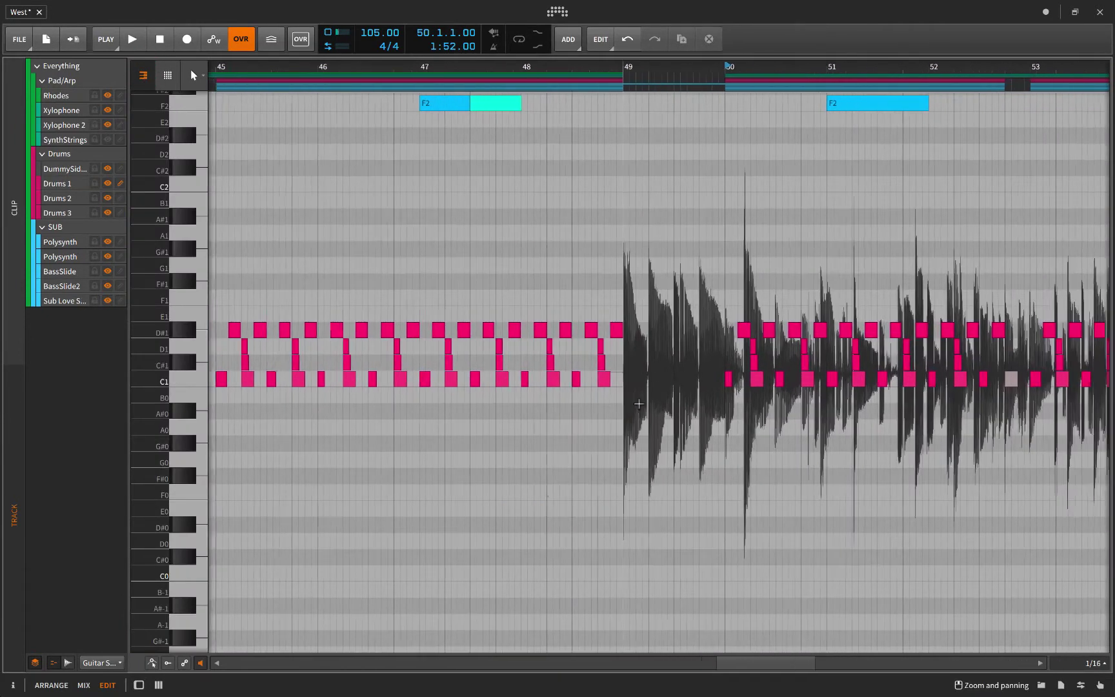
pyautogui.hscroll(5, 639, 404)
pyautogui.hscroll(2, 640, 403)
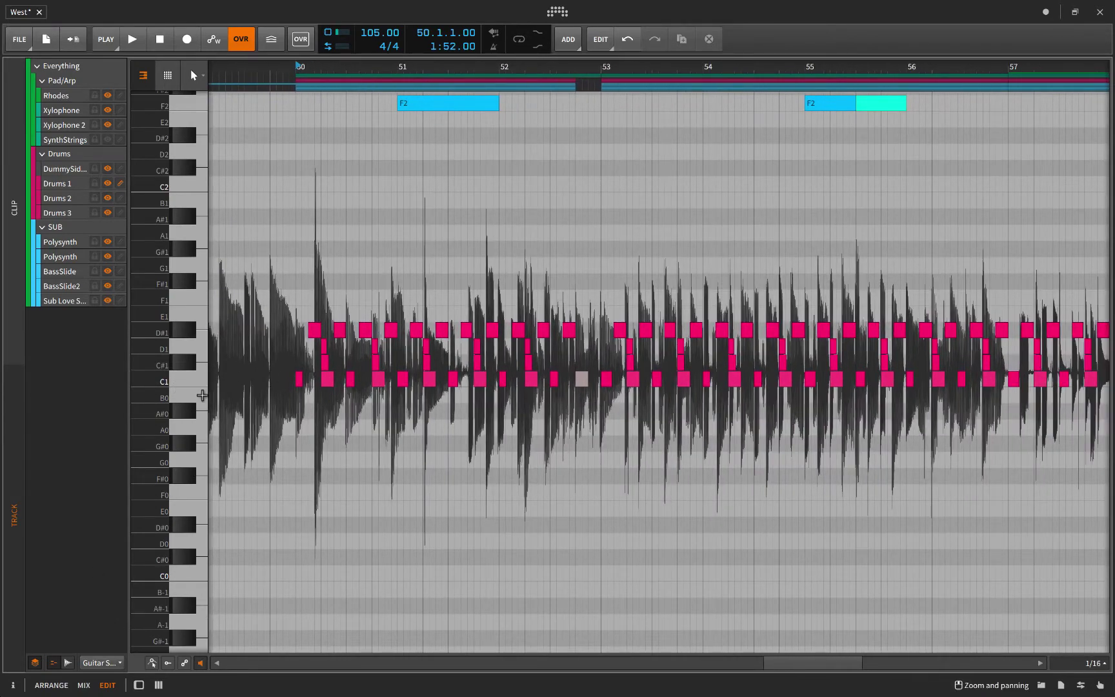
# - Open the backdrop audio track selector below the detail editor
pyautogui.click(113, 668)
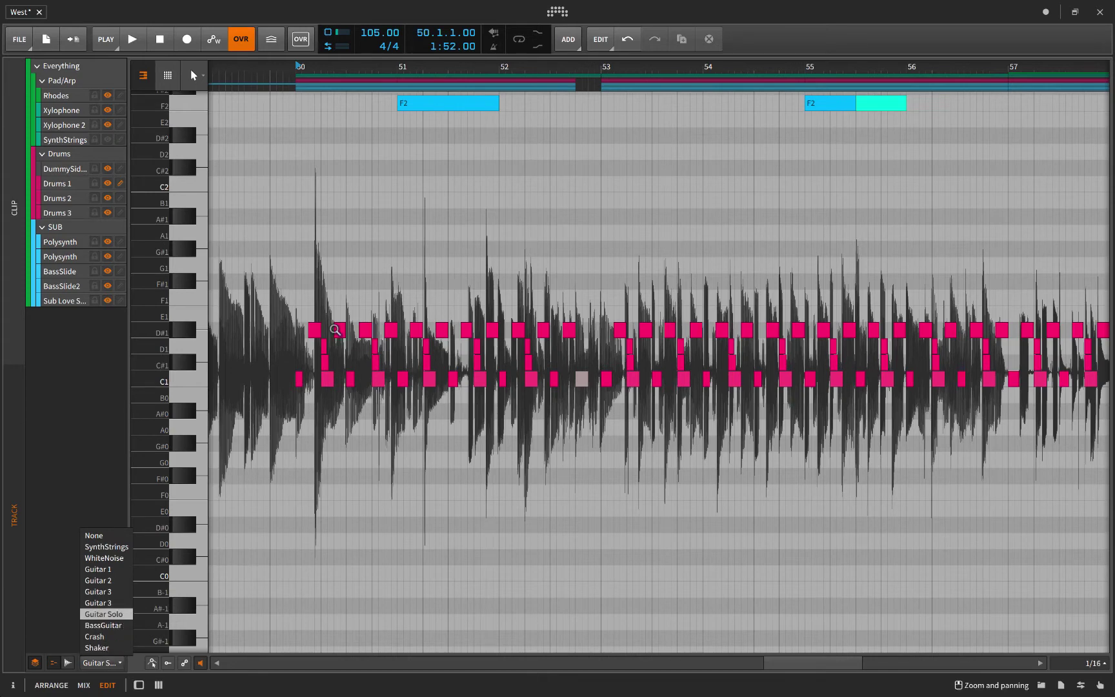
# - Choose BassGuitar as the backdrop audio track and select its waveform
pyautogui.click(309, 268)
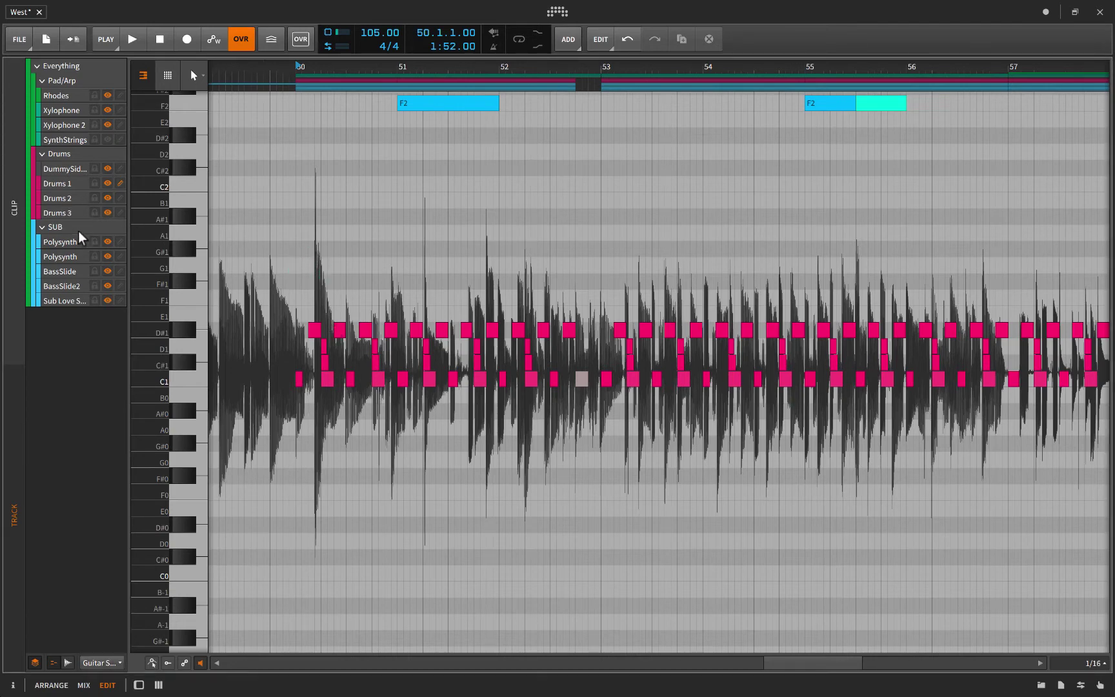
pyautogui.click(103, 662)
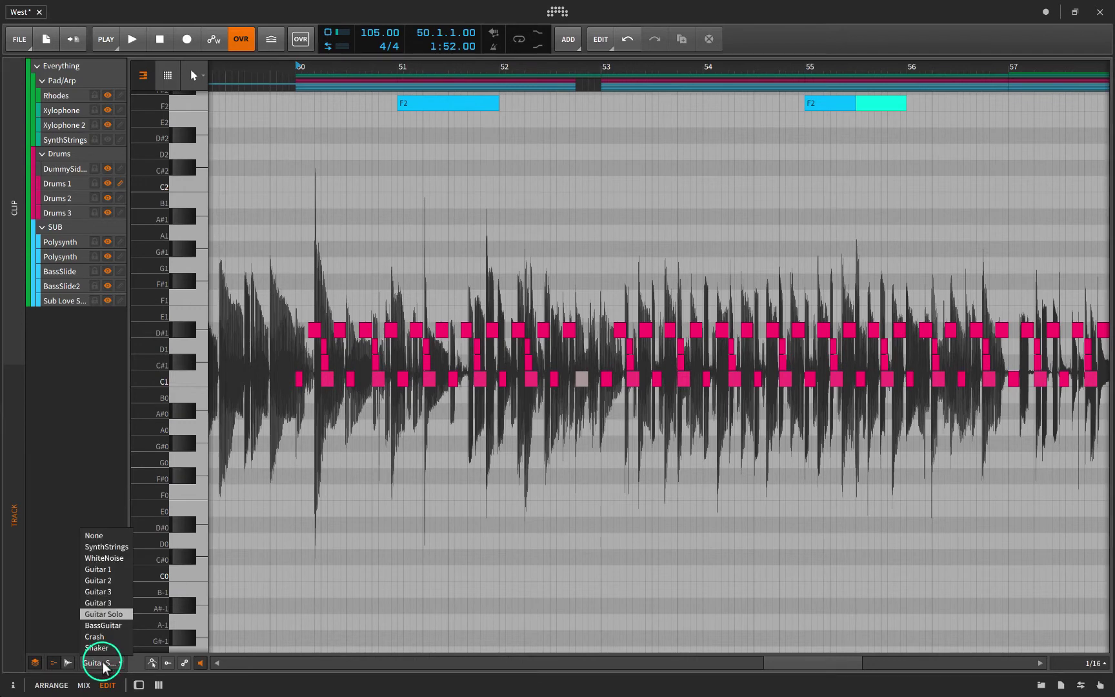
pyautogui.click(104, 626)
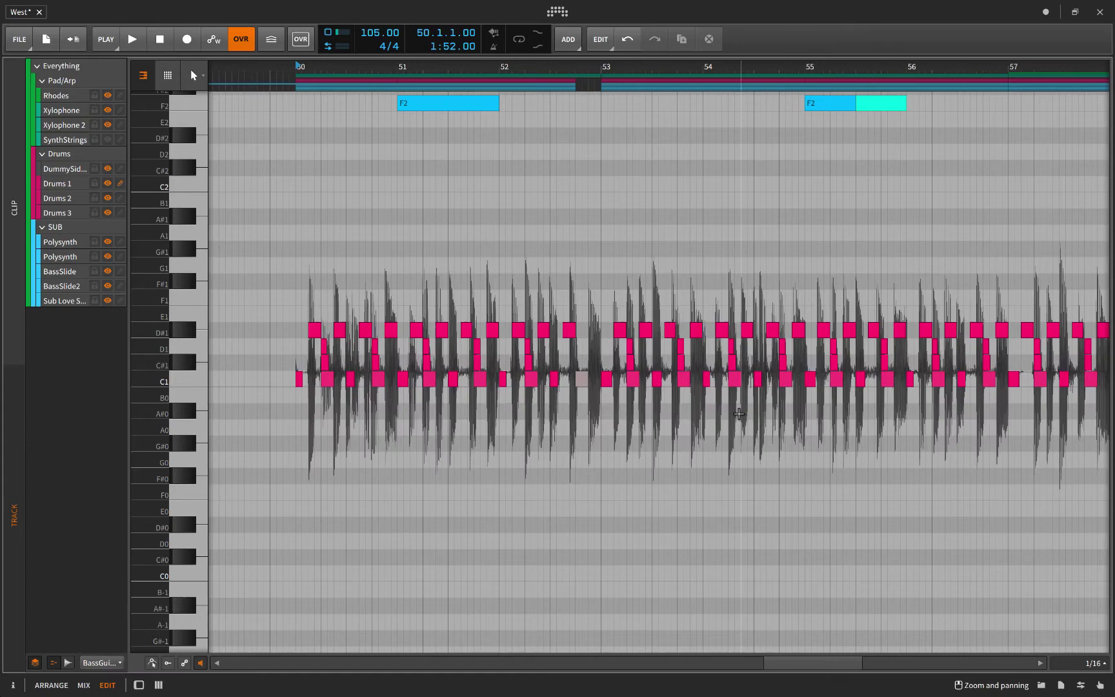
pyautogui.hscroll(1, 701, 405)
pyautogui.hscroll(1, 701, 405)
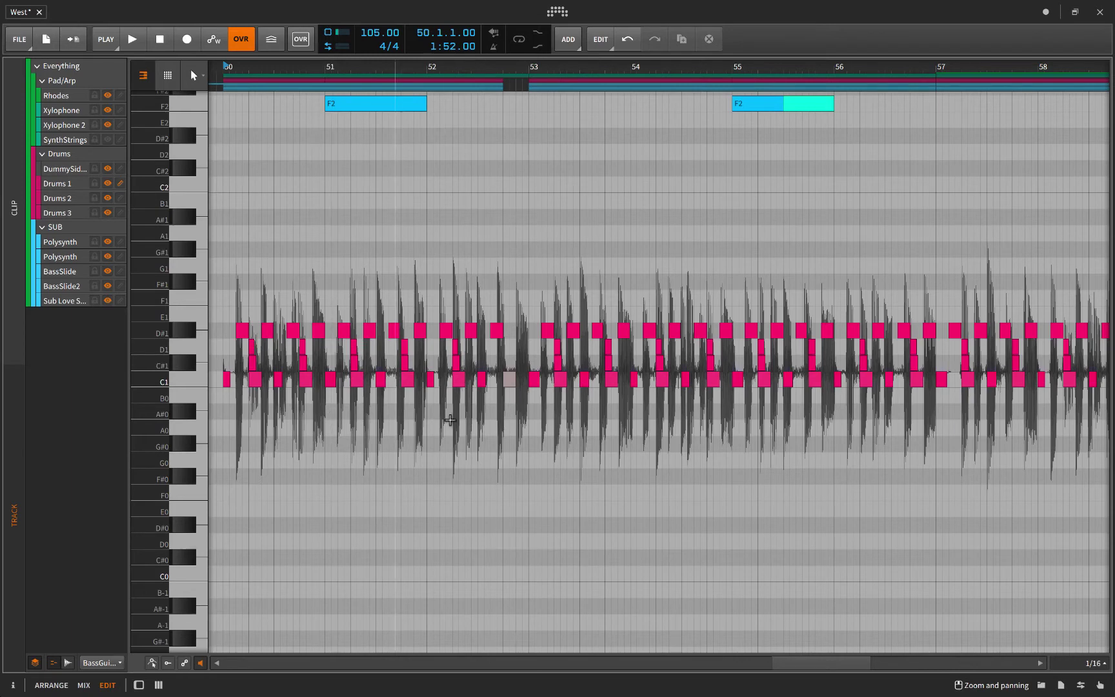
pyautogui.click(377, 422)
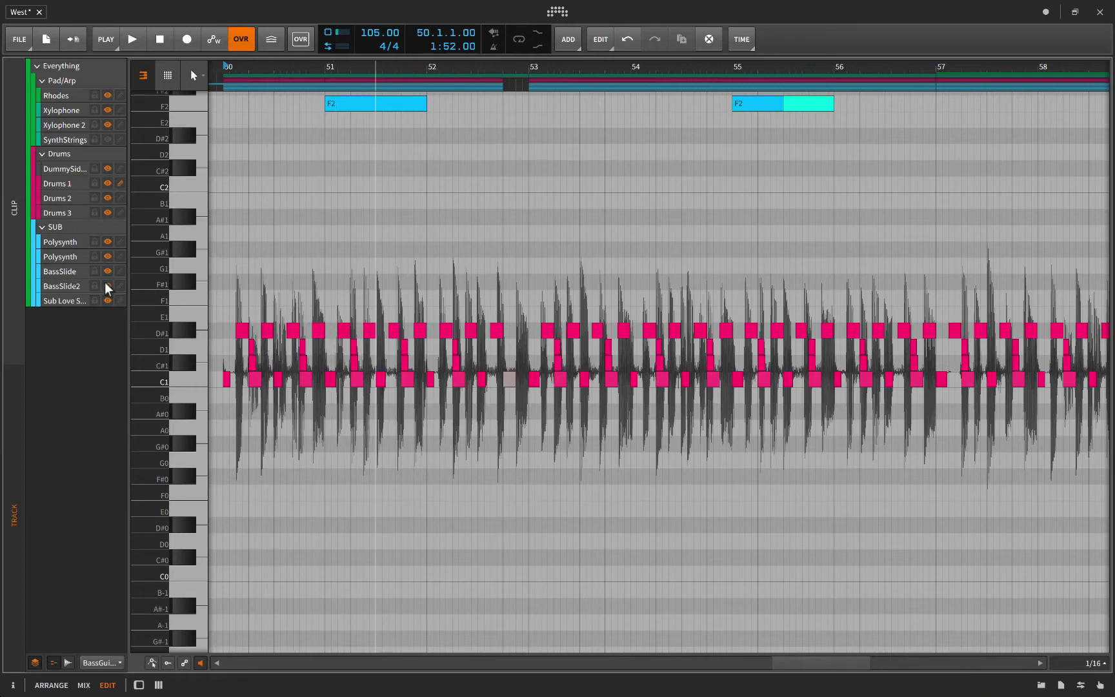
# - Hide the Sub Love Sine, BassSlide, Polysynth, Drums 2–3, sidechain, Xylophone and Rhodes lanes
pyautogui.click(108, 300)
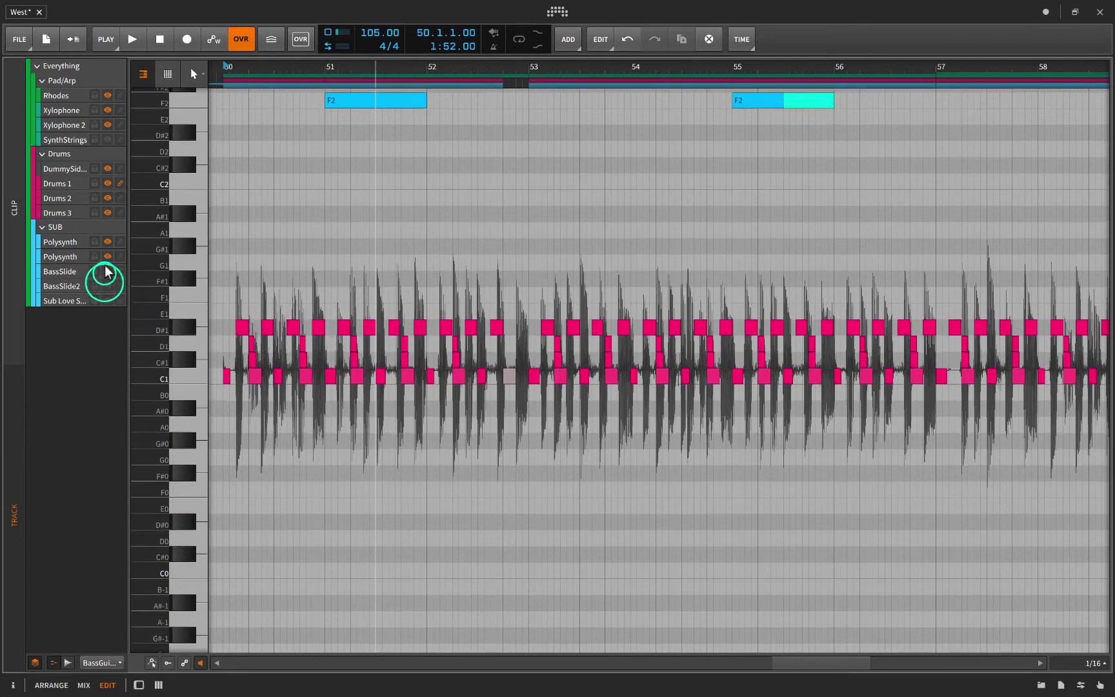
pyautogui.click(108, 271)
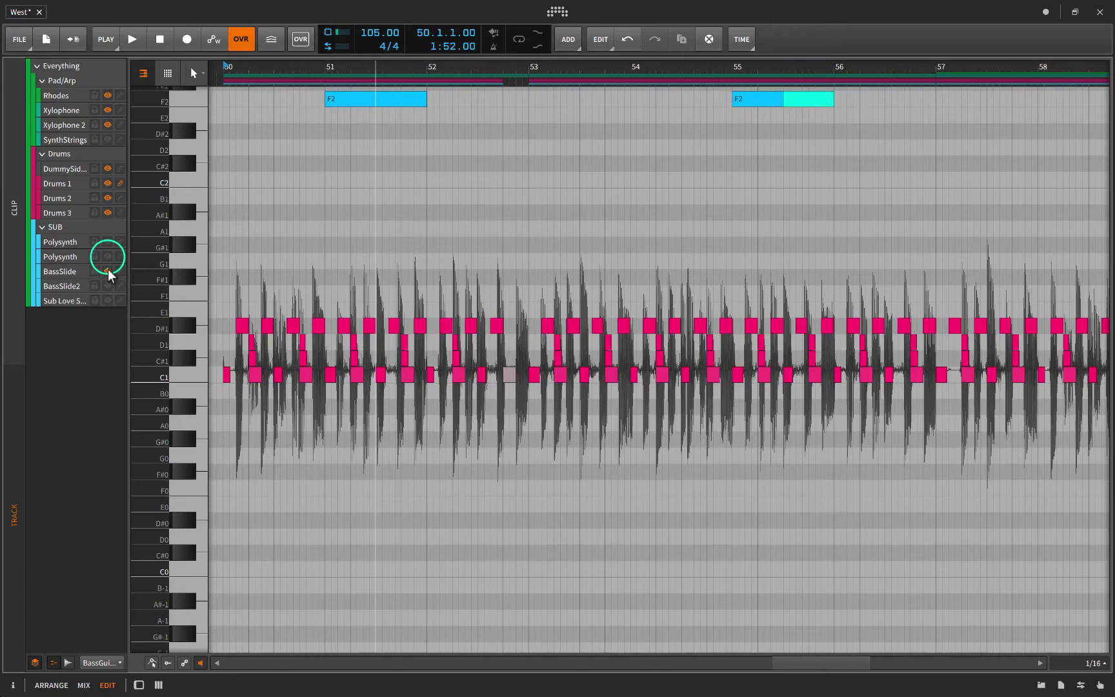
pyautogui.click(108, 242)
pyautogui.click(108, 213)
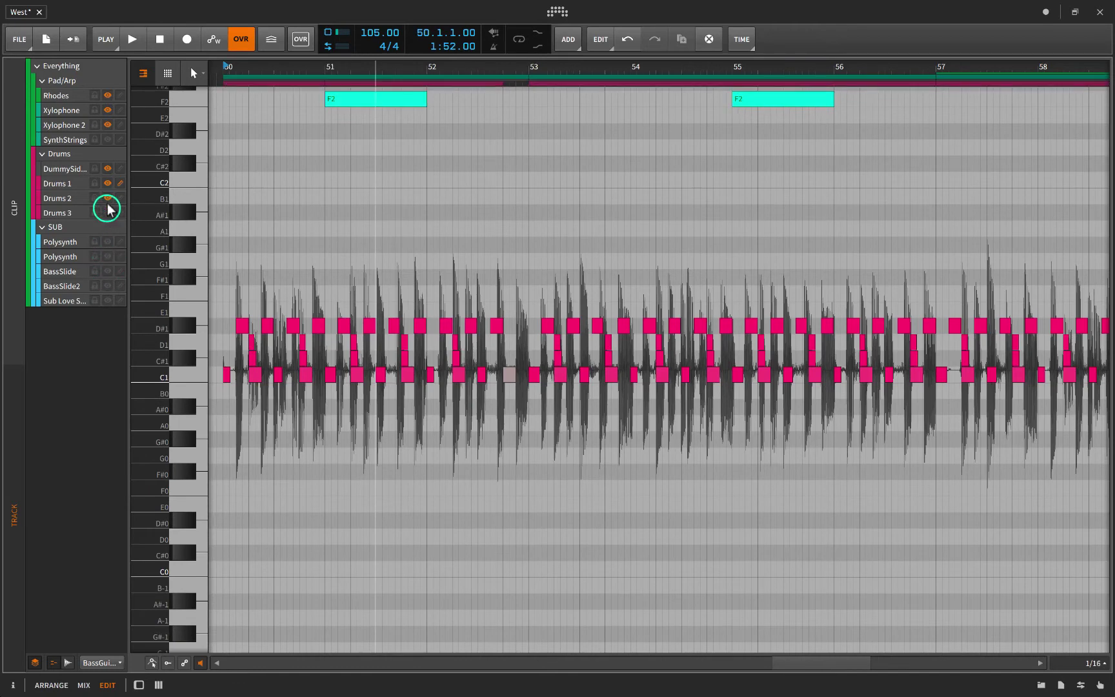
pyautogui.click(107, 169)
pyautogui.click(107, 125)
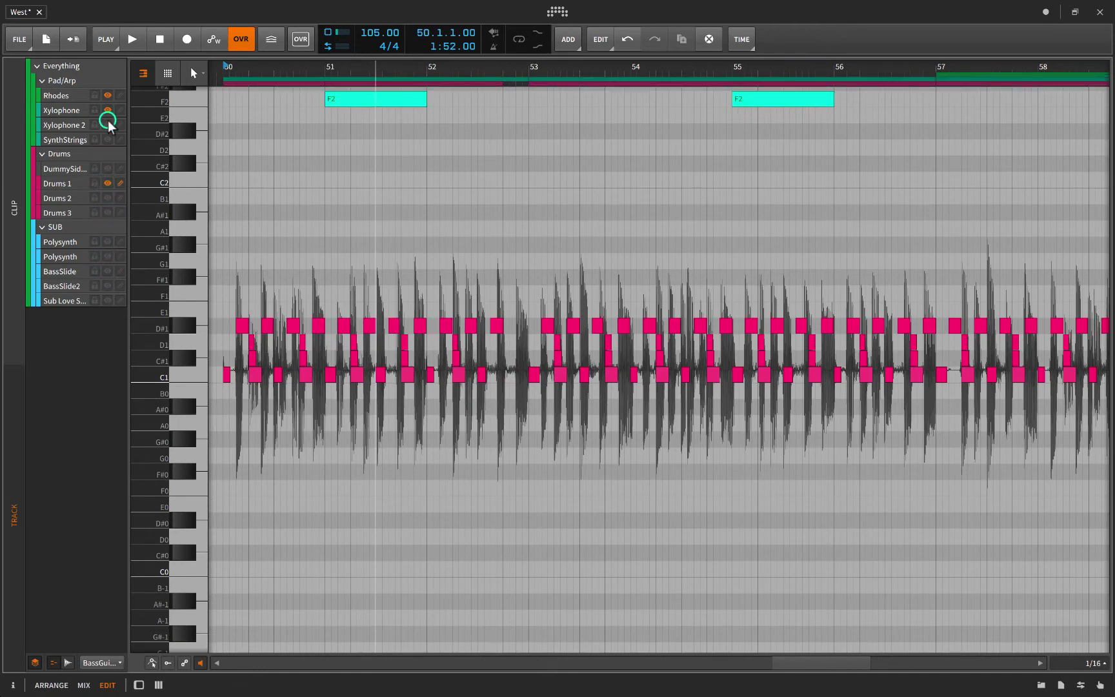
pyautogui.click(108, 110)
pyautogui.click(108, 96)
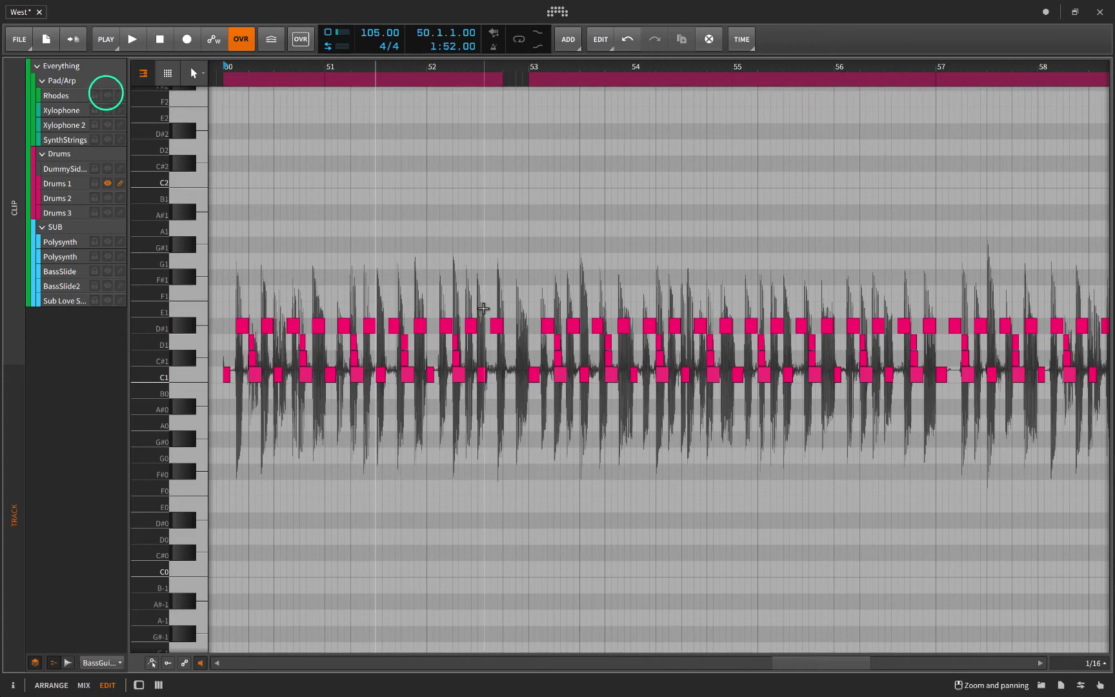
pyautogui.scroll(3, 483, 309)
pyautogui.scroll(3, 523, 340)
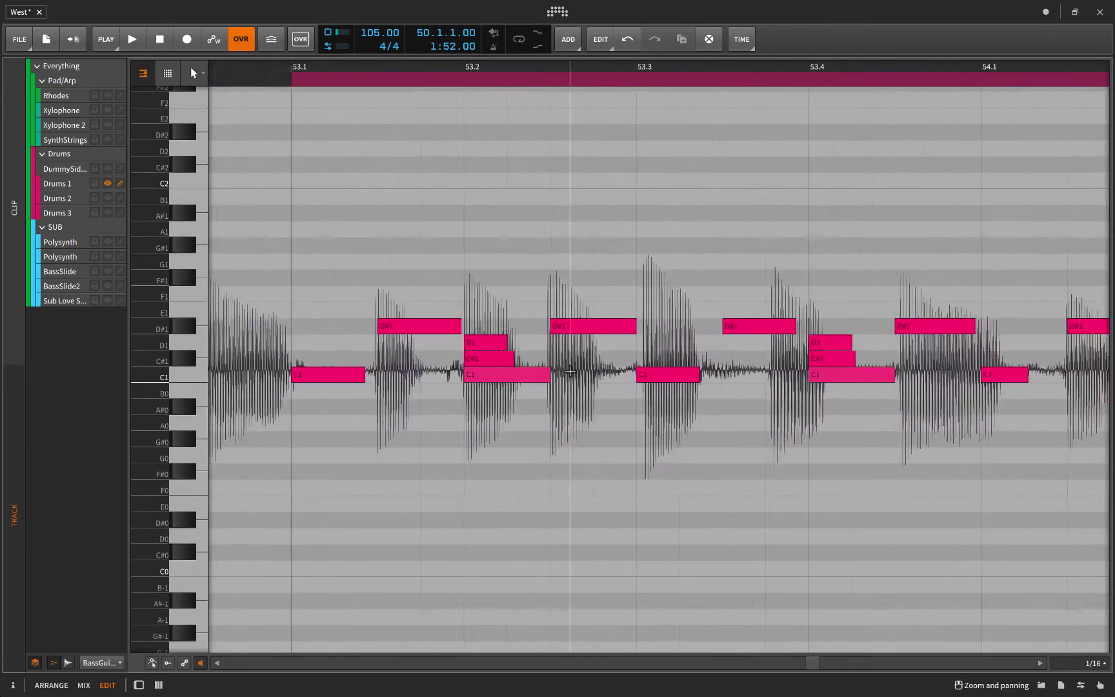
pyautogui.scroll(3, 570, 372)
pyautogui.hscroll(3, 570, 372)
pyautogui.hscroll(3, 579, 352)
pyautogui.hscroll(2, 589, 335)
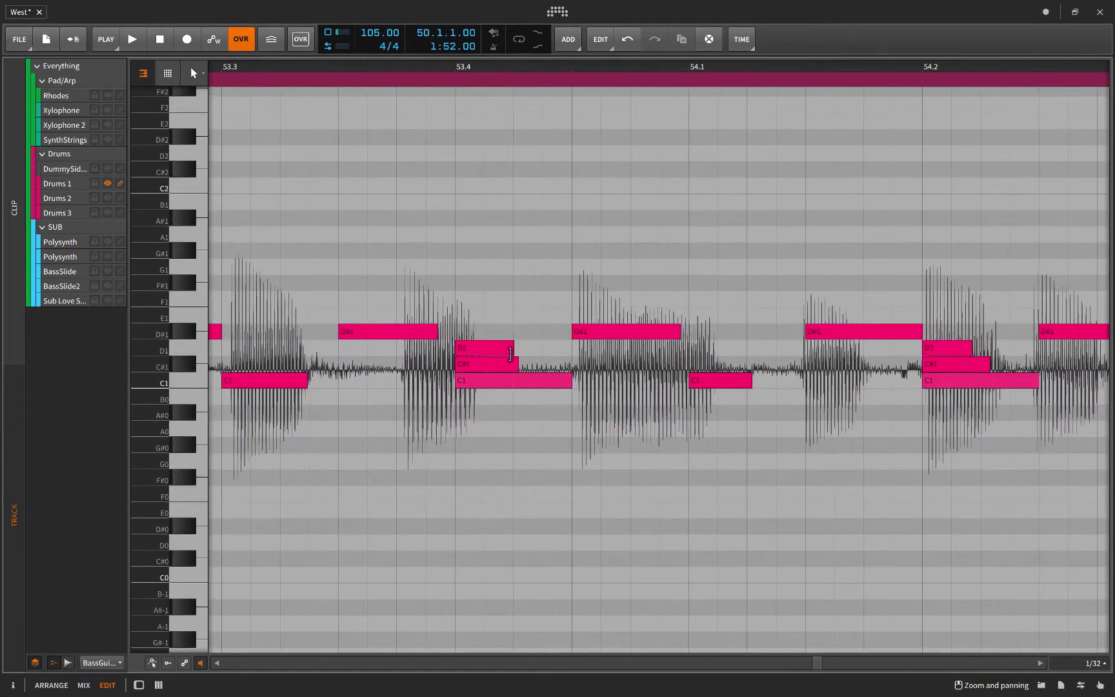
pyautogui.hscroll(2, 611, 336)
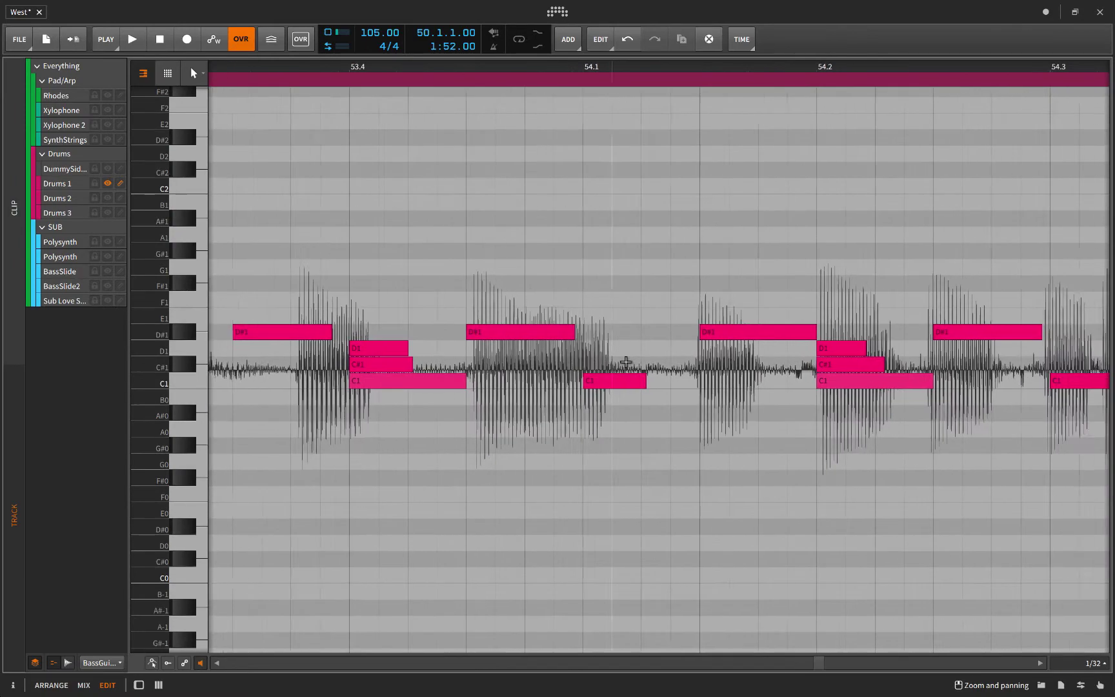
pyautogui.hscroll(1, 641, 350)
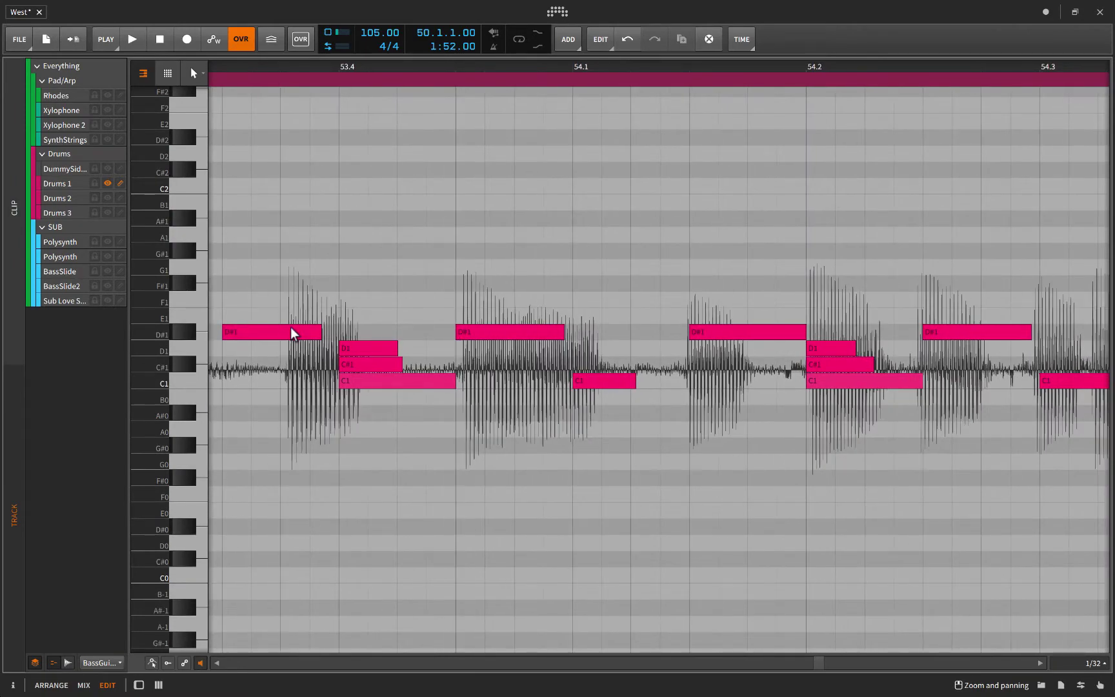
pyautogui.click(485, 366)
pyautogui.hscroll(2, 480, 344)
pyautogui.hscroll(3, 501, 316)
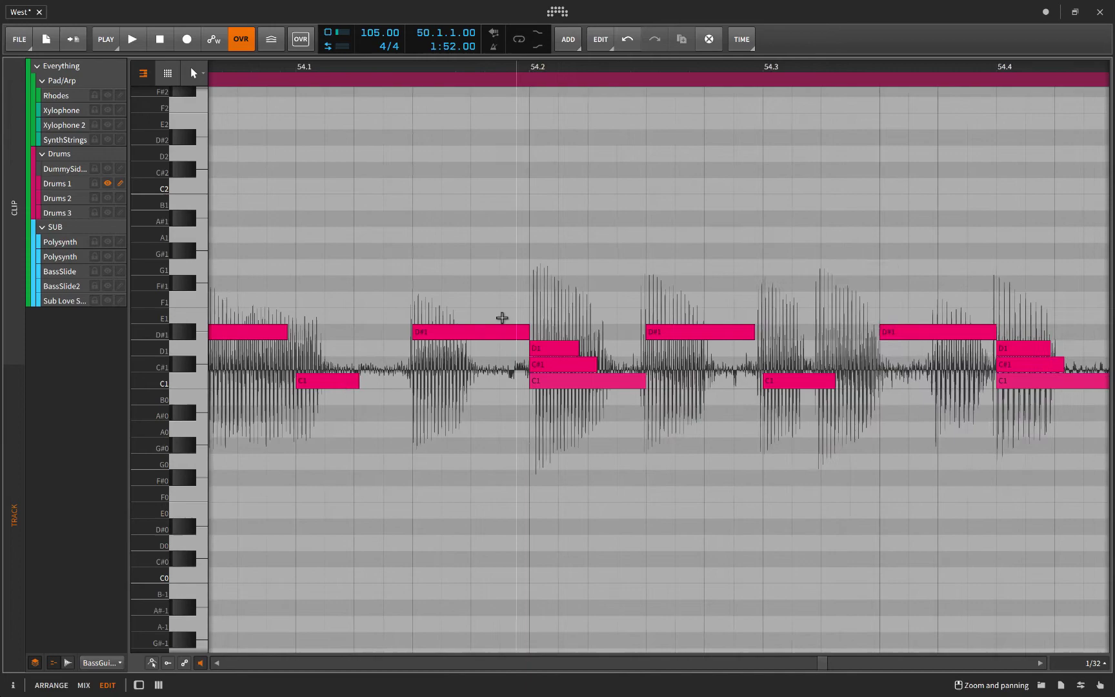
pyautogui.click(546, 321)
pyautogui.hscroll(2, 567, 327)
pyautogui.hscroll(3, 610, 339)
pyautogui.hscroll(1, 663, 353)
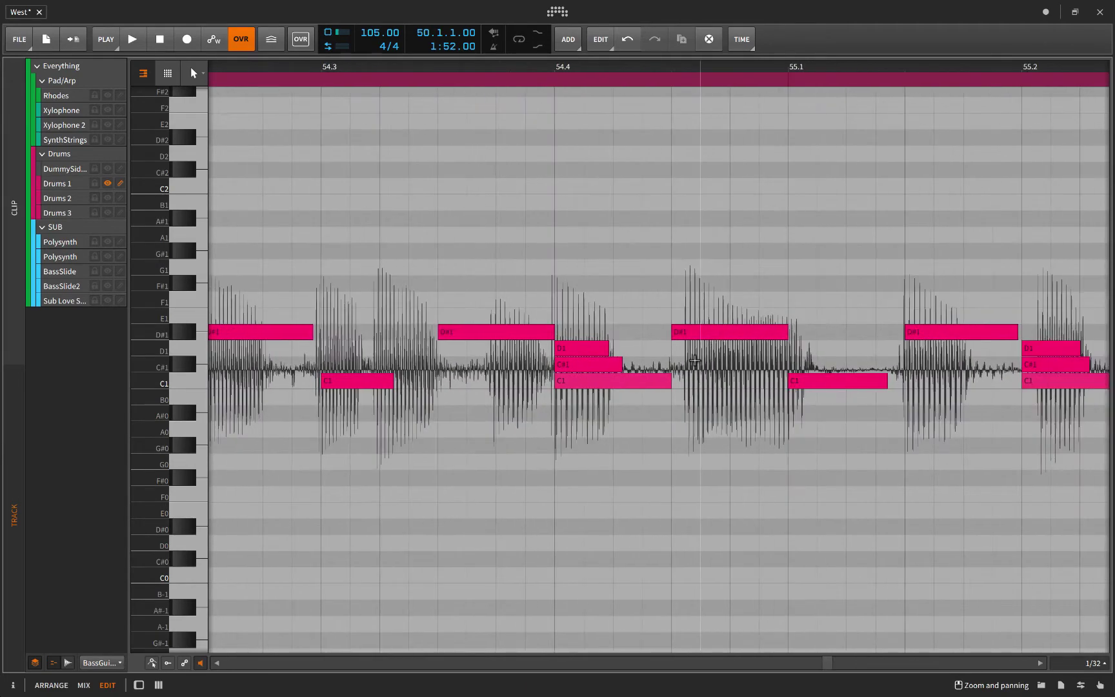
pyautogui.hscroll(3, 635, 361)
pyautogui.hscroll(3, 640, 367)
pyautogui.hscroll(3, 627, 364)
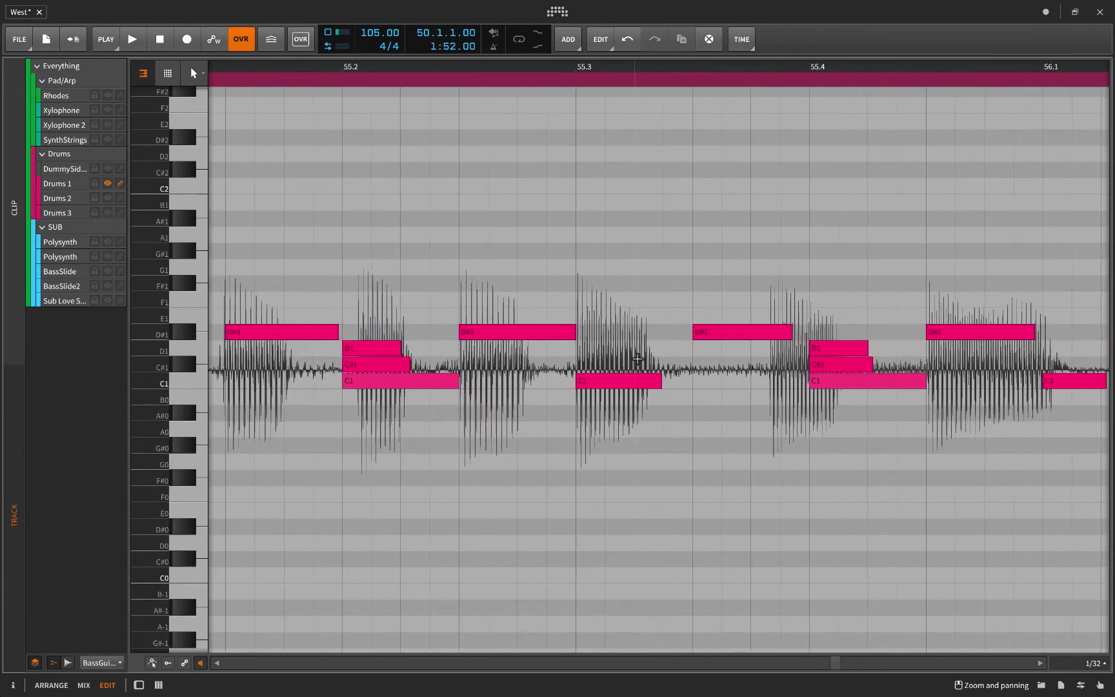
pyautogui.hscroll(2, 601, 364)
pyautogui.click(460, 354)
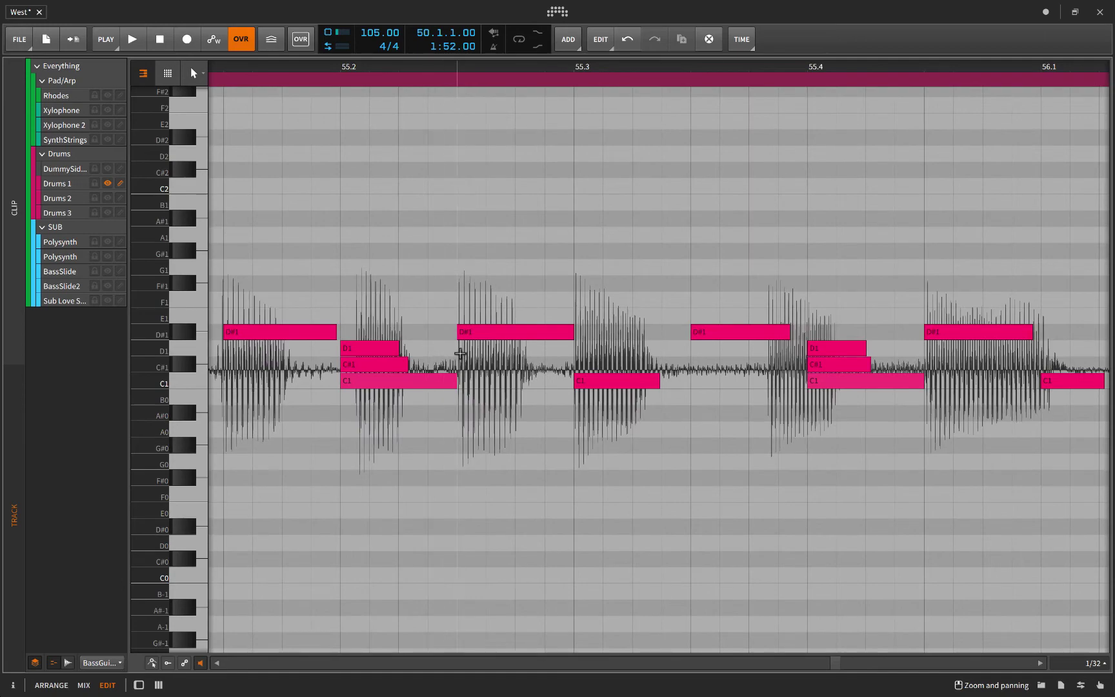
pyautogui.hscroll(3, 488, 350)
pyautogui.hscroll(1, 501, 347)
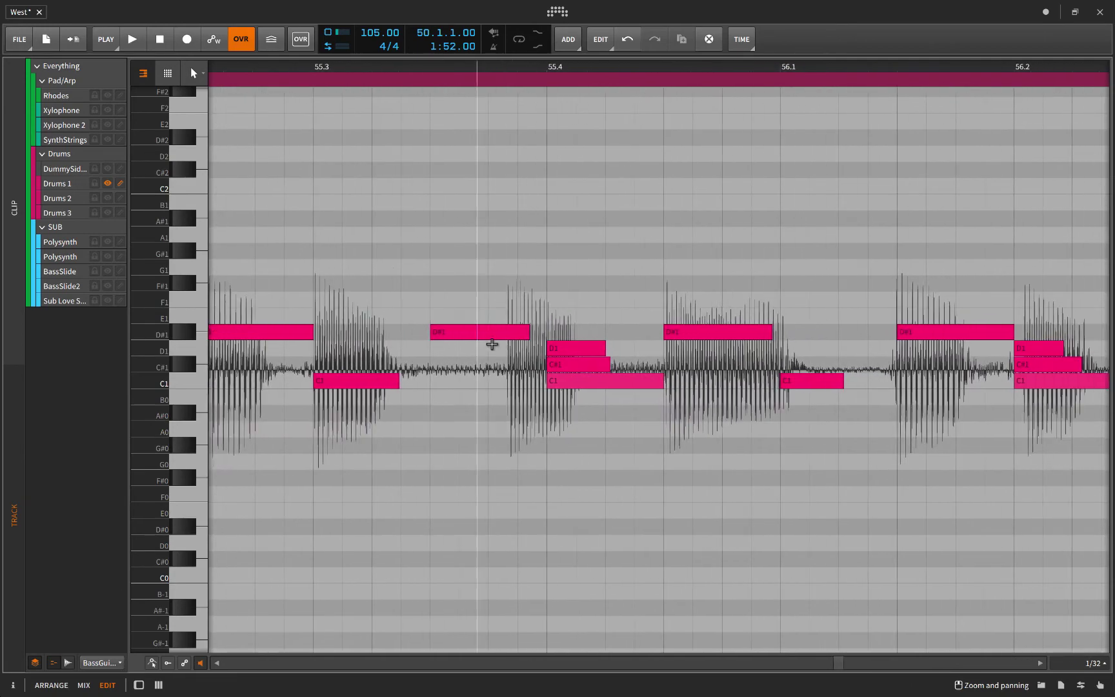
pyautogui.hscroll(1, 642, 353)
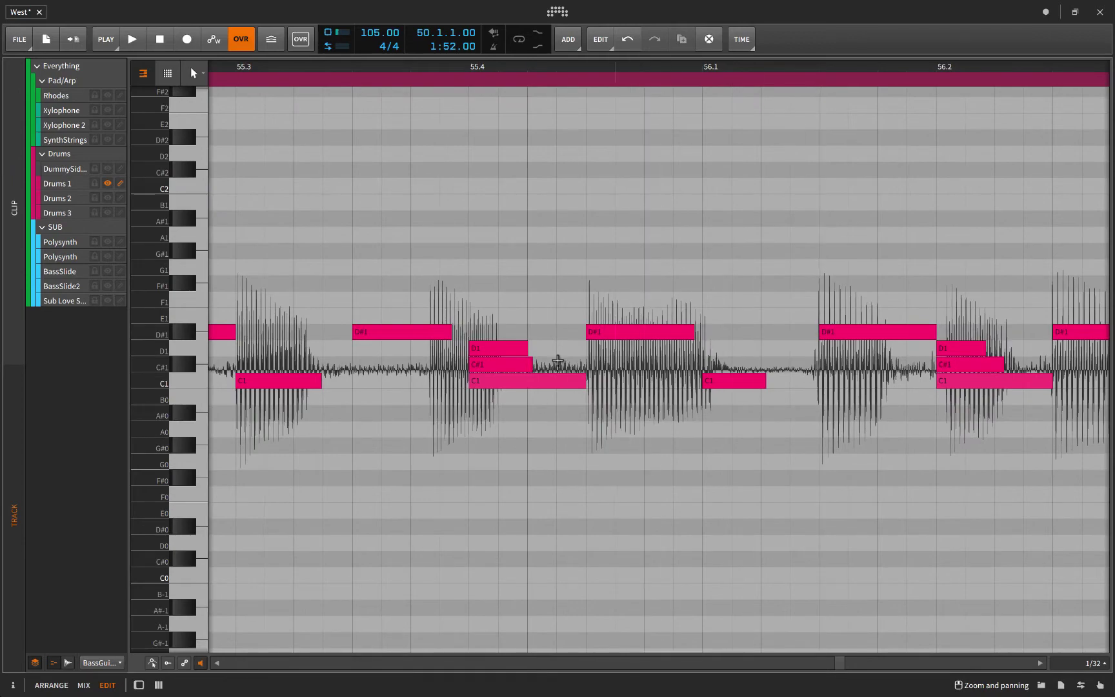
pyautogui.scroll(-1, 633, 350)
pyautogui.scroll(-3, 633, 350)
pyautogui.scroll(-2, 633, 351)
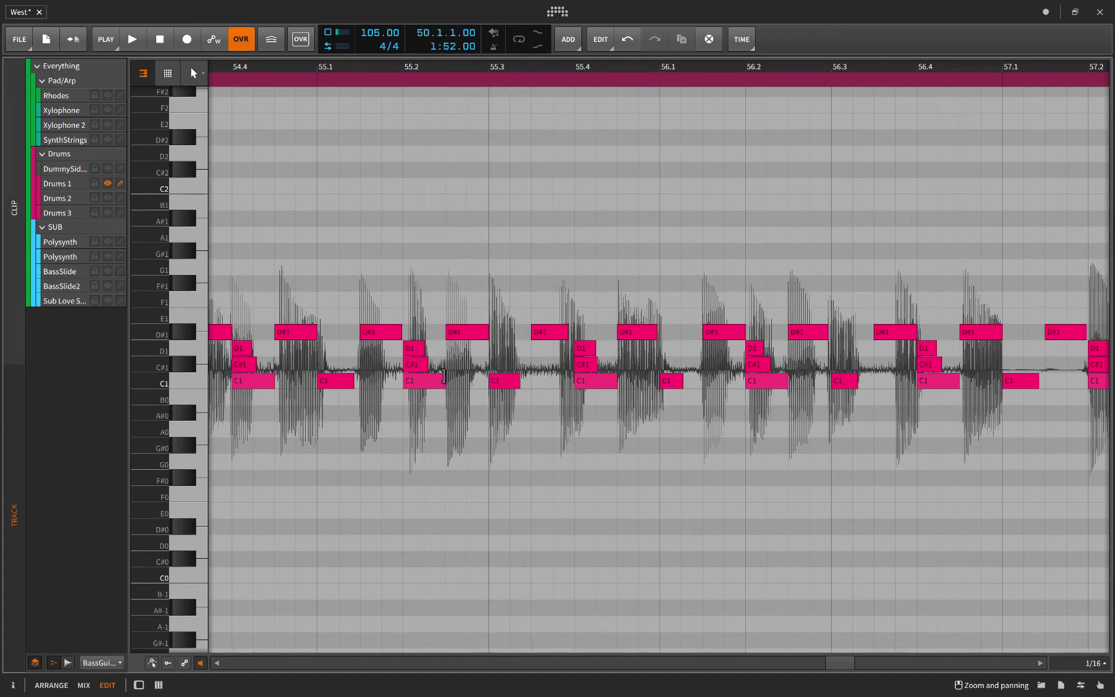
pyautogui.scroll(-2, 442, 377)
pyautogui.scroll(-1, 443, 376)
pyautogui.hscroll(-5, 443, 377)
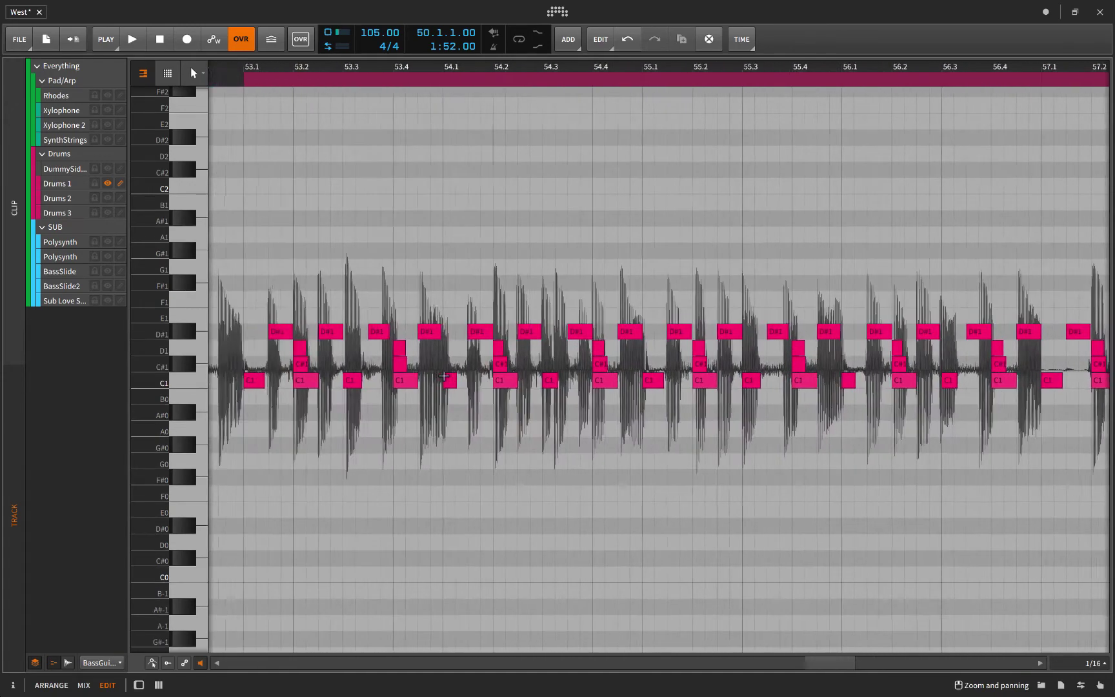
pyautogui.scroll(3, 443, 389)
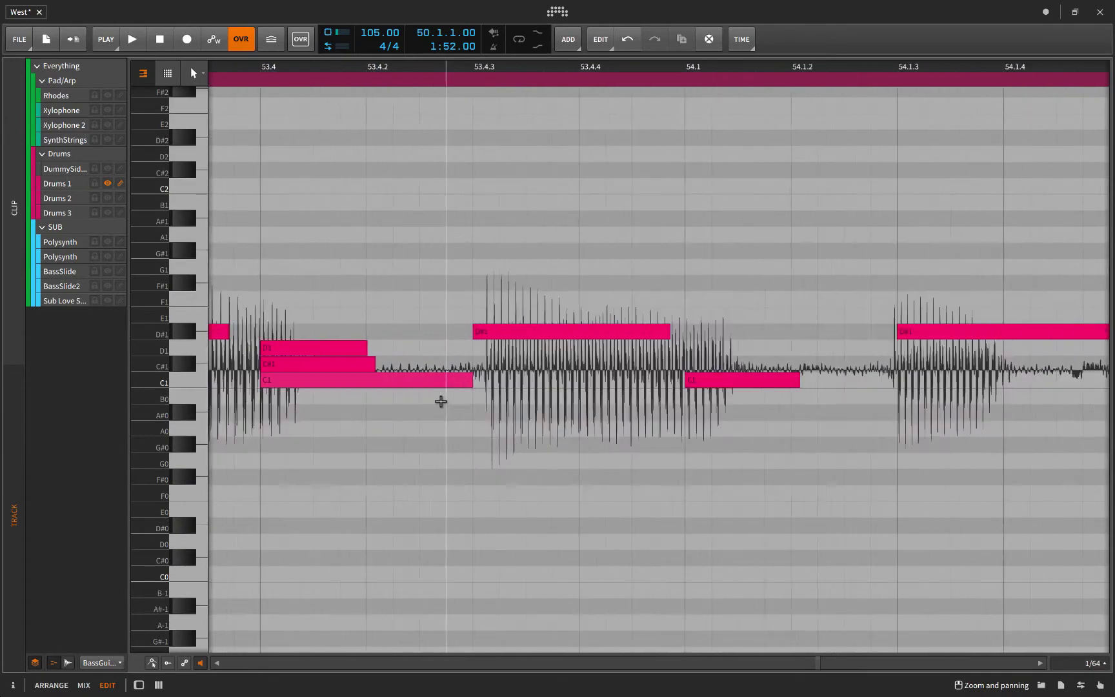
pyautogui.scroll(3, 442, 390)
pyautogui.scroll(2, 442, 390)
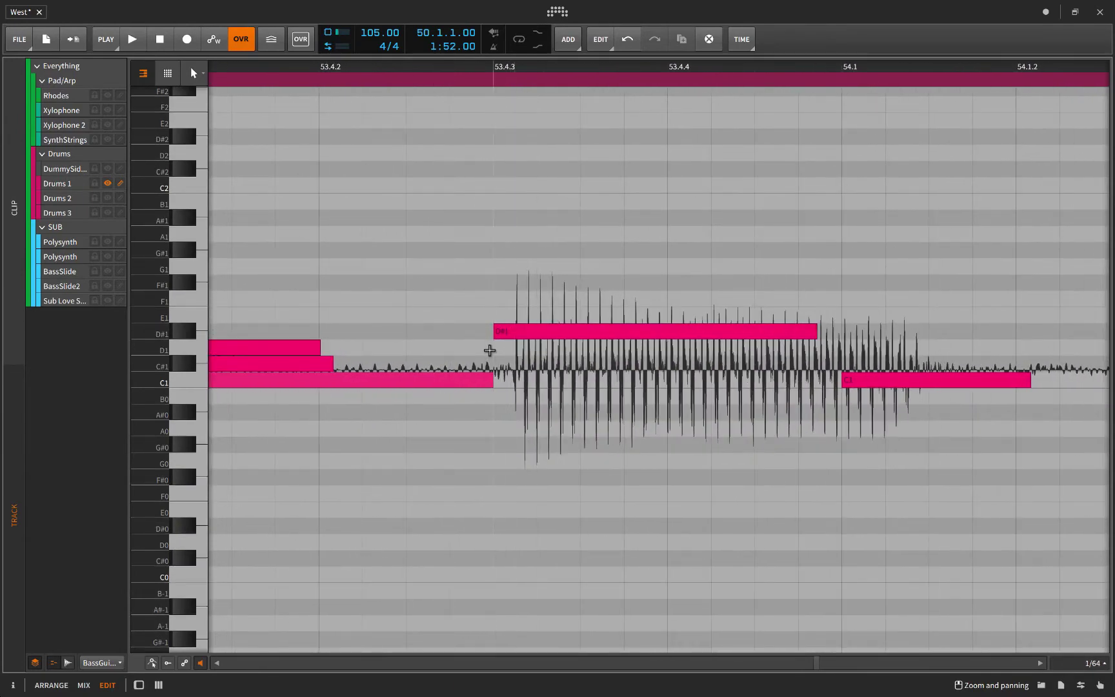
pyautogui.click(528, 327)
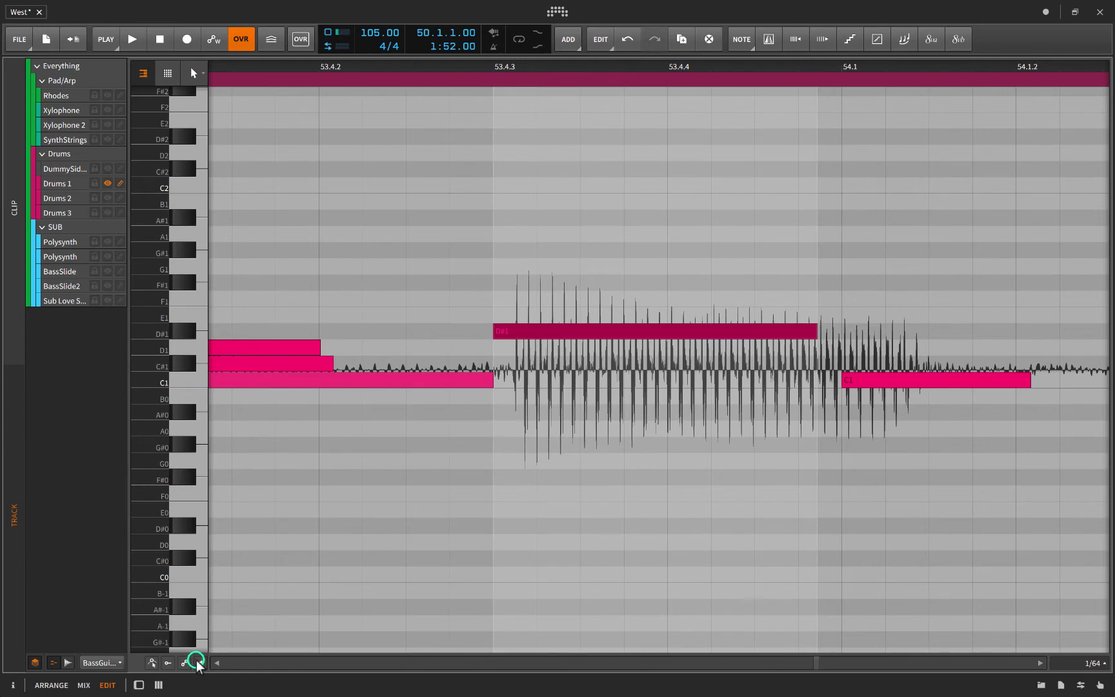
pyautogui.moveTo(554, 332)
pyautogui.mouseDown()
pyautogui.moveTo(676, 329)
pyautogui.moveTo(540, 330)
pyautogui.mouseUp()
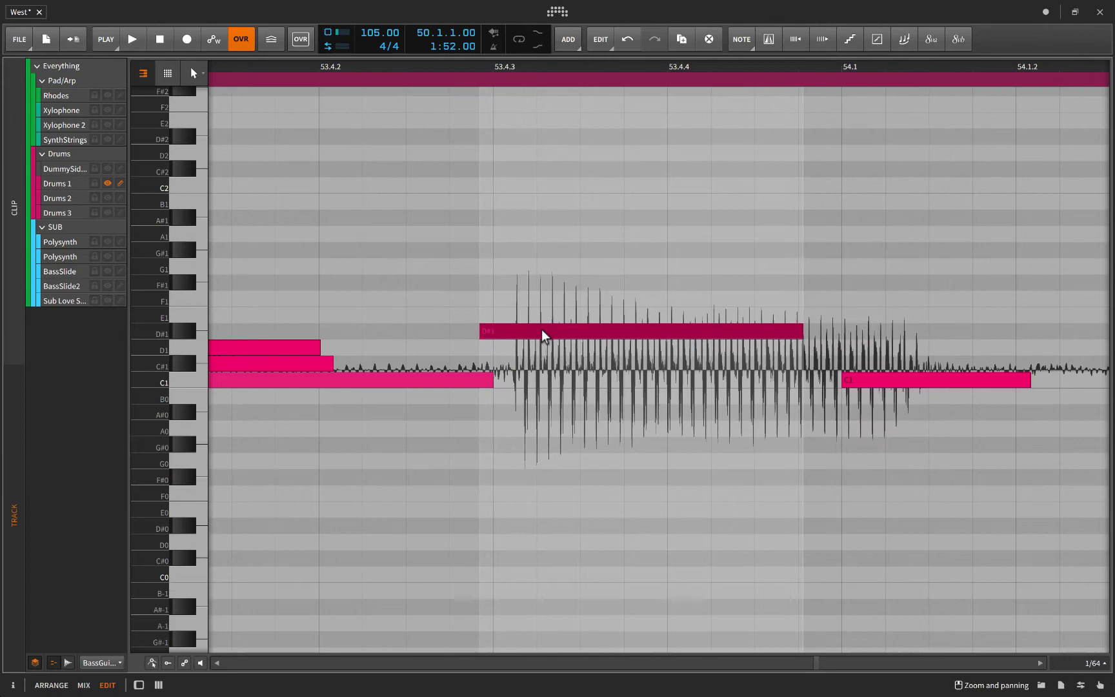
pyautogui.click(542, 333)
pyautogui.moveTo(555, 336); pyautogui.dragTo(559, 339)
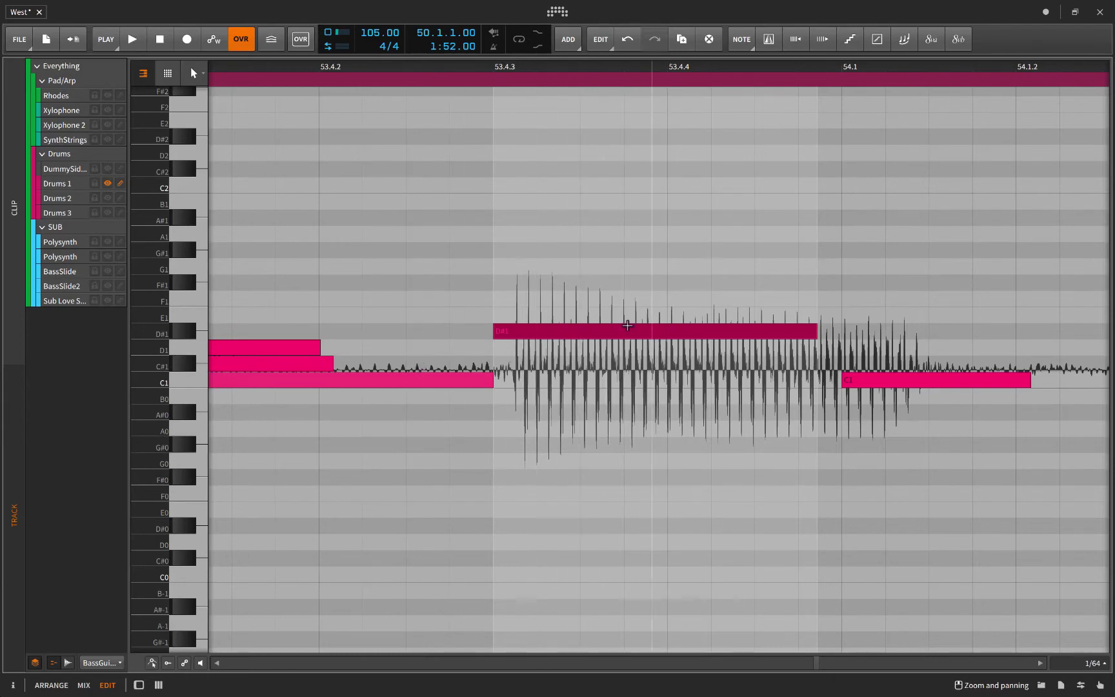
# - Switch the audio overlay behind the Drums 1 notes from BassGuitar to the Guitar Solo track
pyautogui.click(94, 662)
pyautogui.click(96, 616)
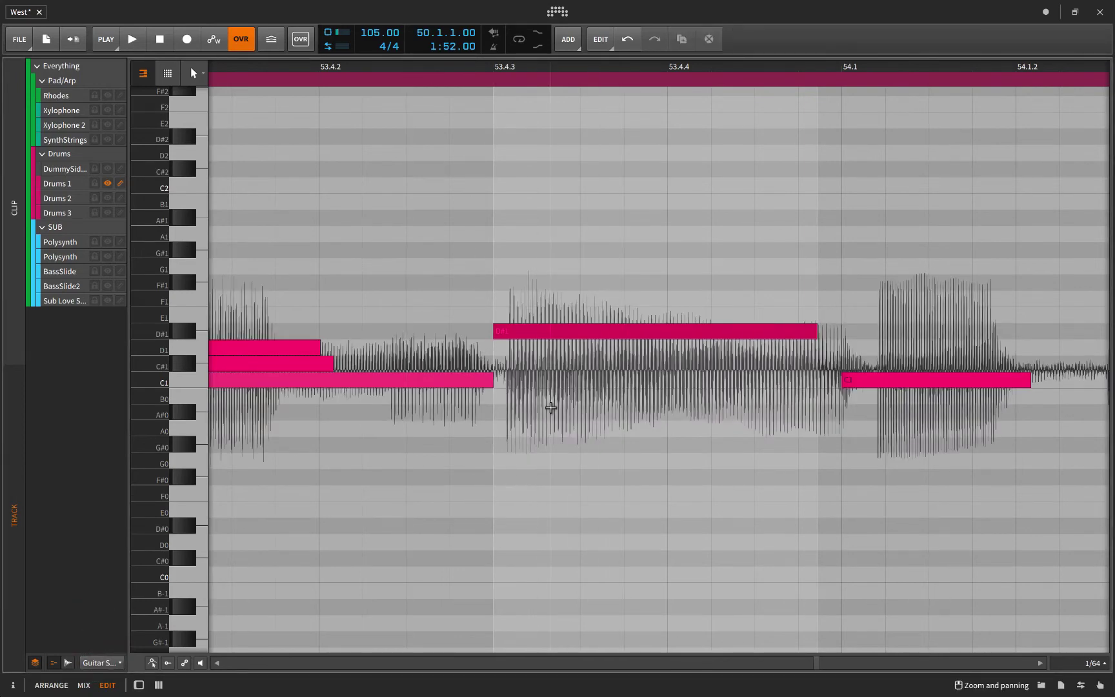
pyautogui.scroll(-5, 551, 408)
pyautogui.scroll(5, 550, 408)
pyautogui.scroll(4, 550, 408)
pyautogui.scroll(-7, 551, 408)
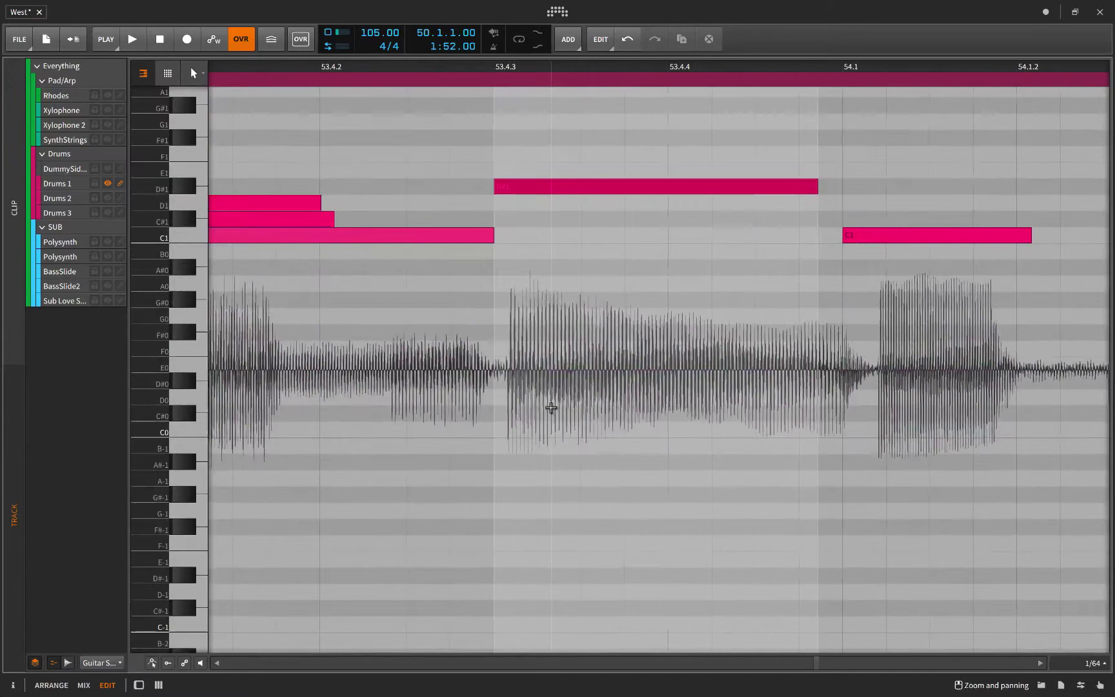
pyautogui.hscroll(5, 528, 352)
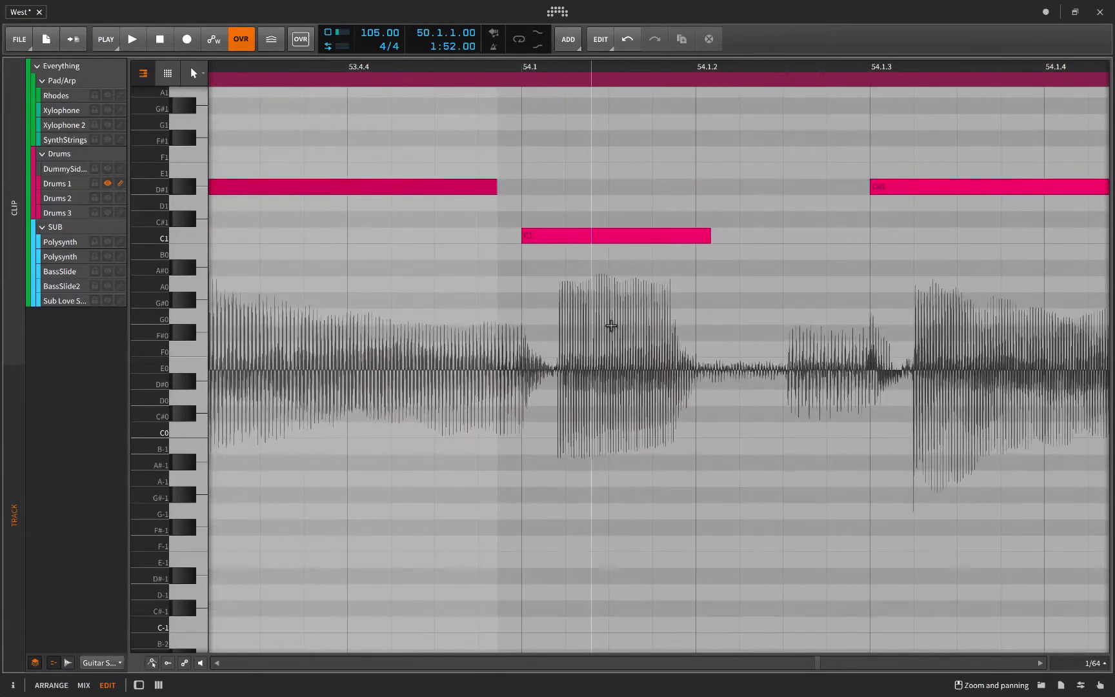
pyautogui.hscroll(1, 611, 325)
pyautogui.hscroll(5, 615, 319)
pyautogui.hscroll(3, 652, 319)
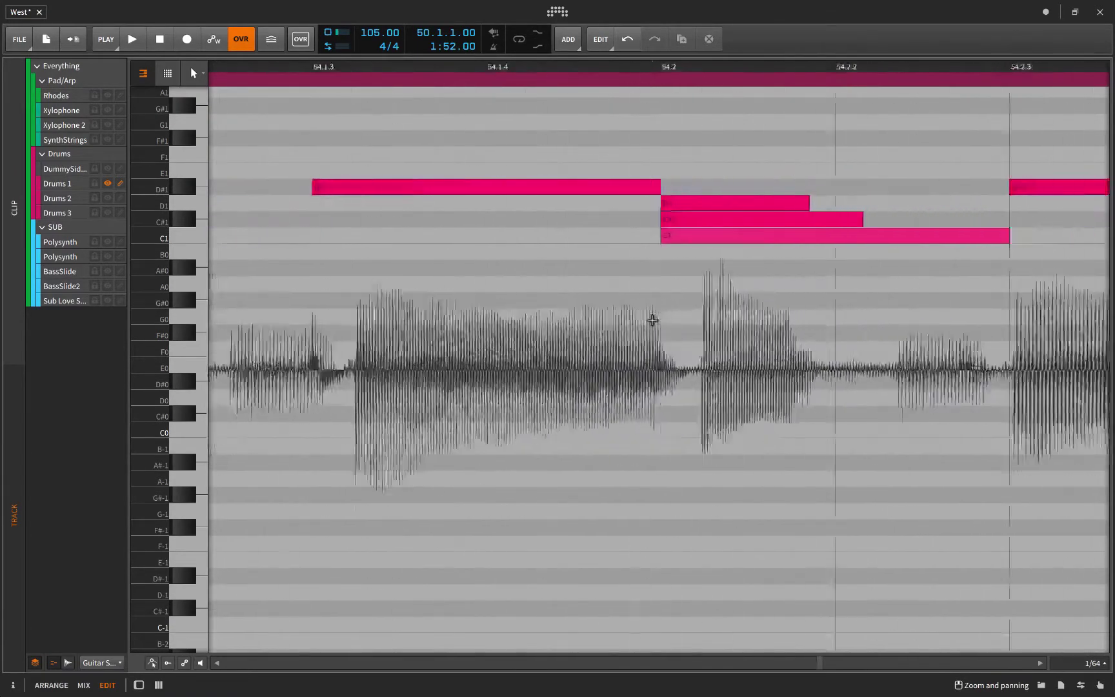
pyautogui.hscroll(1, 652, 320)
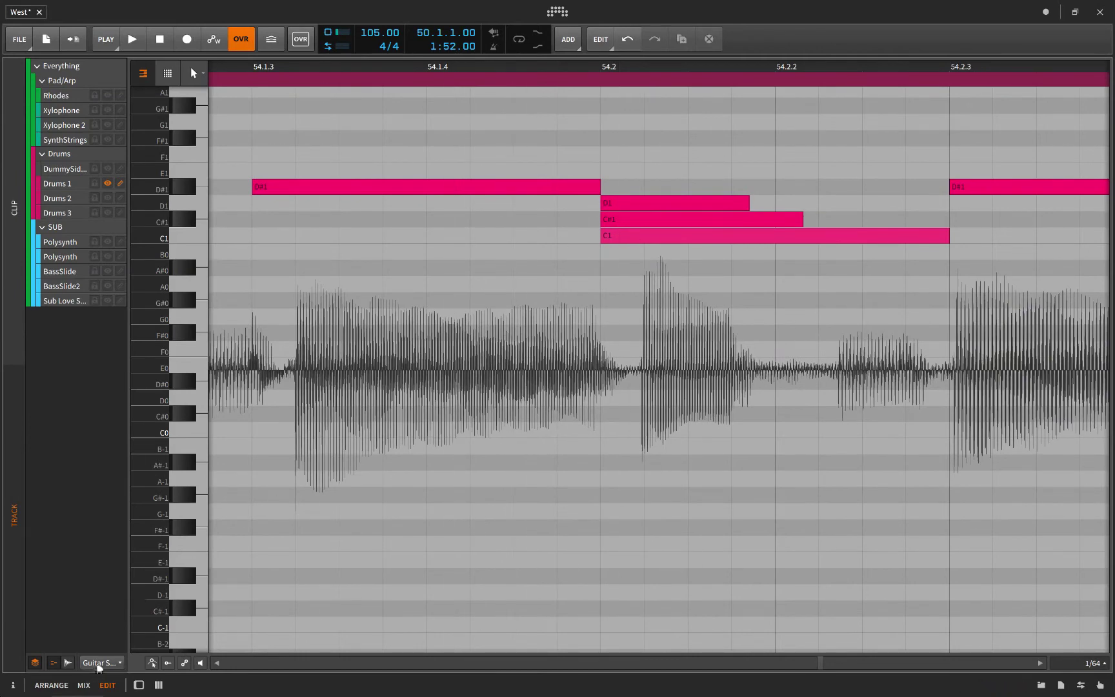
# - Set the audio overlay to None and show the Xylophone, Xylophone 2 and both Polysynth tracks' notes
pyautogui.click(96, 663)
pyautogui.click(86, 537)
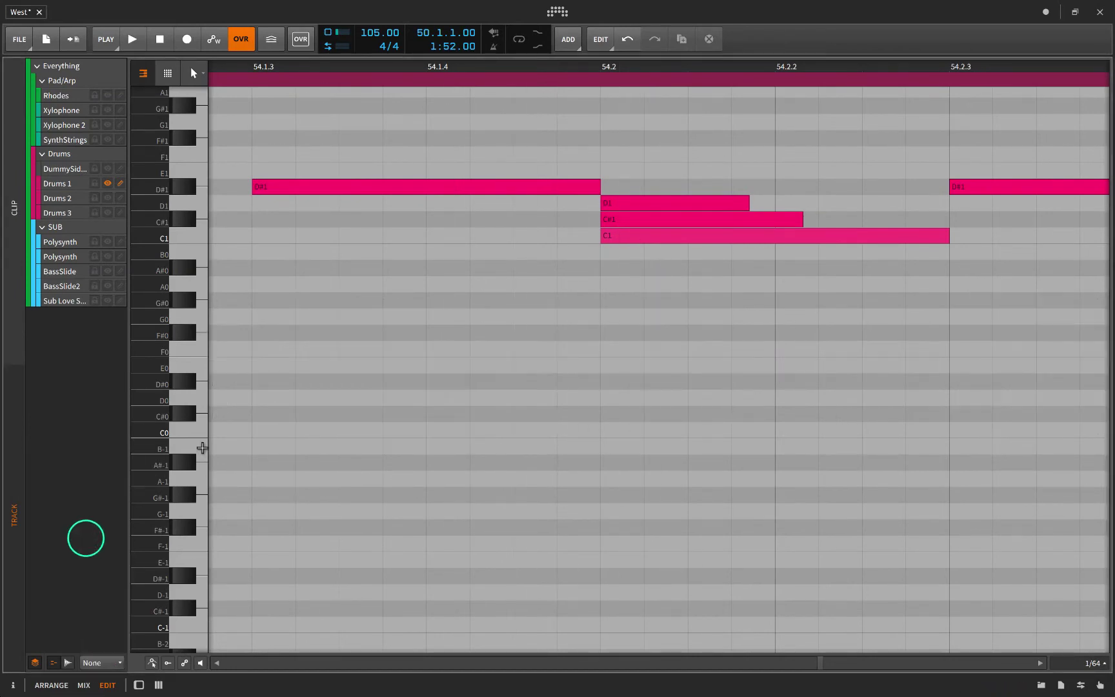
pyautogui.scroll(5, 386, 349)
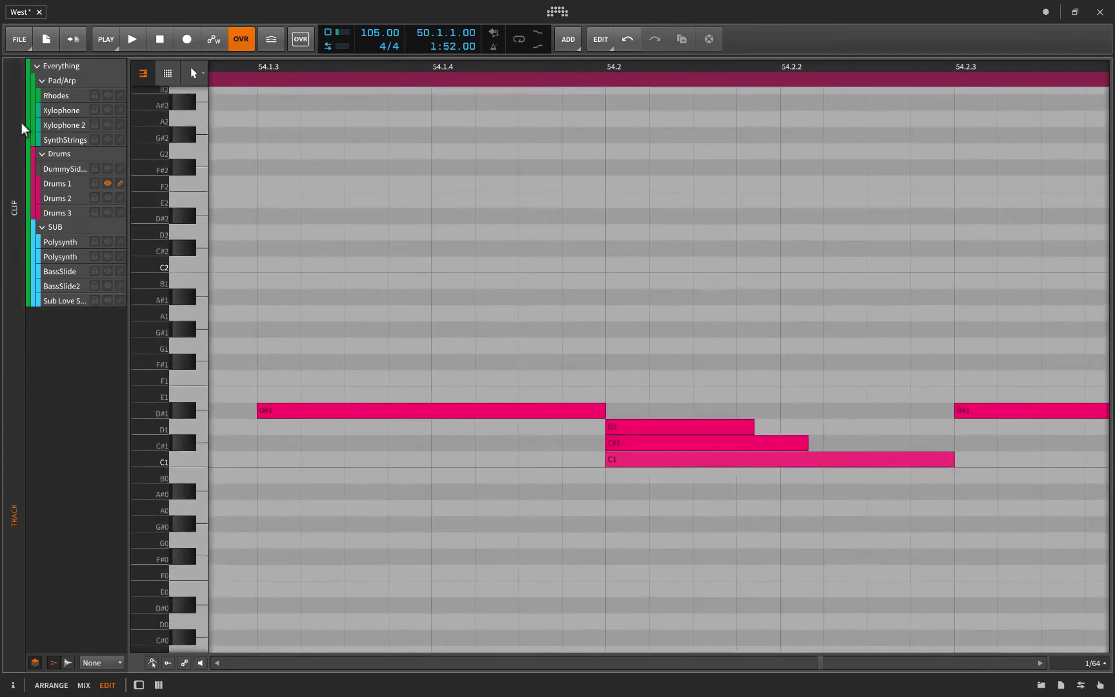
pyautogui.click(108, 125)
pyautogui.click(108, 110)
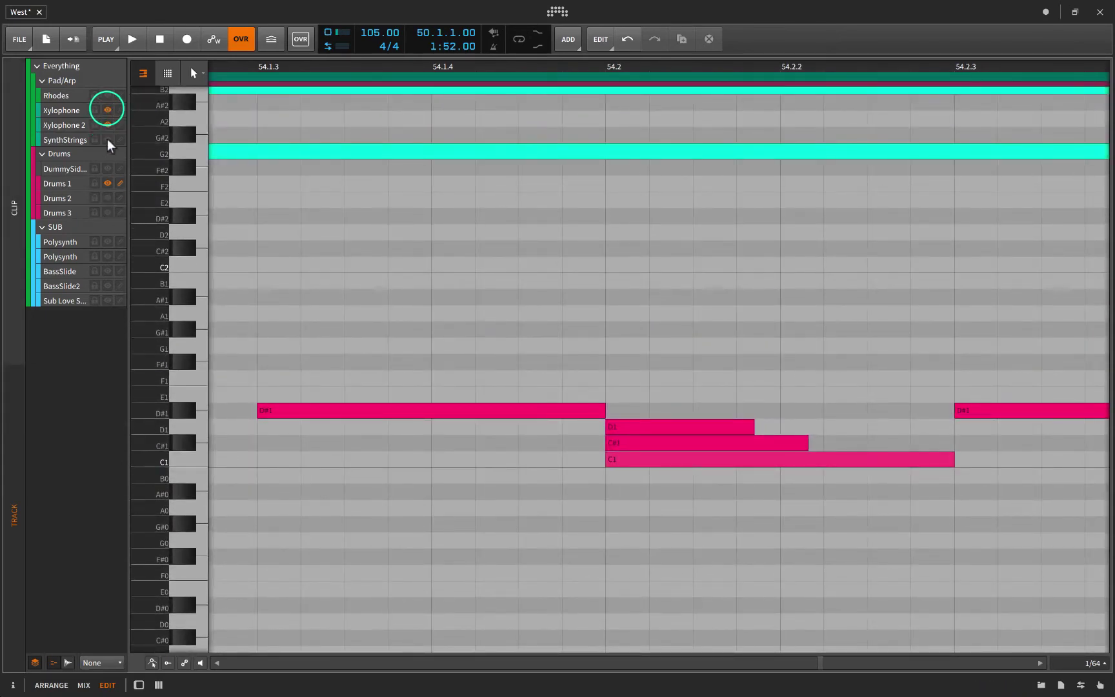
pyautogui.click(107, 242)
pyautogui.click(108, 256)
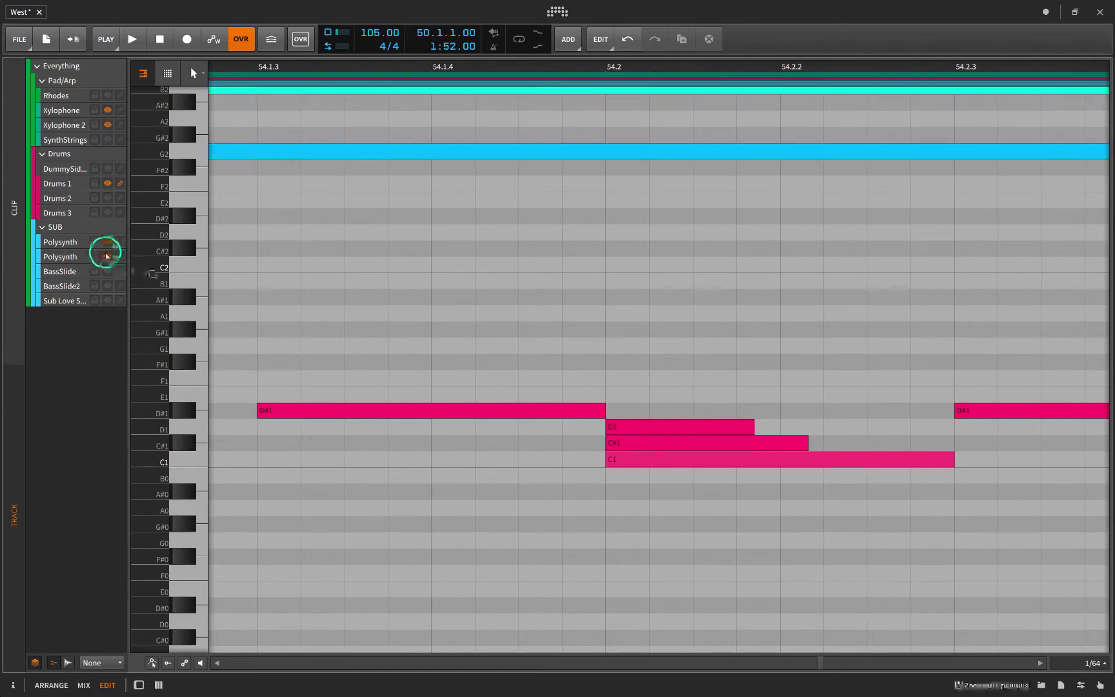
pyautogui.scroll(-2, 444, 304)
pyautogui.scroll(-1, 445, 305)
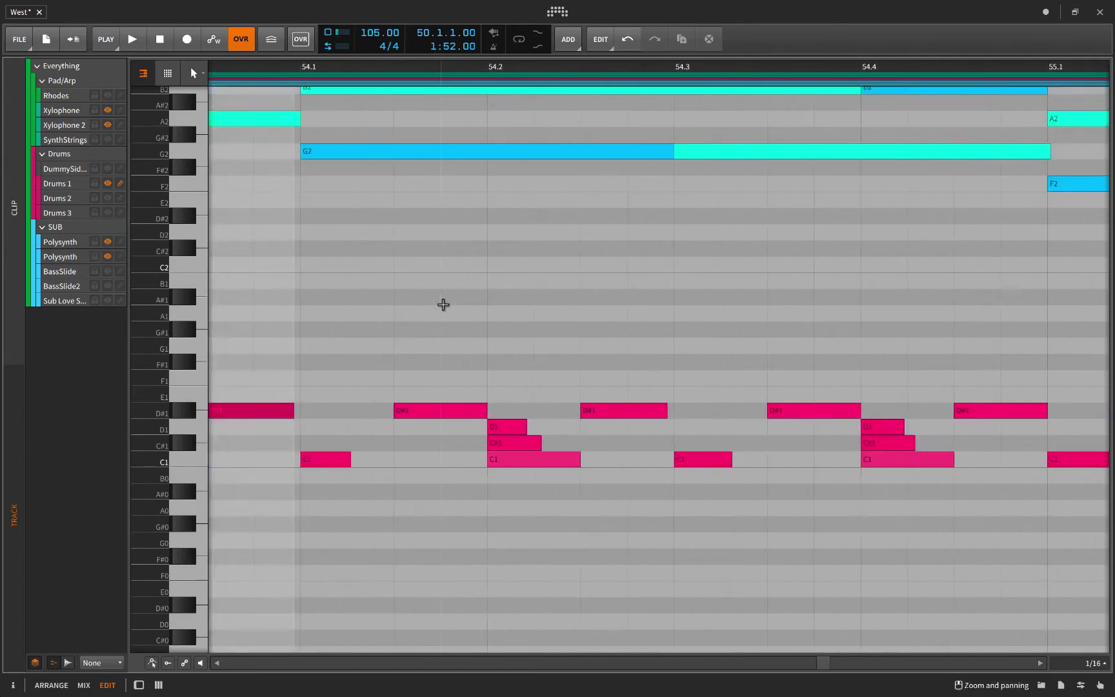
pyautogui.scroll(-1, 443, 304)
pyautogui.scroll(3, 443, 304)
pyautogui.scroll(2, 443, 305)
pyautogui.scroll(-5, 443, 304)
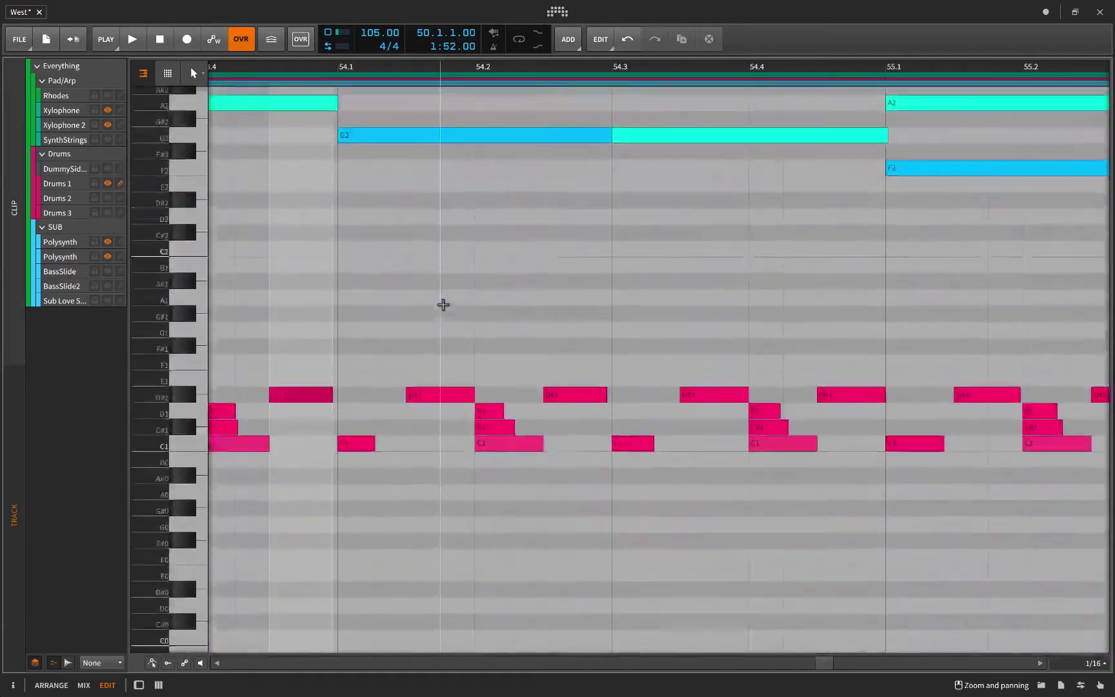
pyautogui.scroll(-1, 443, 305)
pyautogui.scroll(2, 444, 305)
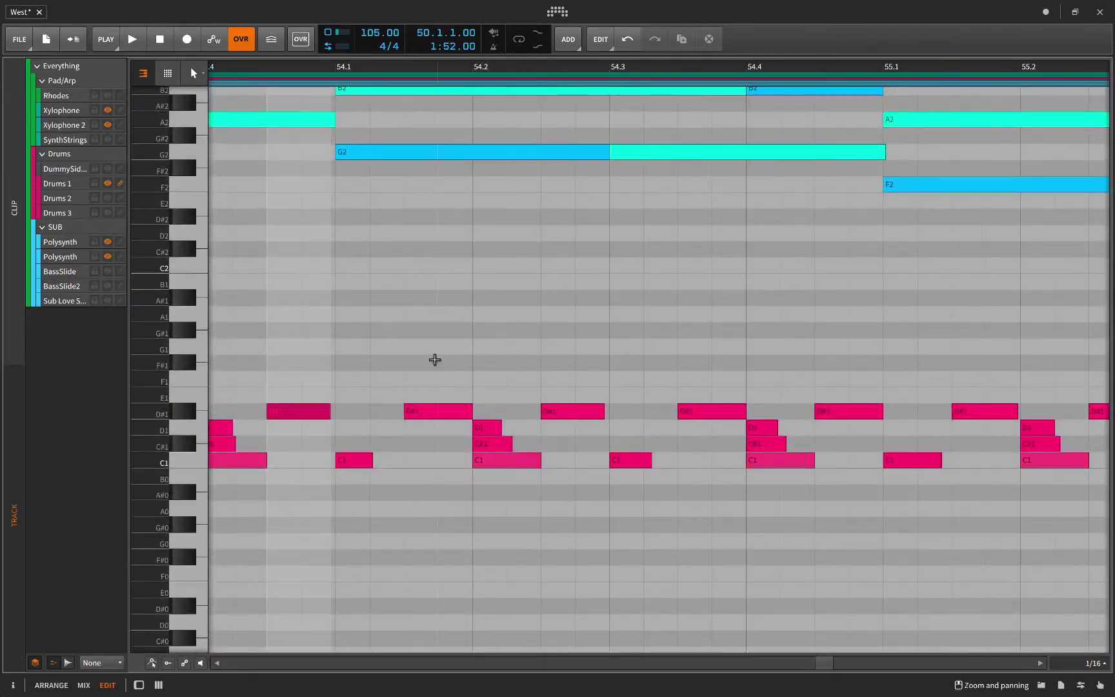
pyautogui.scroll(-1, 588, 310)
pyautogui.scroll(-1, 588, 309)
# - Hide Drums 1 and Xylophone notes, show BassSlide, BassSlide2 and Sub Love Sine, and zoom out to bars 51–61
pyautogui.click(108, 183)
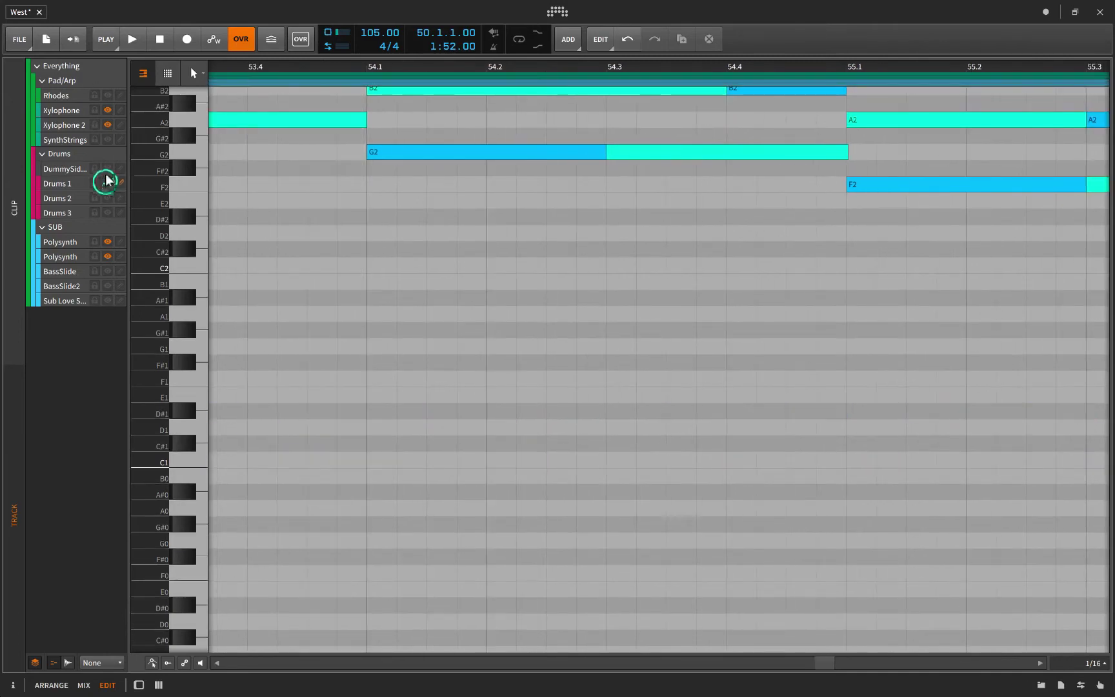
pyautogui.click(108, 125)
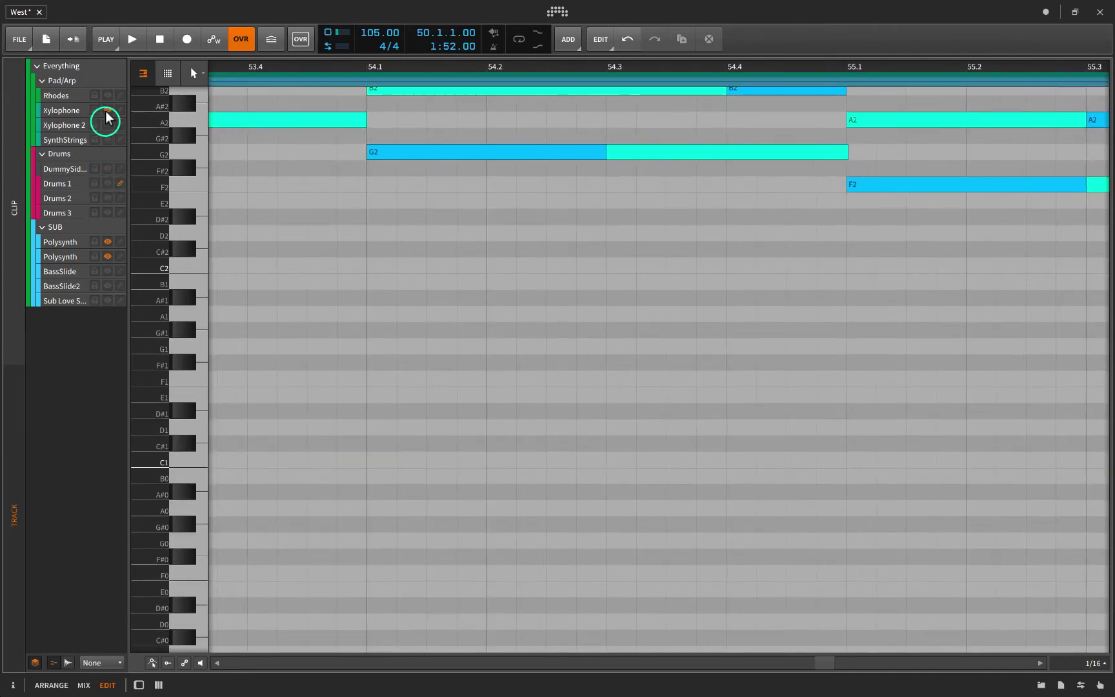
pyautogui.click(108, 271)
pyautogui.click(108, 286)
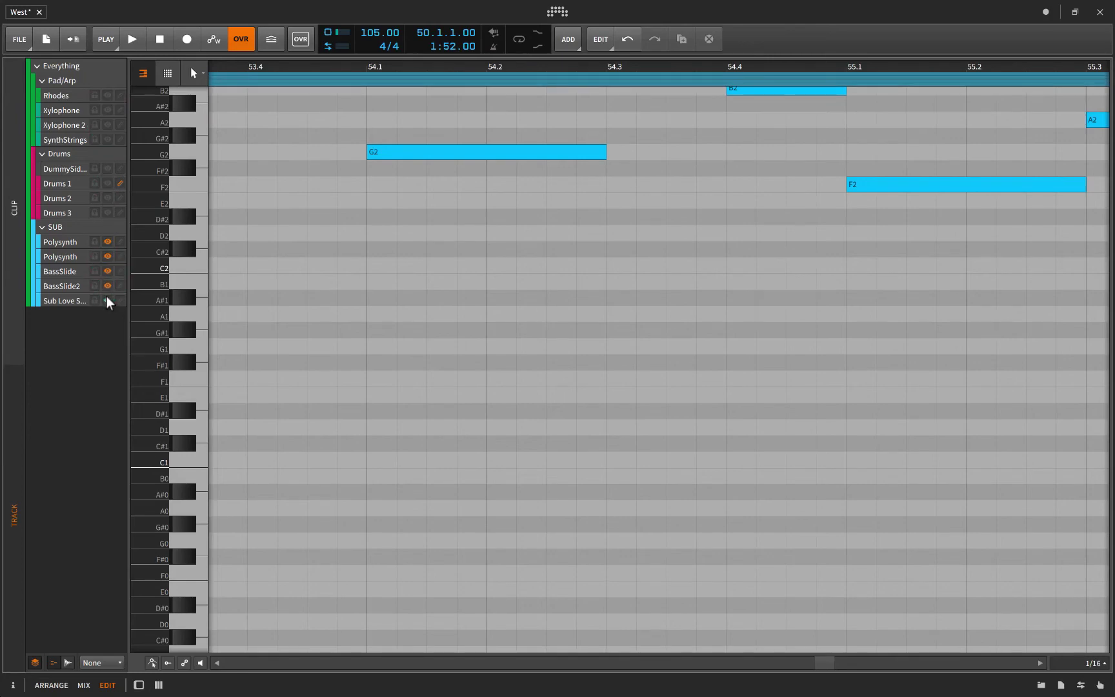
pyautogui.press('z')
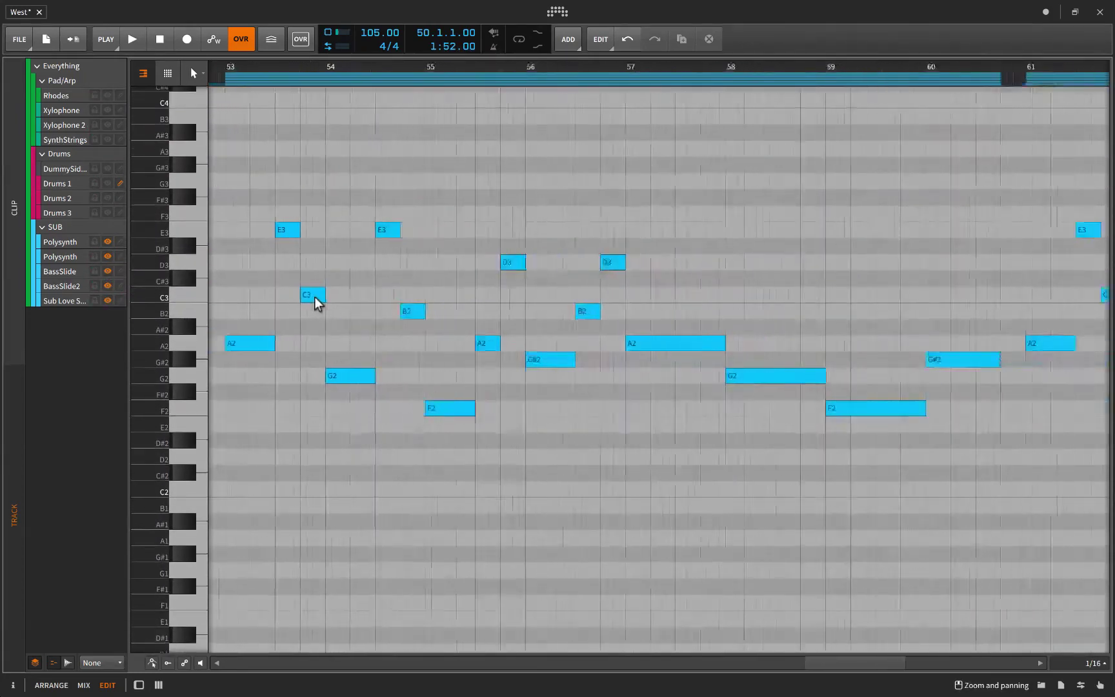
pyautogui.moveTo(315, 302); pyautogui.dragTo(314, 297)
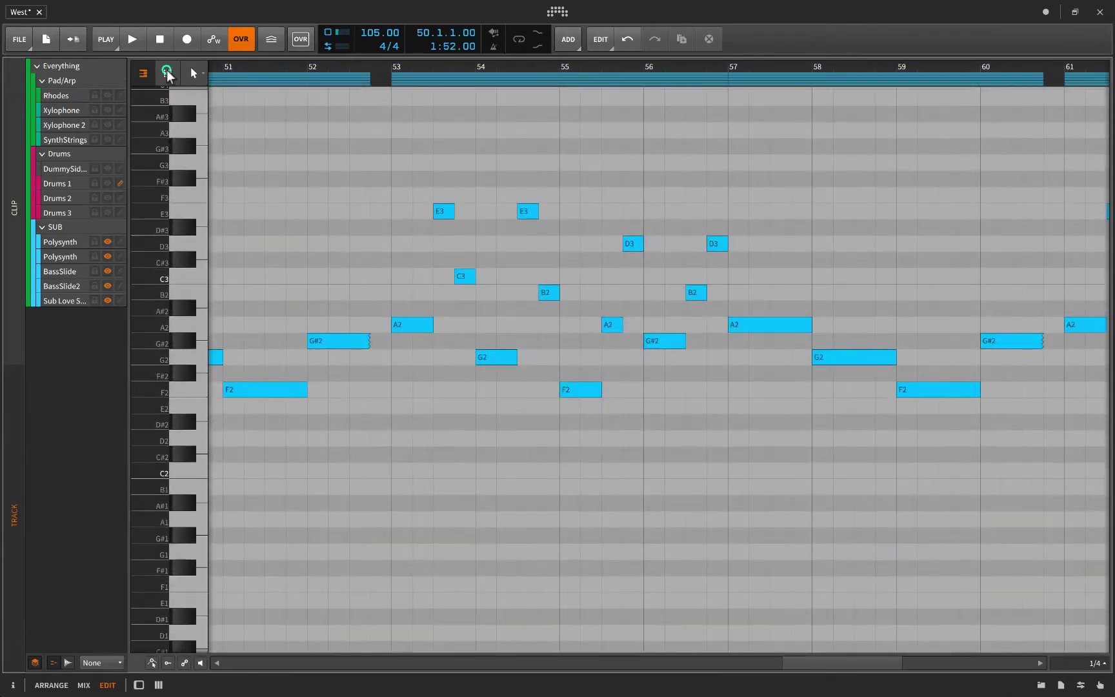
# - Fold the note grid to used pitches and select the second Polysynth track in the SUB group
pyautogui.click(167, 73)
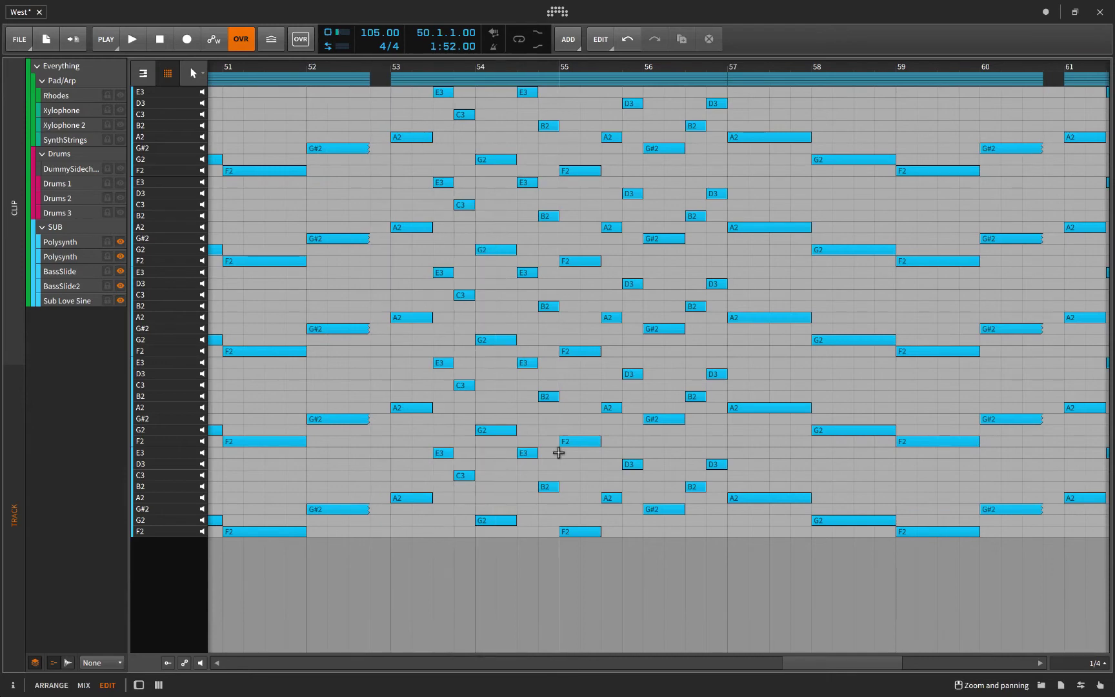
pyautogui.hscroll(4, 559, 452)
pyautogui.hscroll(2, 560, 452)
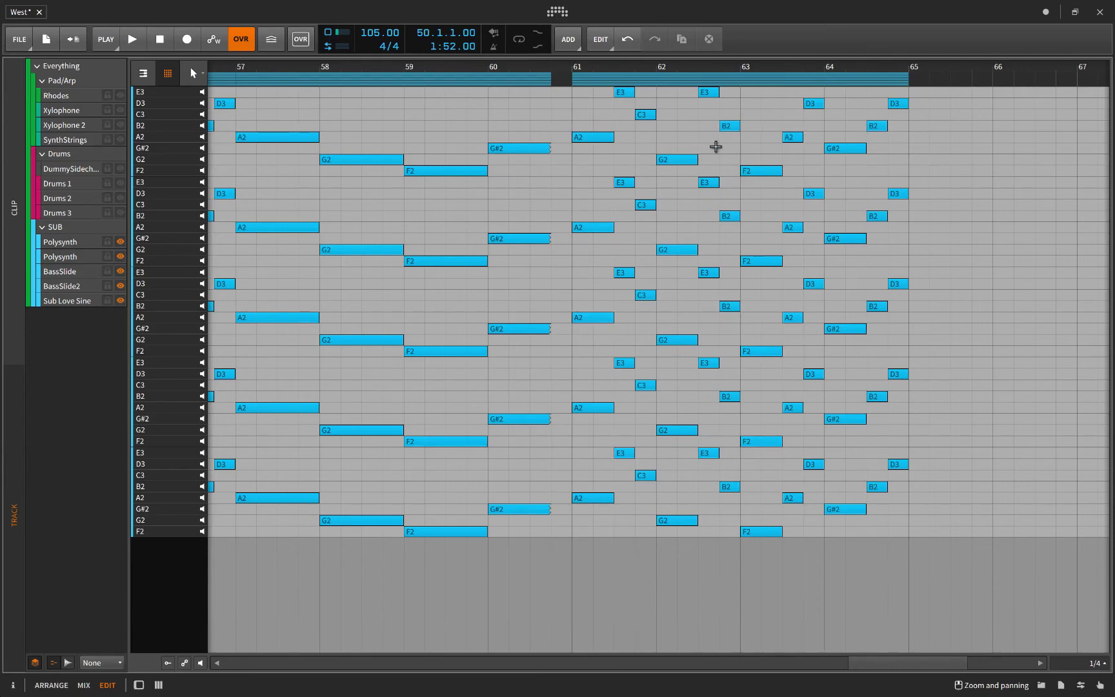
pyautogui.hscroll(-3, 533, 427)
pyautogui.hscroll(-1, 533, 429)
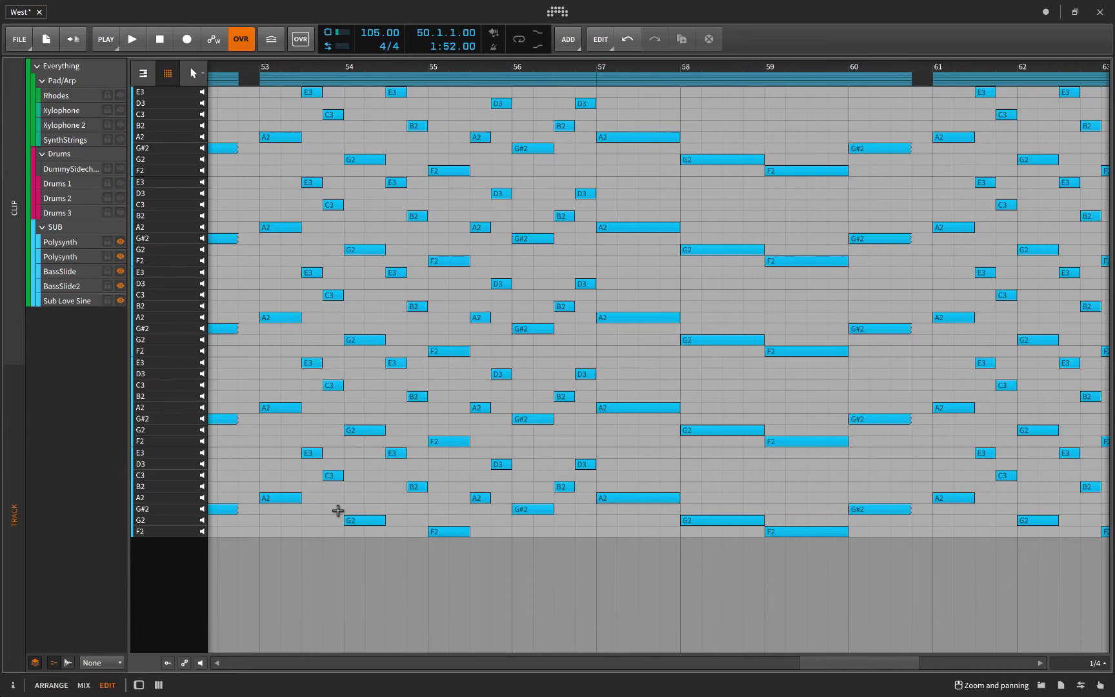
pyautogui.click(61, 242)
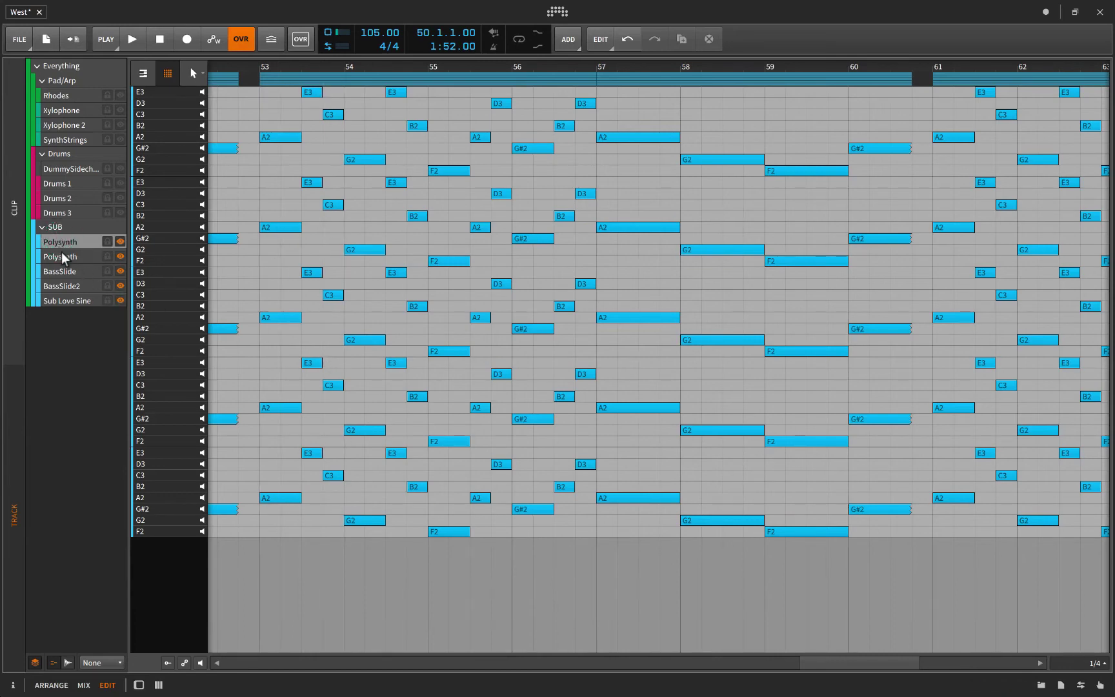
pyautogui.click(61, 252)
pyautogui.click(64, 273)
pyautogui.click(70, 257)
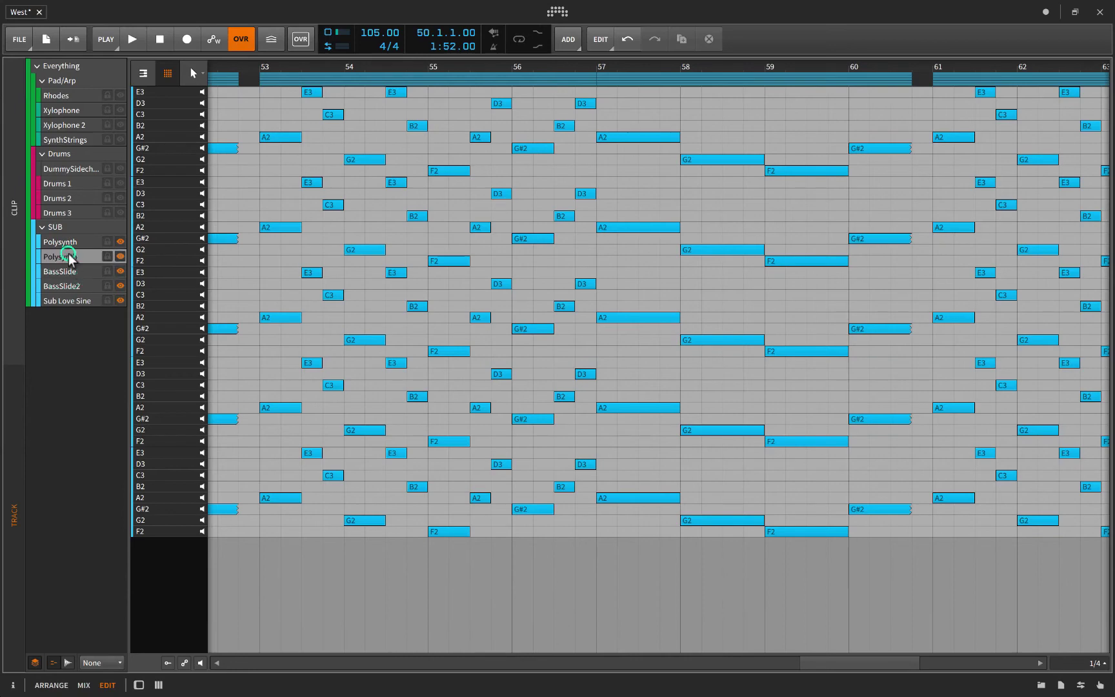
pyautogui.press('i')
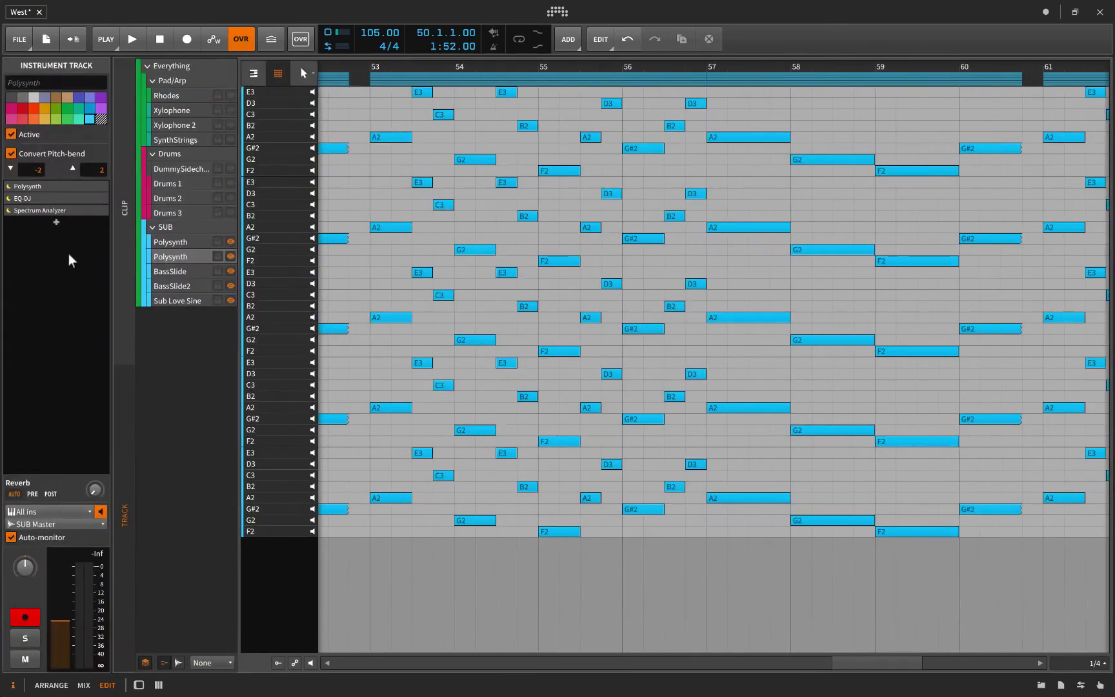
pyautogui.click(179, 253)
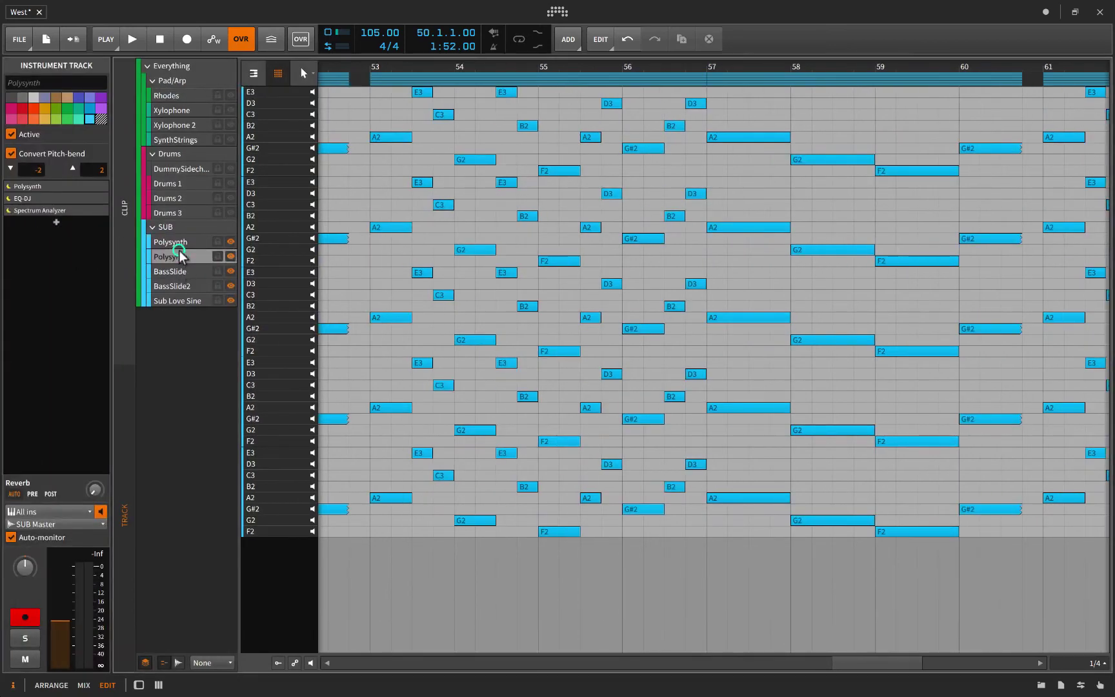
pyautogui.click(56, 118)
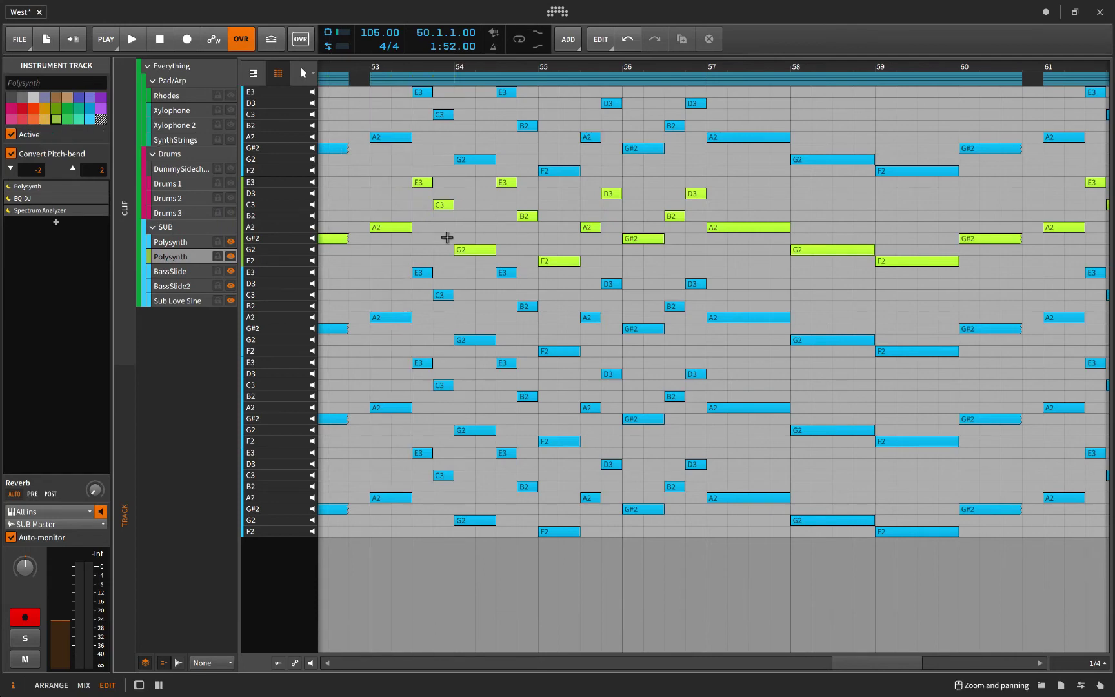
pyautogui.hscroll(3, 447, 237)
pyautogui.hscroll(2, 446, 236)
pyautogui.hscroll(3, 448, 237)
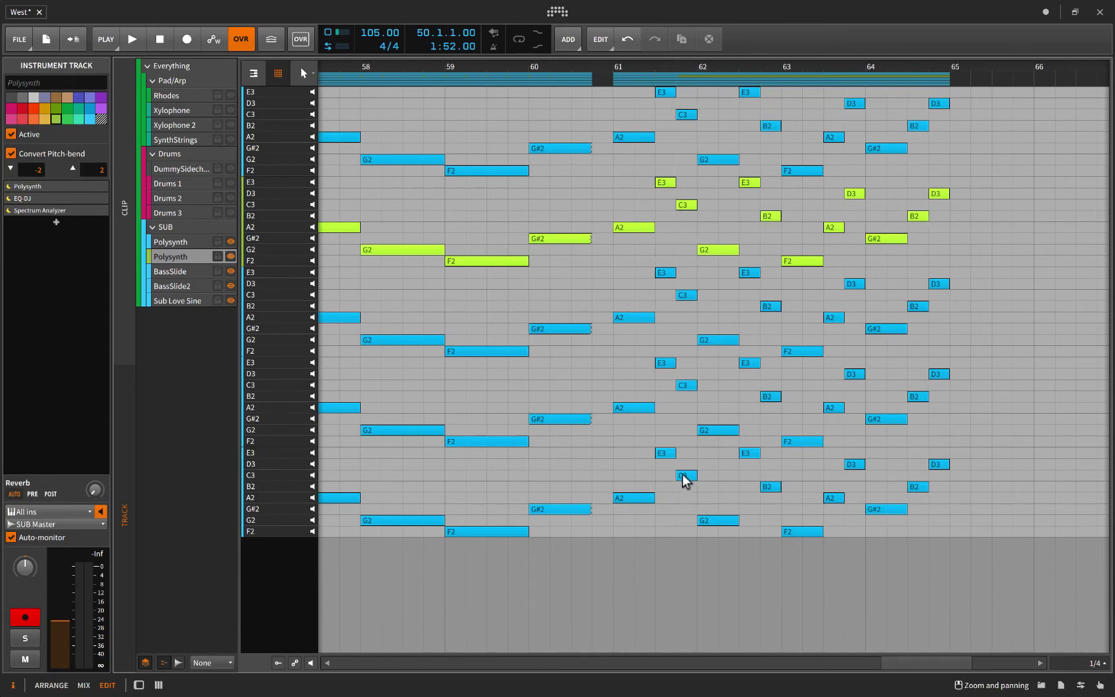
pyautogui.click(88, 120)
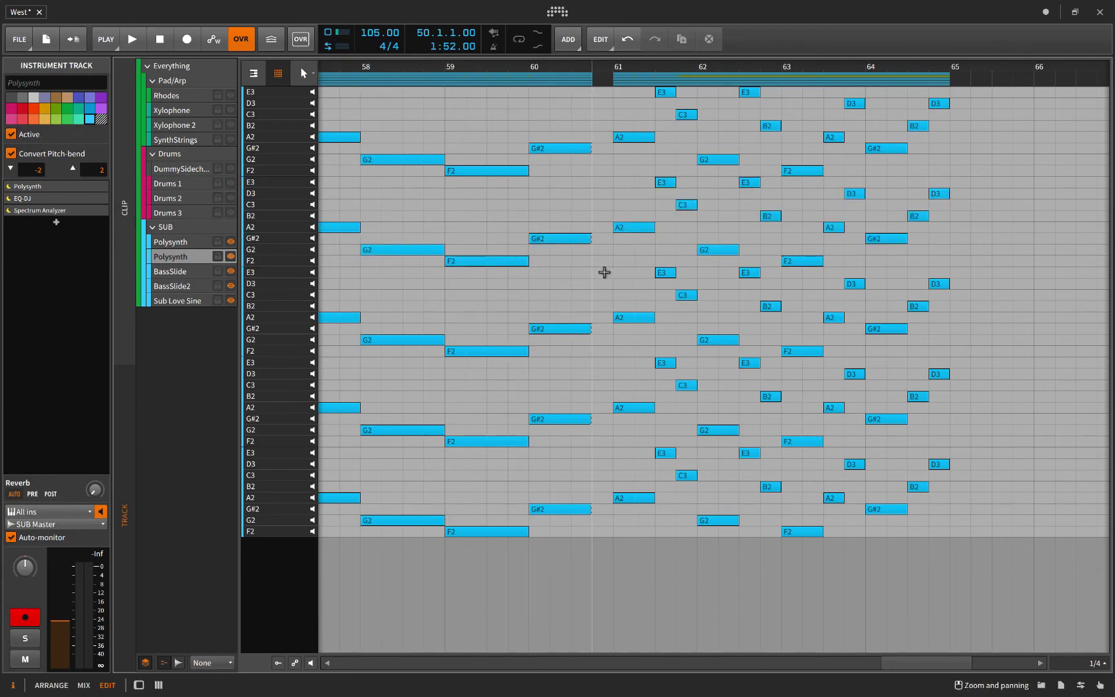
pyautogui.hscroll(-10, 645, 395)
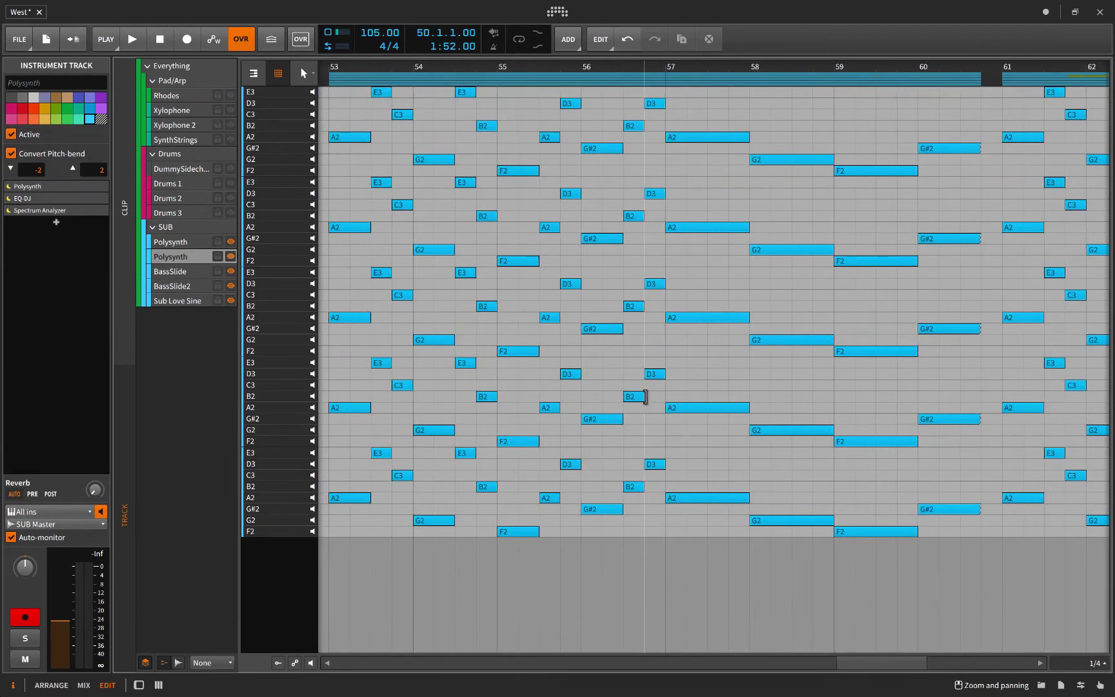
pyautogui.hscroll(-2, 646, 395)
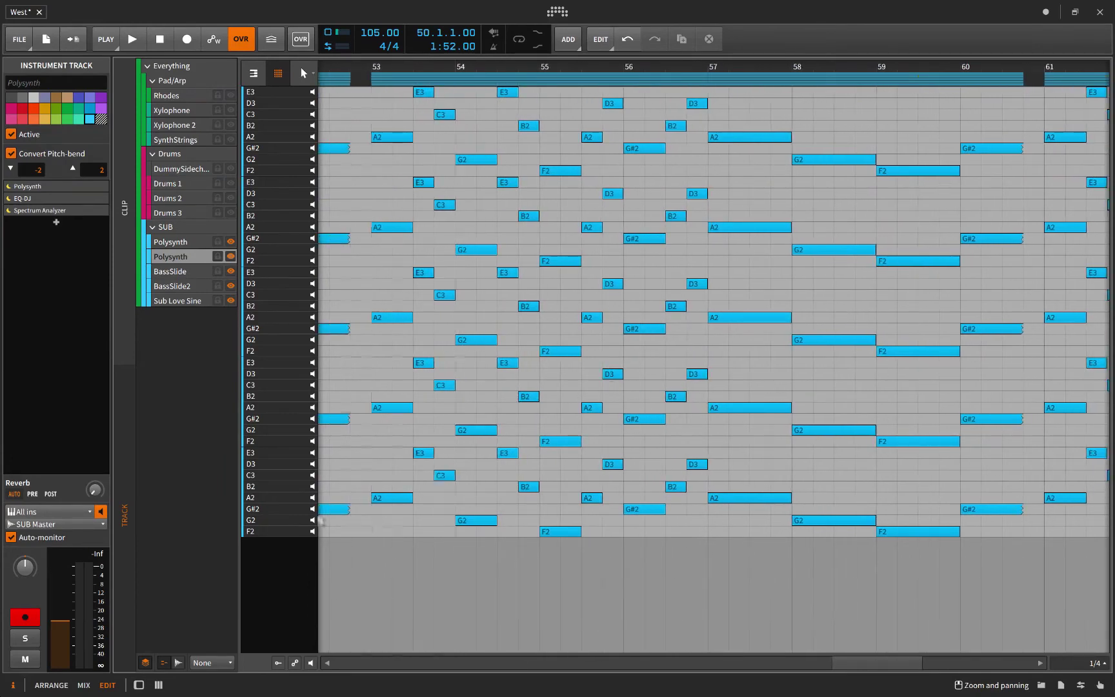
# - Show the velocity lane above the Polysynth Glide expression lane beneath the notes
pyautogui.click(277, 663)
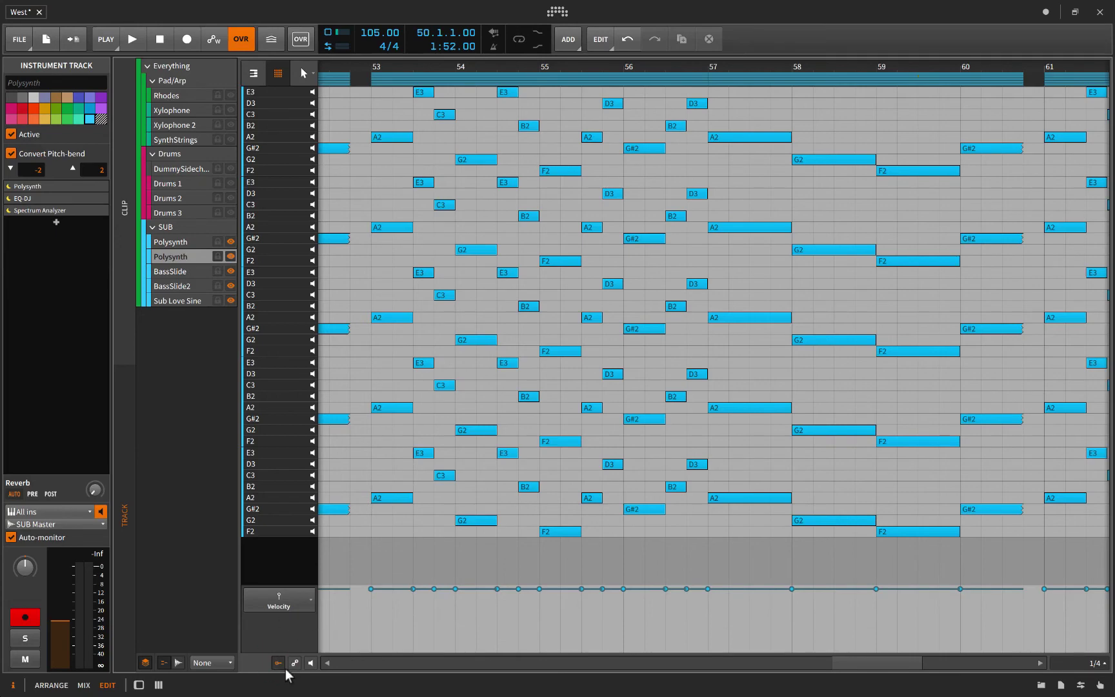
pyautogui.click(277, 664)
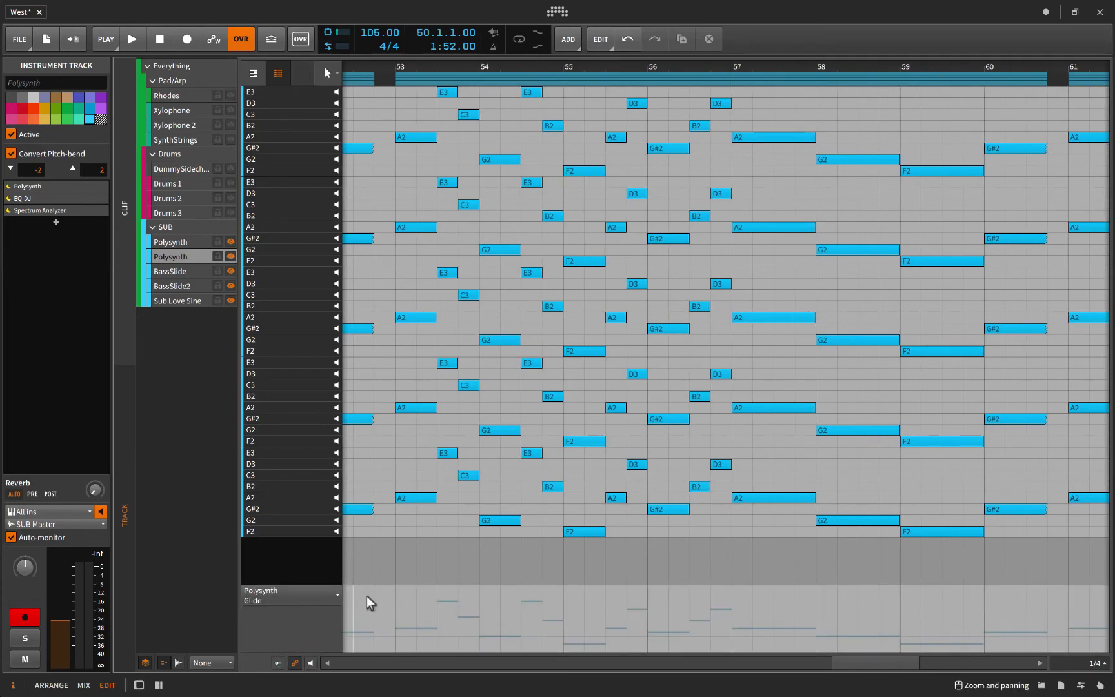
pyautogui.click(321, 595)
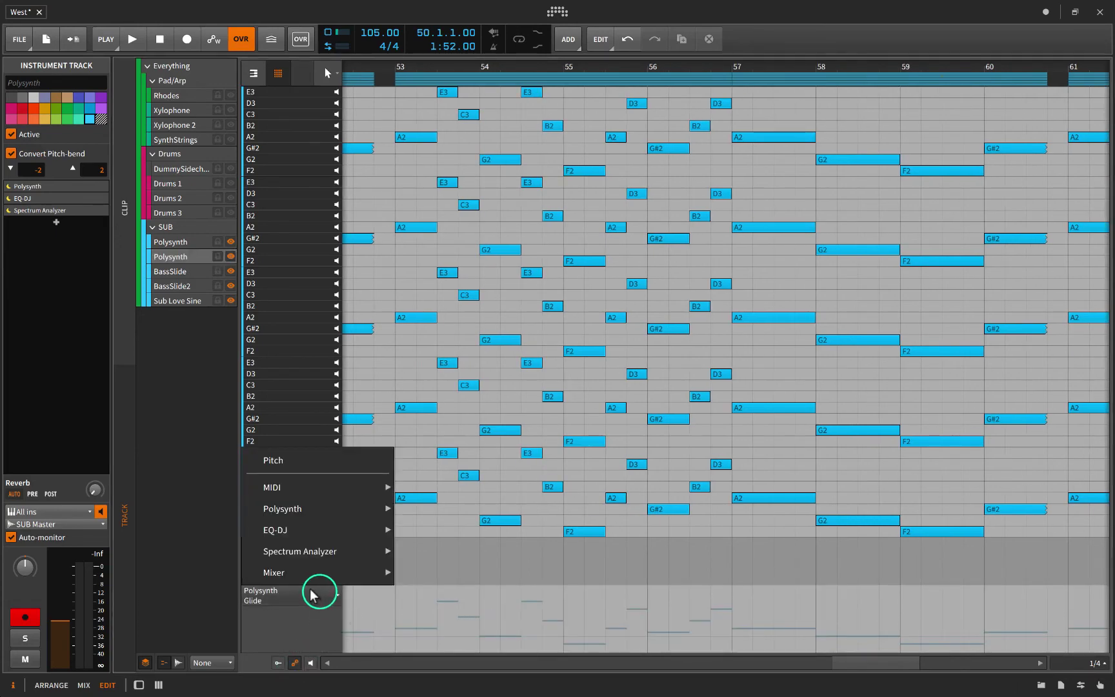
pyautogui.click(271, 620)
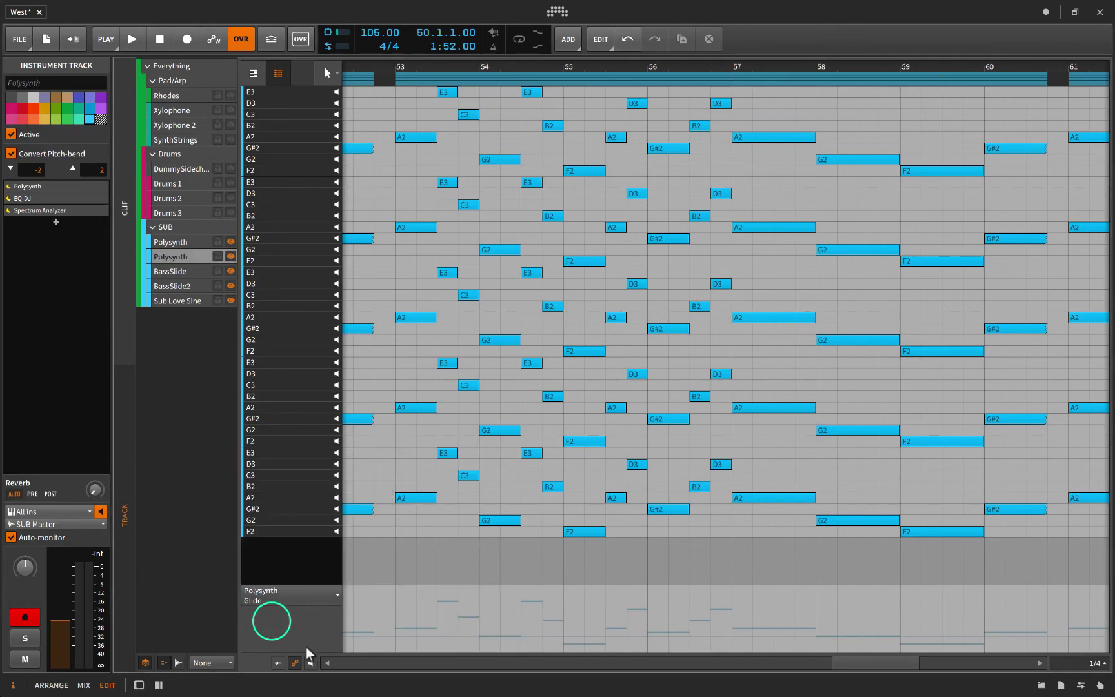
pyautogui.click(277, 664)
# - Set the audio overlay to BassGuitar and switch to the piano keyboard view
pyautogui.click(212, 664)
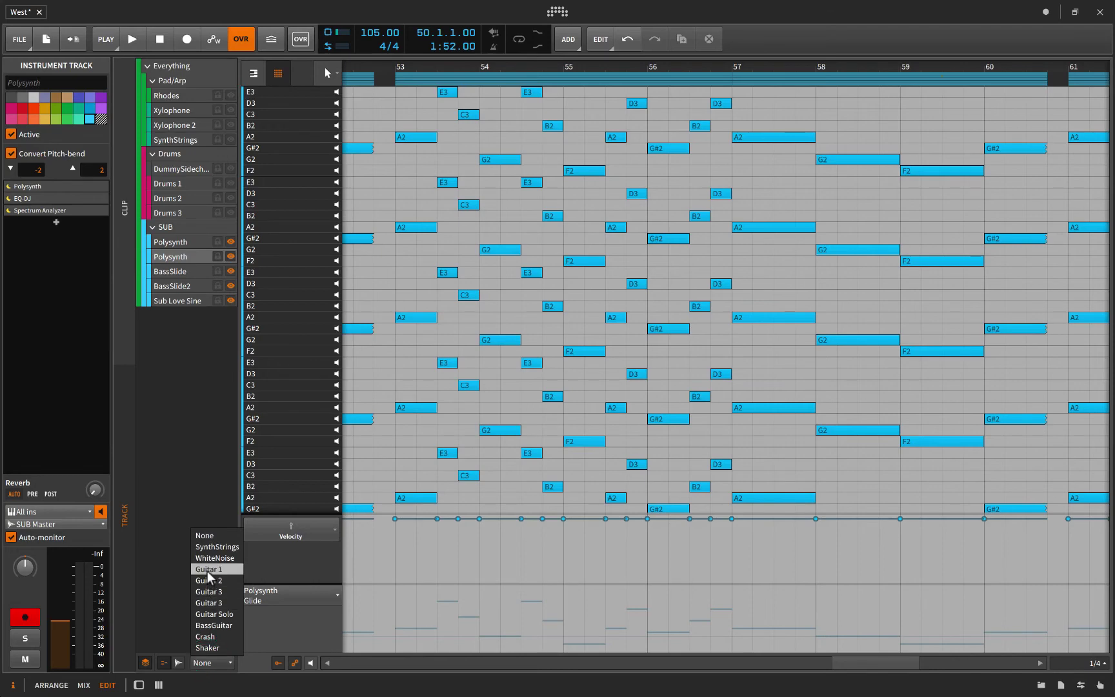
pyautogui.click(213, 626)
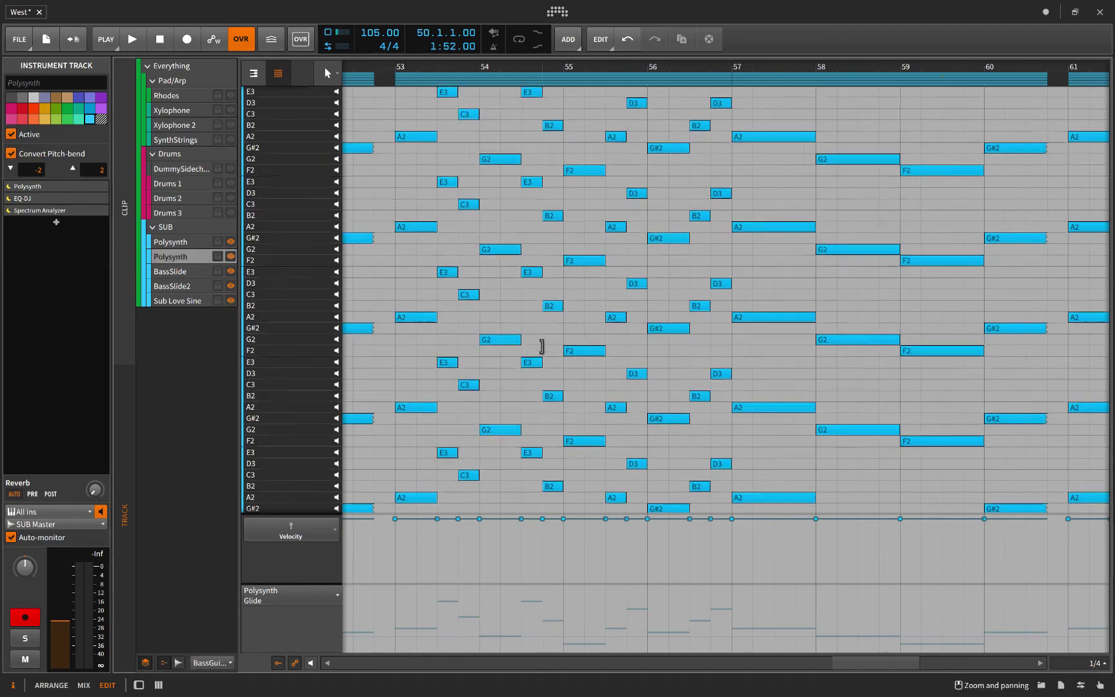
pyautogui.click(254, 74)
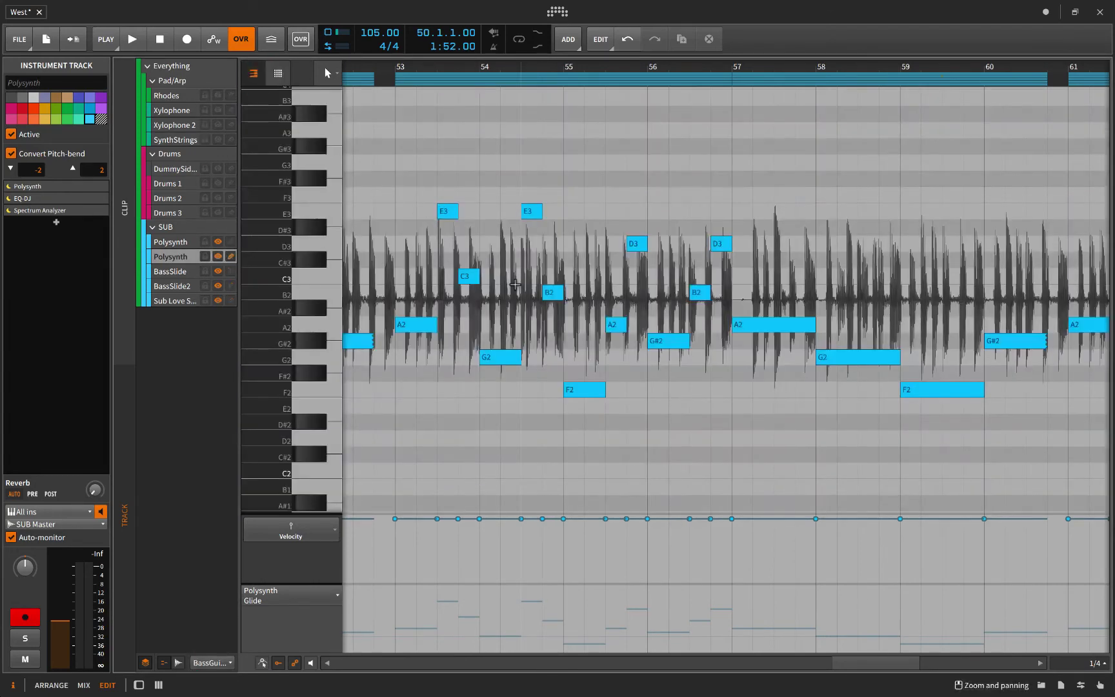
pyautogui.scroll(-5, 515, 285)
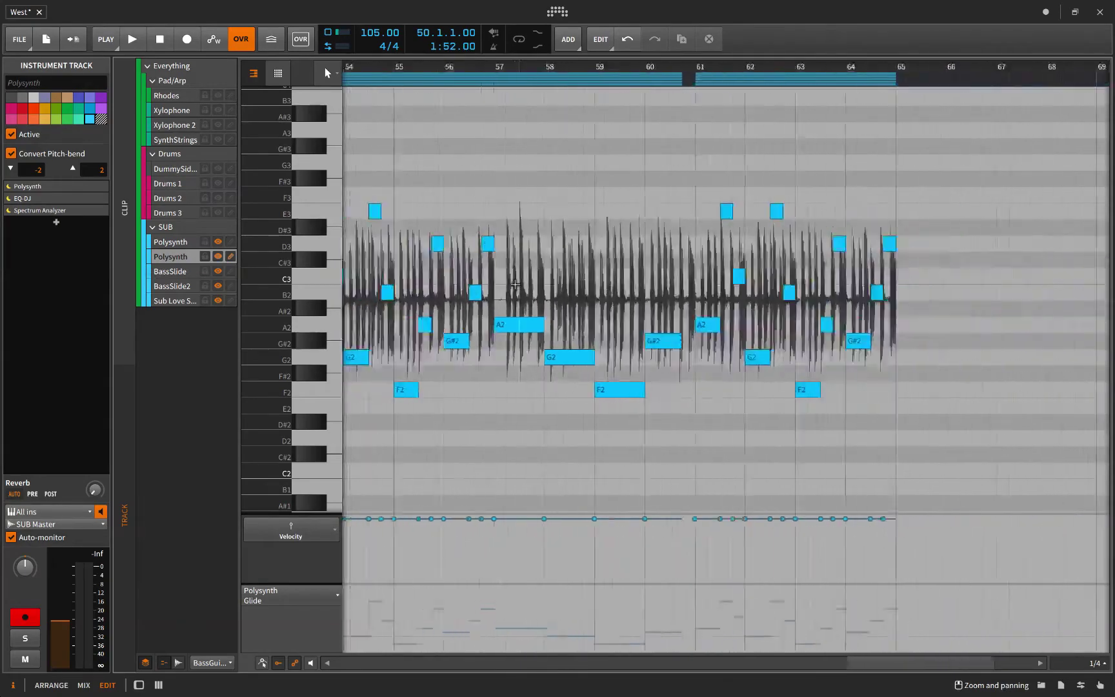
pyautogui.scroll(-3, 516, 286)
pyautogui.scroll(-4, 514, 285)
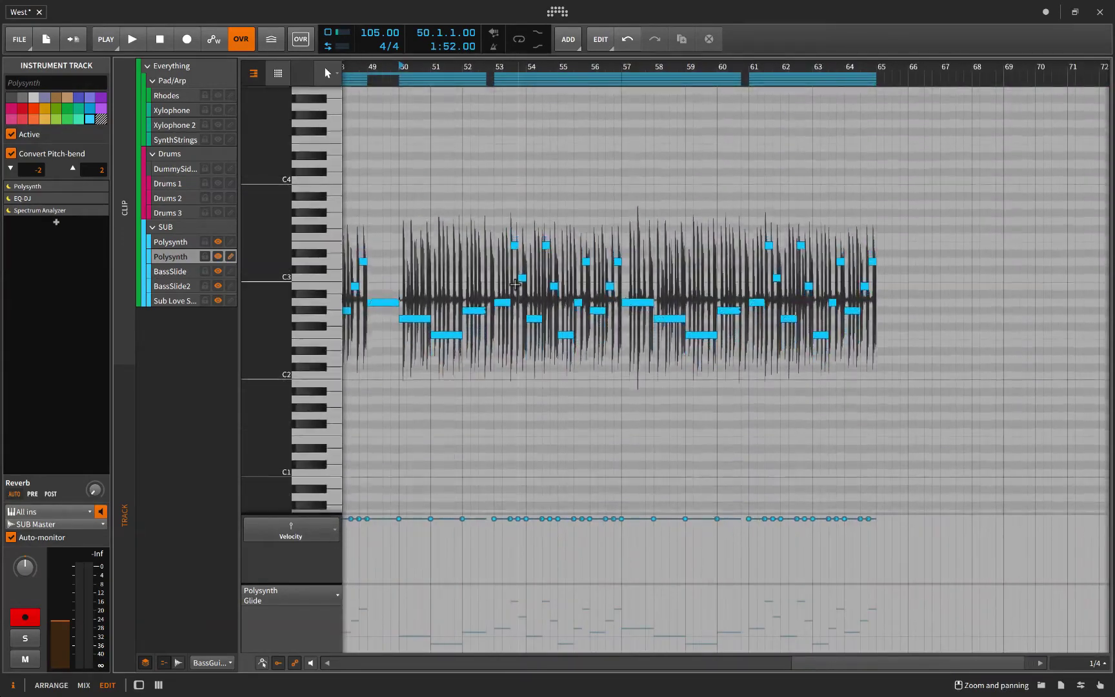
pyautogui.scroll(-2, 515, 285)
pyautogui.scroll(4, 515, 286)
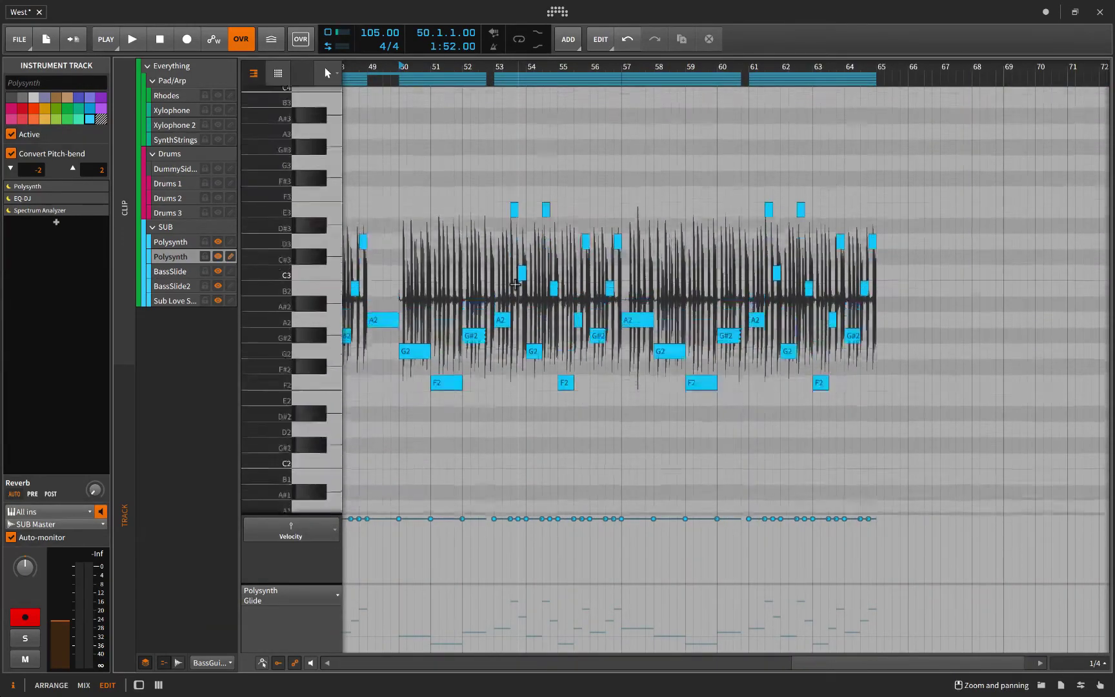
pyautogui.scroll(-3, 516, 286)
pyautogui.hscroll(2, 515, 286)
pyautogui.hscroll(1, 515, 285)
pyautogui.scroll(2, 515, 285)
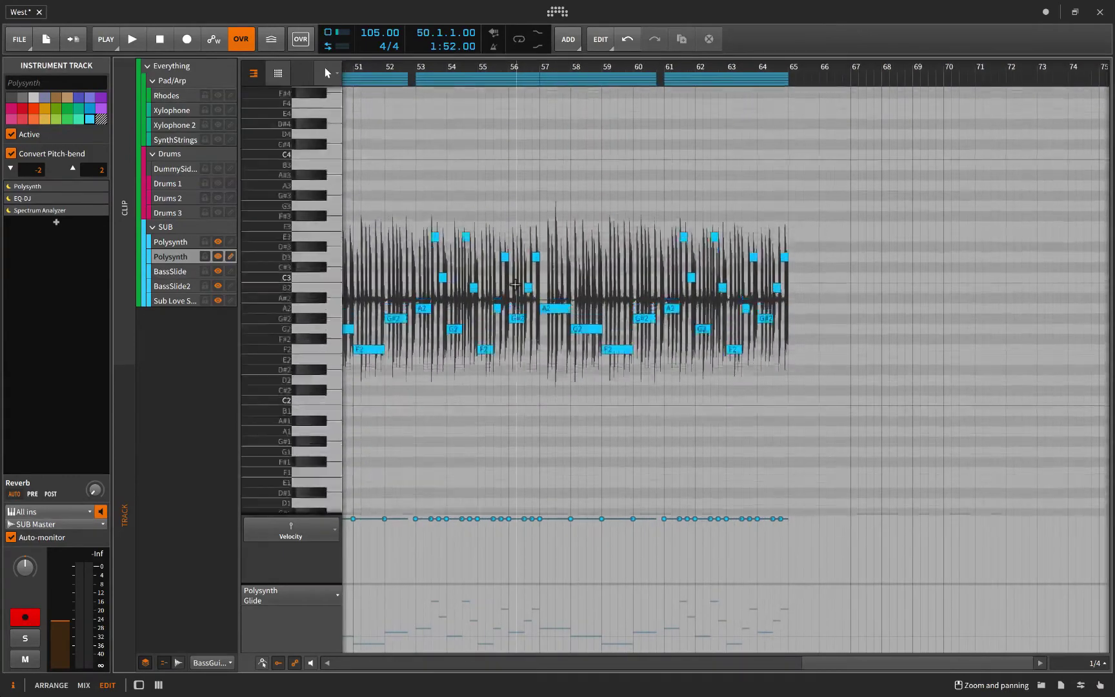
pyautogui.scroll(1, 515, 285)
pyautogui.scroll(-3, 515, 285)
pyautogui.scroll(3, 514, 285)
pyautogui.scroll(-3, 515, 285)
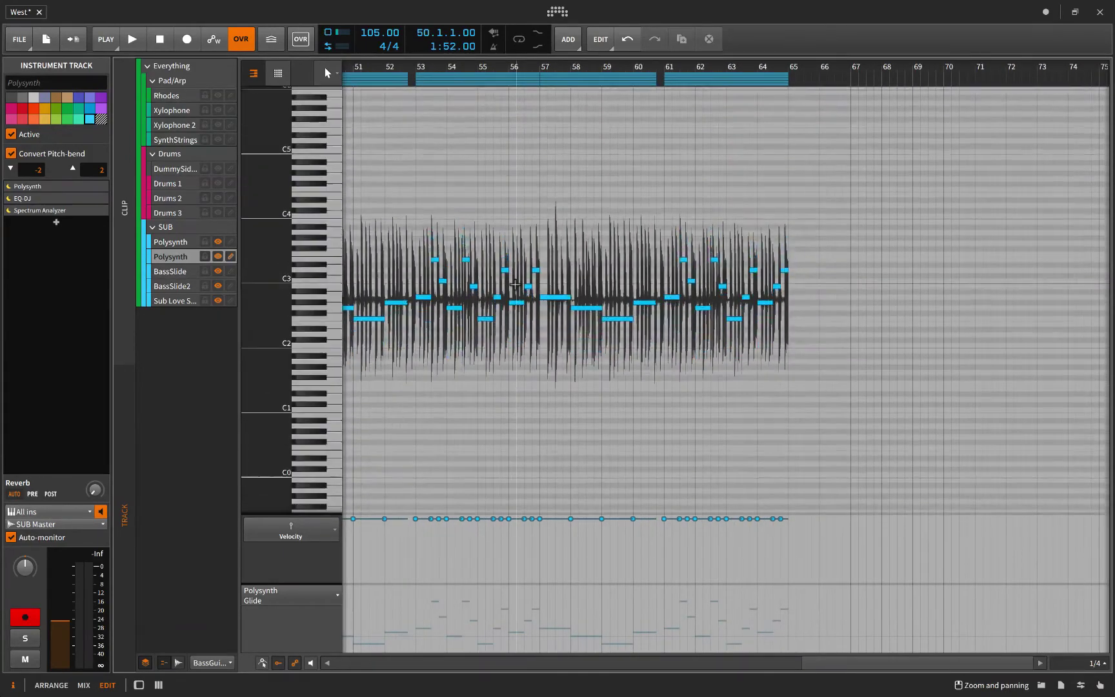
pyautogui.scroll(3, 515, 284)
pyautogui.scroll(-2, 515, 286)
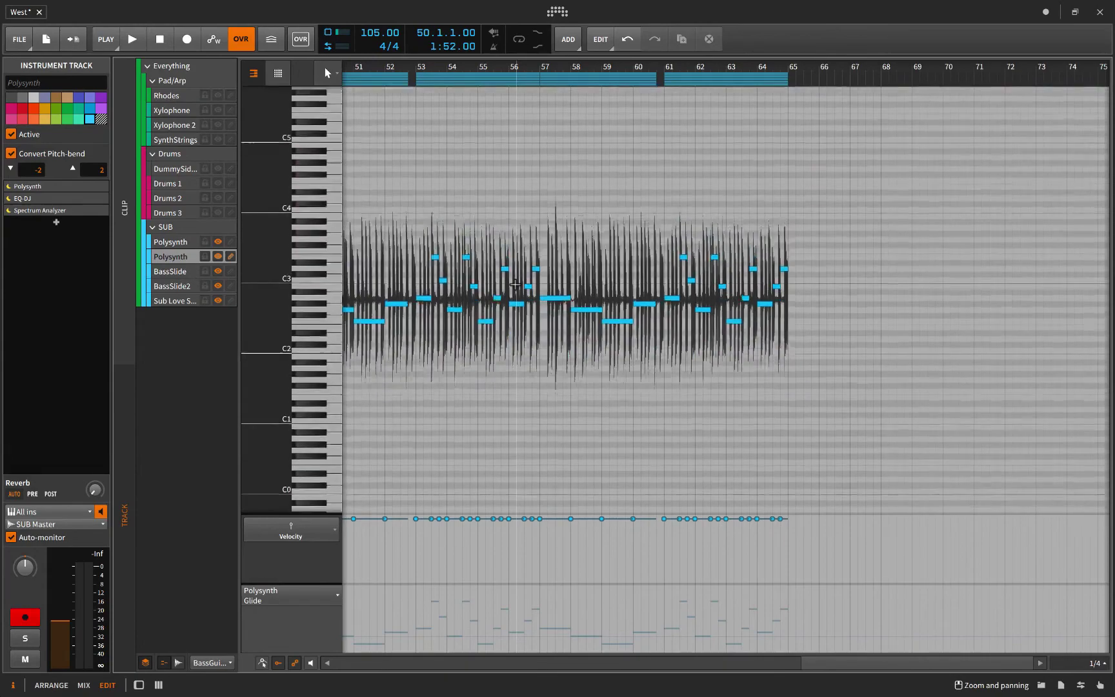
pyautogui.scroll(3, 515, 285)
pyautogui.scroll(-2, 515, 285)
pyautogui.scroll(2, 516, 285)
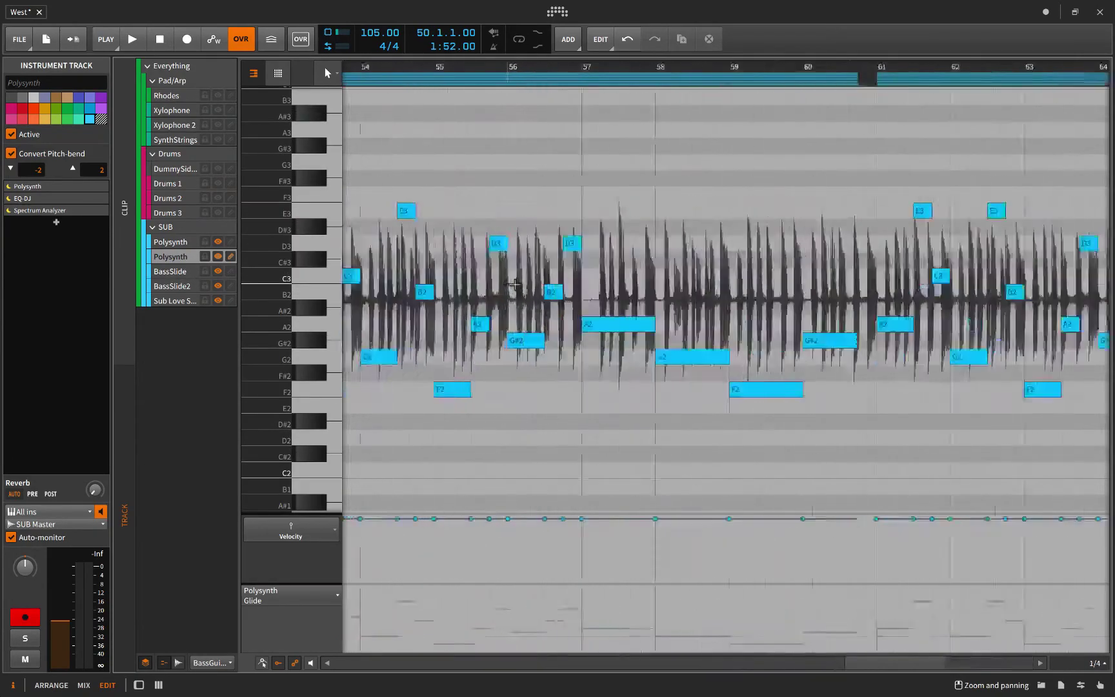
pyautogui.scroll(2, 516, 285)
pyautogui.scroll(1, 515, 285)
pyautogui.scroll(-2, 516, 286)
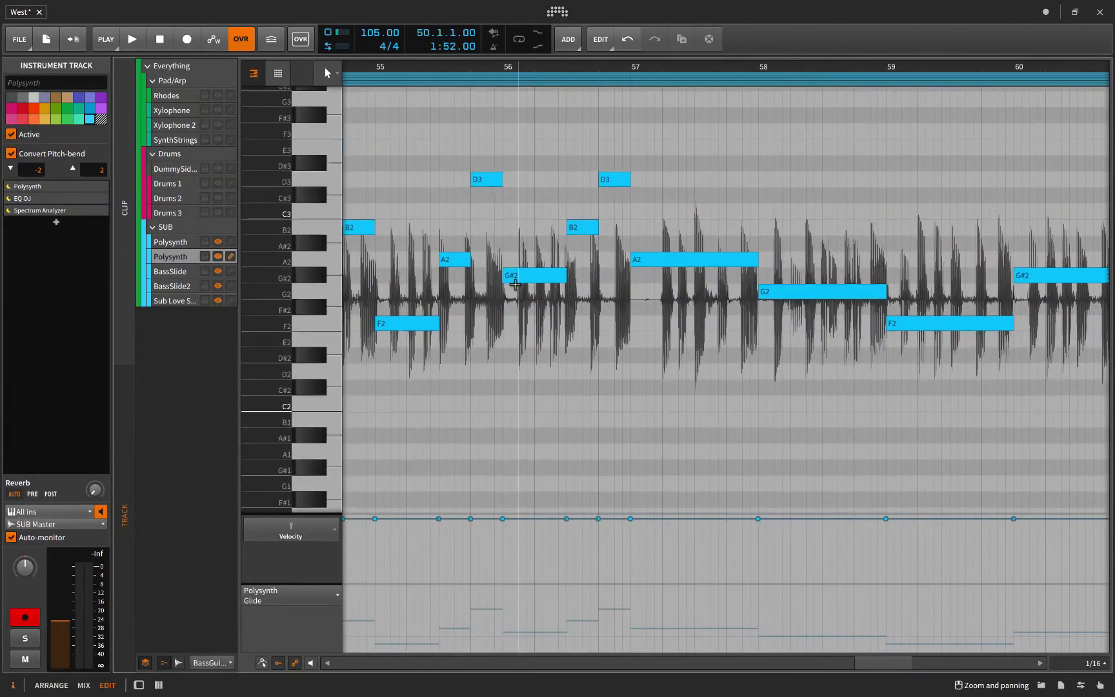
pyautogui.scroll(-1, 515, 285)
pyautogui.scroll(2, 515, 285)
pyautogui.scroll(1, 515, 285)
pyautogui.scroll(-3, 515, 285)
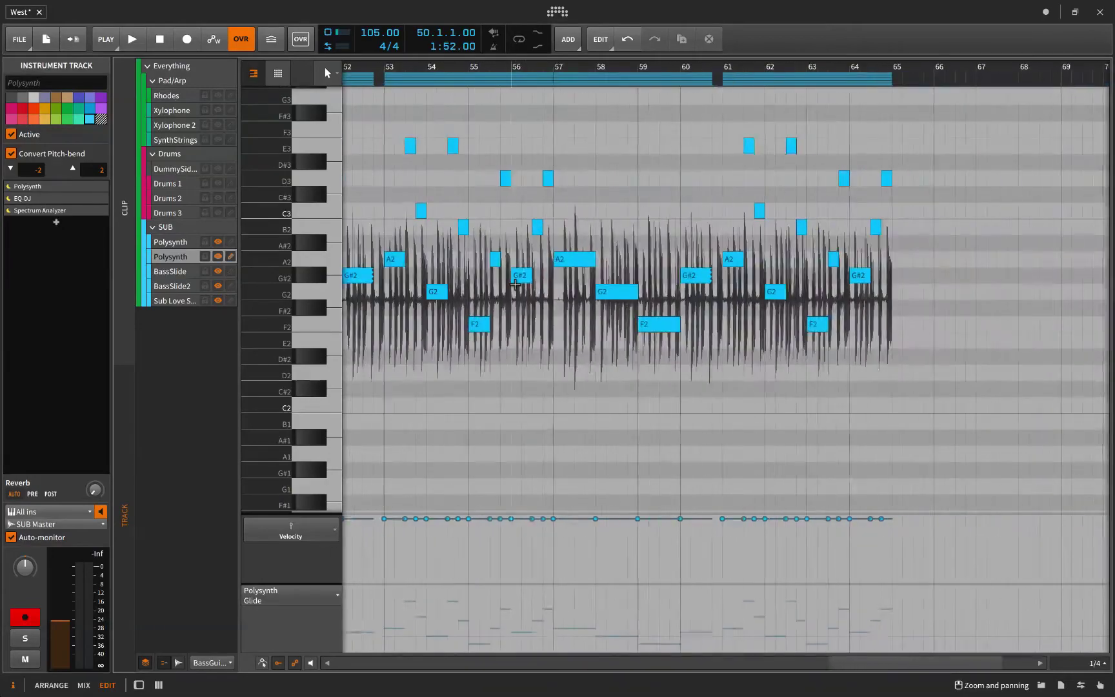
pyautogui.scroll(1, 516, 285)
pyautogui.scroll(1, 515, 284)
pyautogui.hscroll(-1, 515, 285)
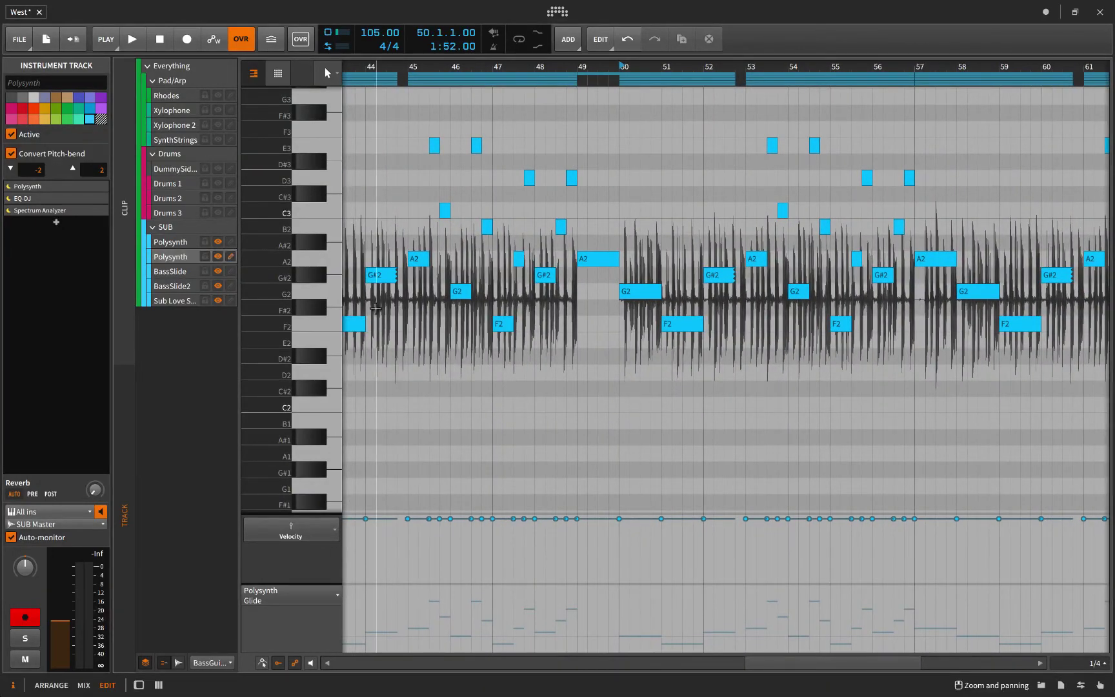
# - Hide the track inspector panel
pyautogui.press('i')
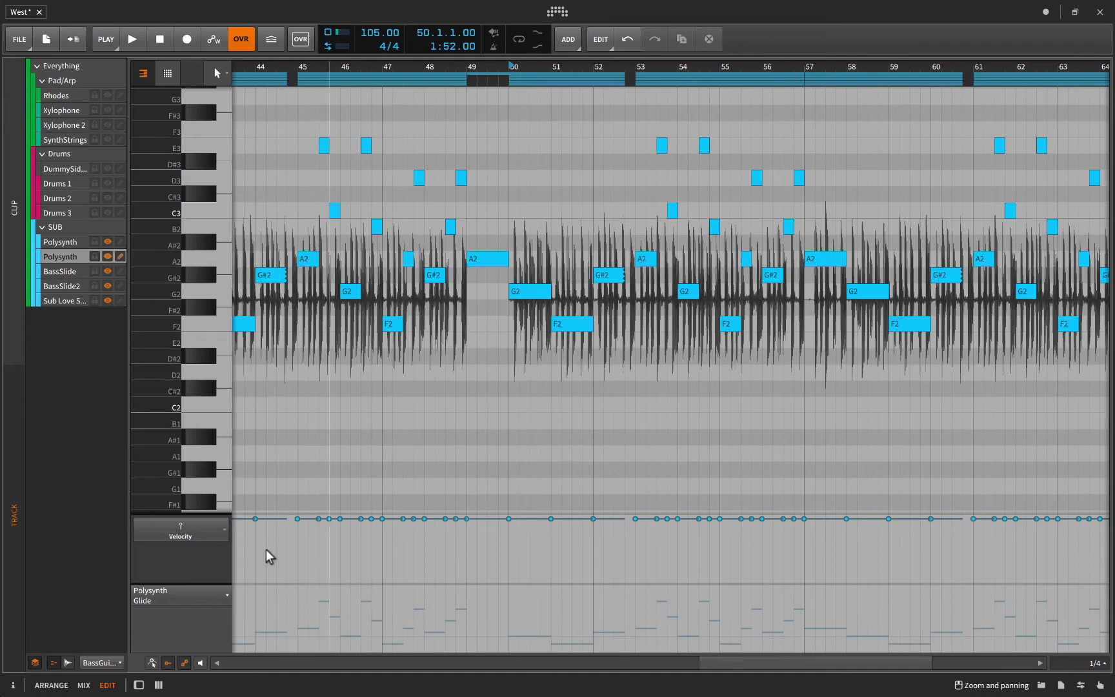
# - Hide the extra lanes, return to Arrange view, and open the bar-57 Xylophone clip in a taller editor
pyautogui.click(35, 663)
pyautogui.hotkey('alt', '1')
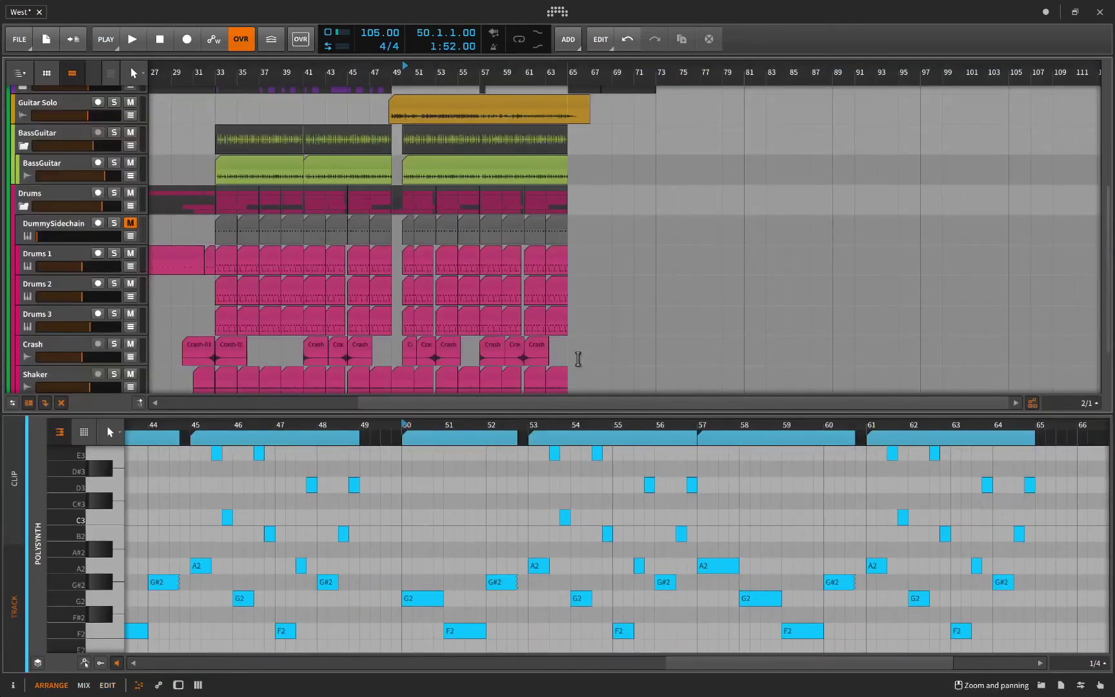
pyautogui.click(532, 315)
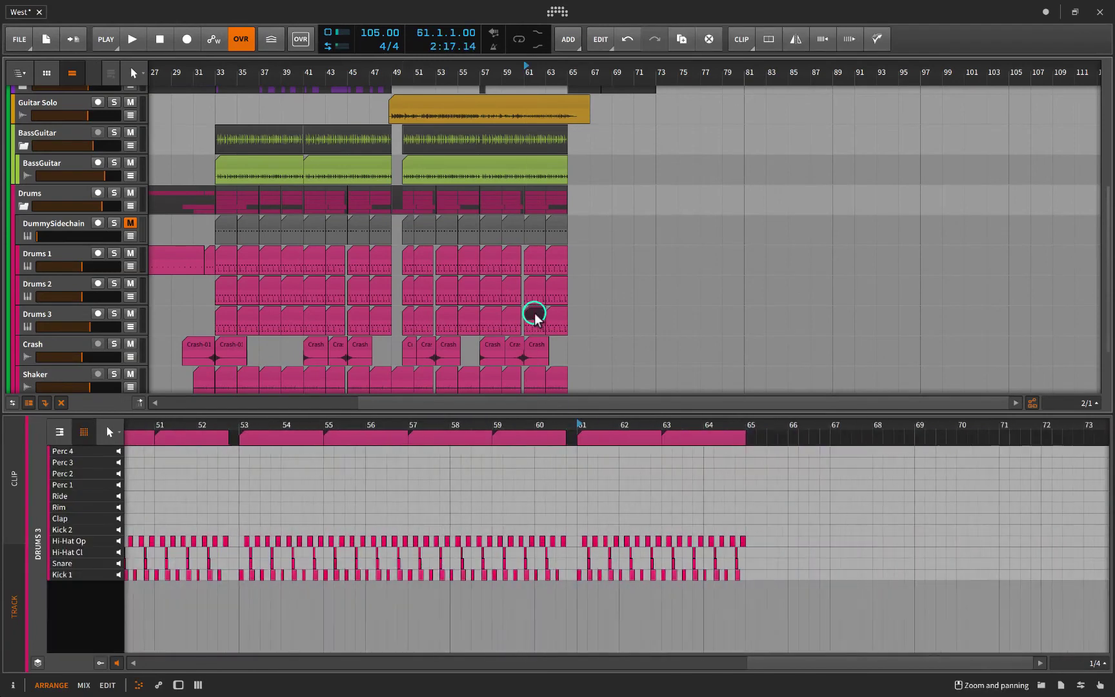
pyautogui.click(534, 283)
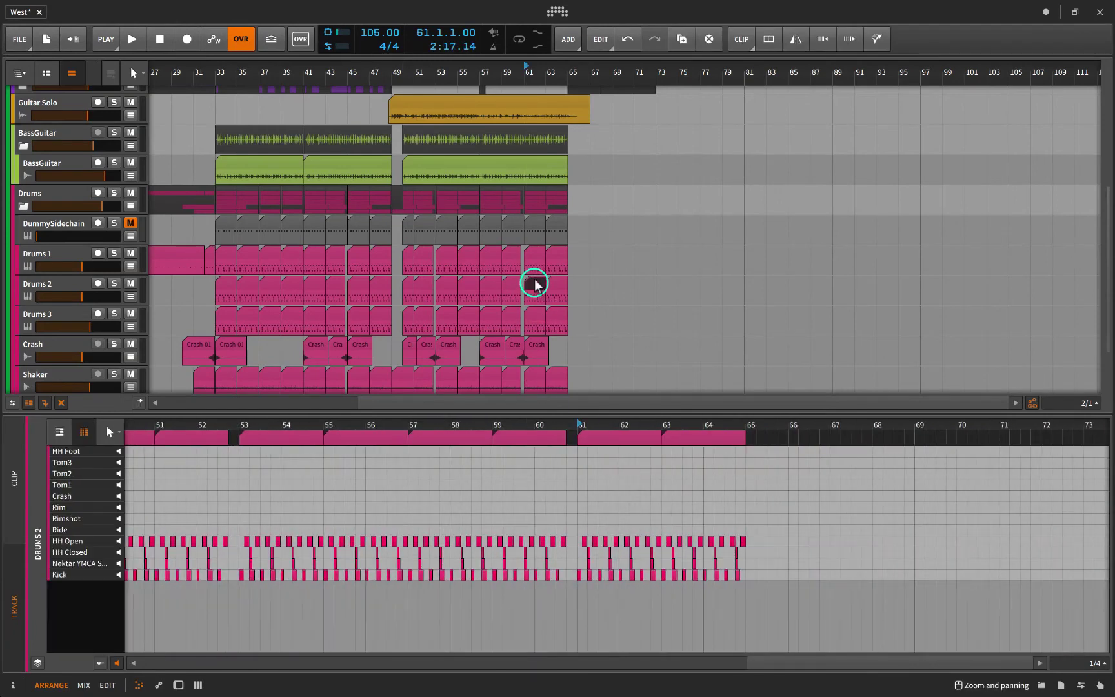
pyautogui.click(526, 162)
pyautogui.scroll(5, 499, 182)
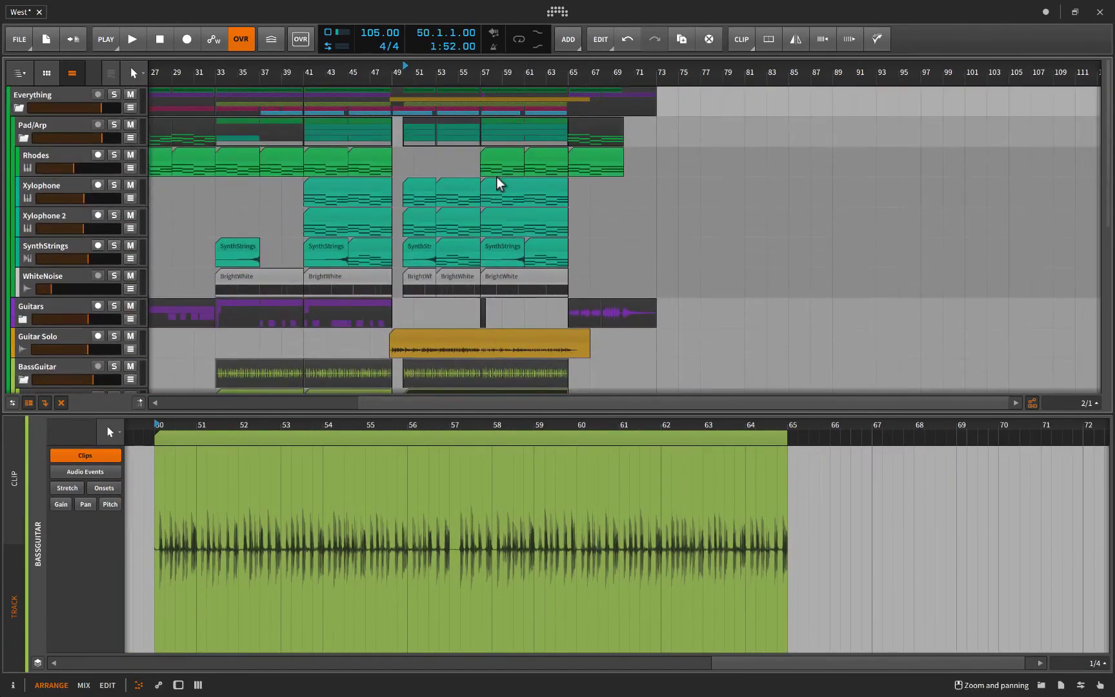
pyautogui.click(499, 183)
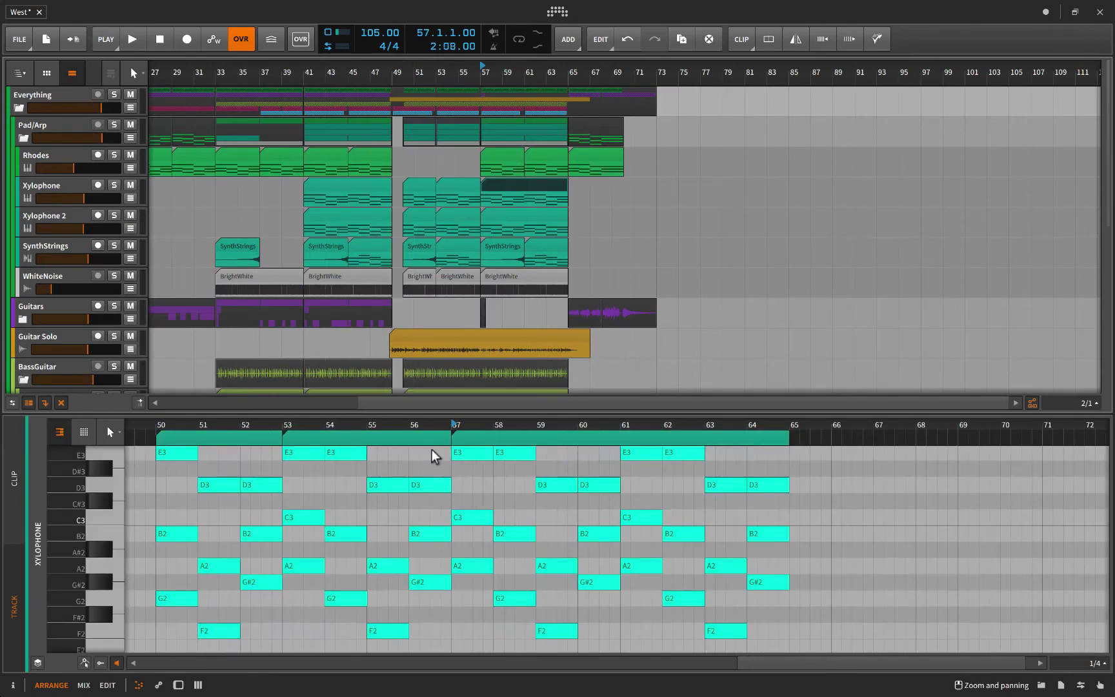
pyautogui.scroll(2, 473, 553)
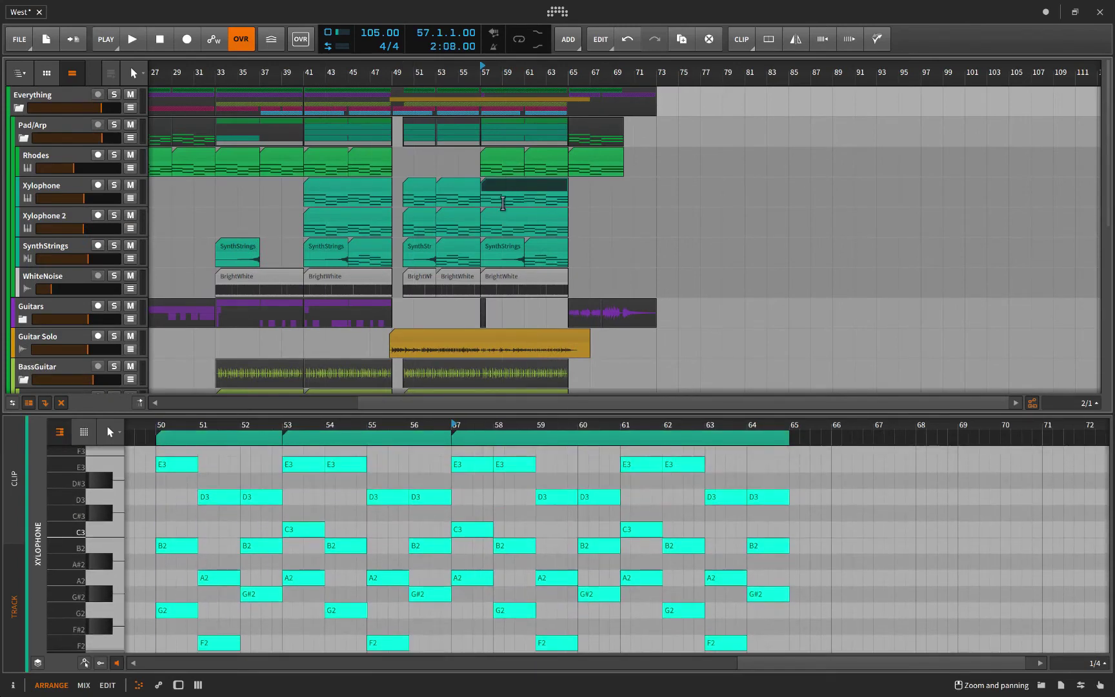
pyautogui.moveTo(488, 412); pyautogui.dragTo(471, 239)
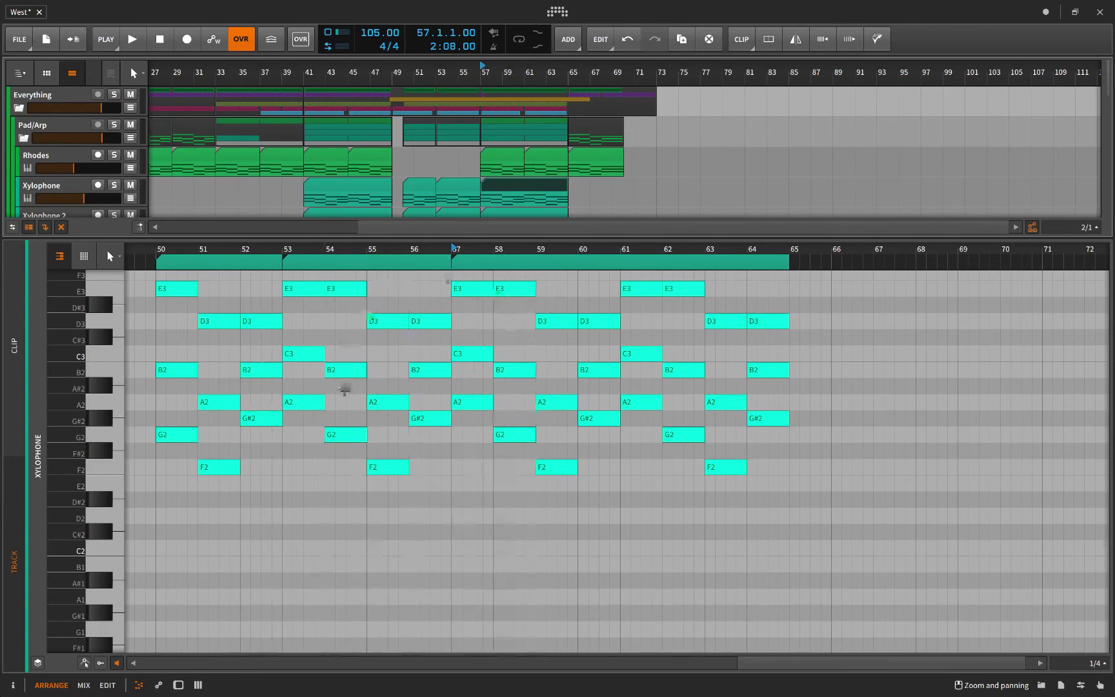
pyautogui.scroll(-5, 410, 136)
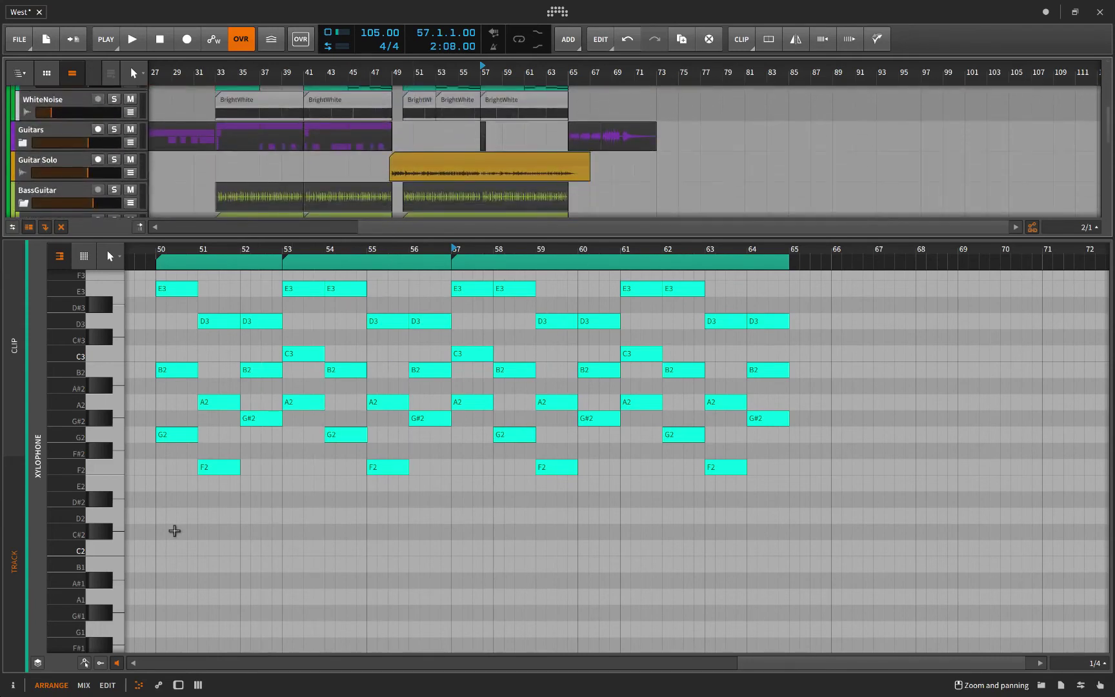
# - Layer several tracks' notes in the lower editor, fold and unfold pitches, and enlarge the arrangement area
pyautogui.click(37, 663)
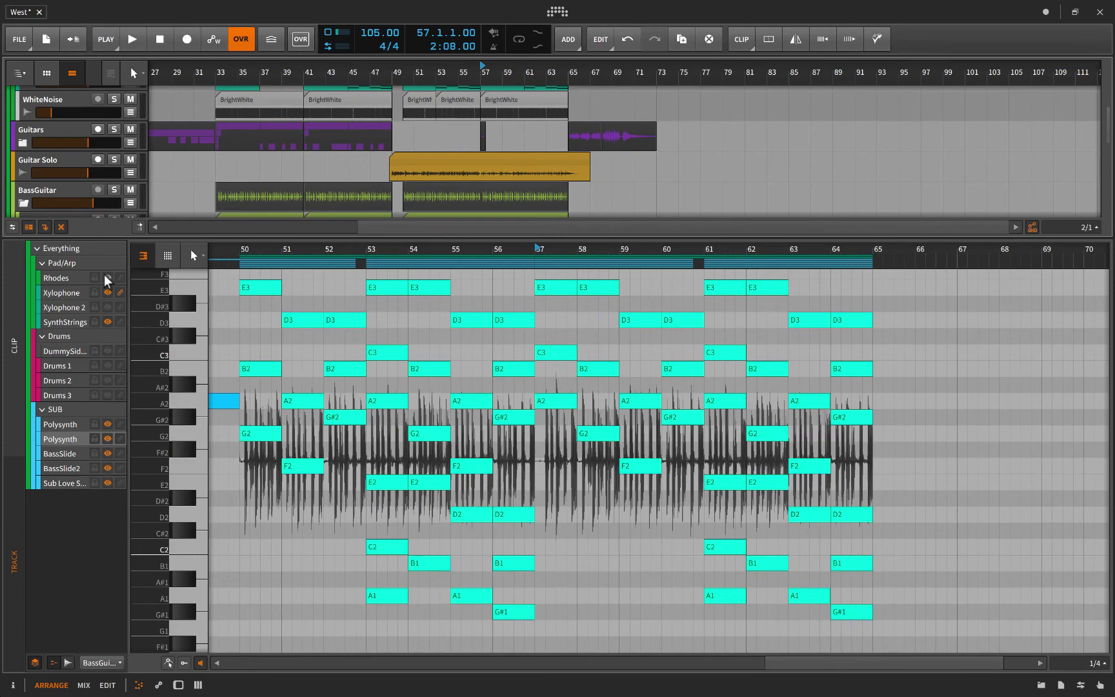
pyautogui.scroll(-5, 406, 568)
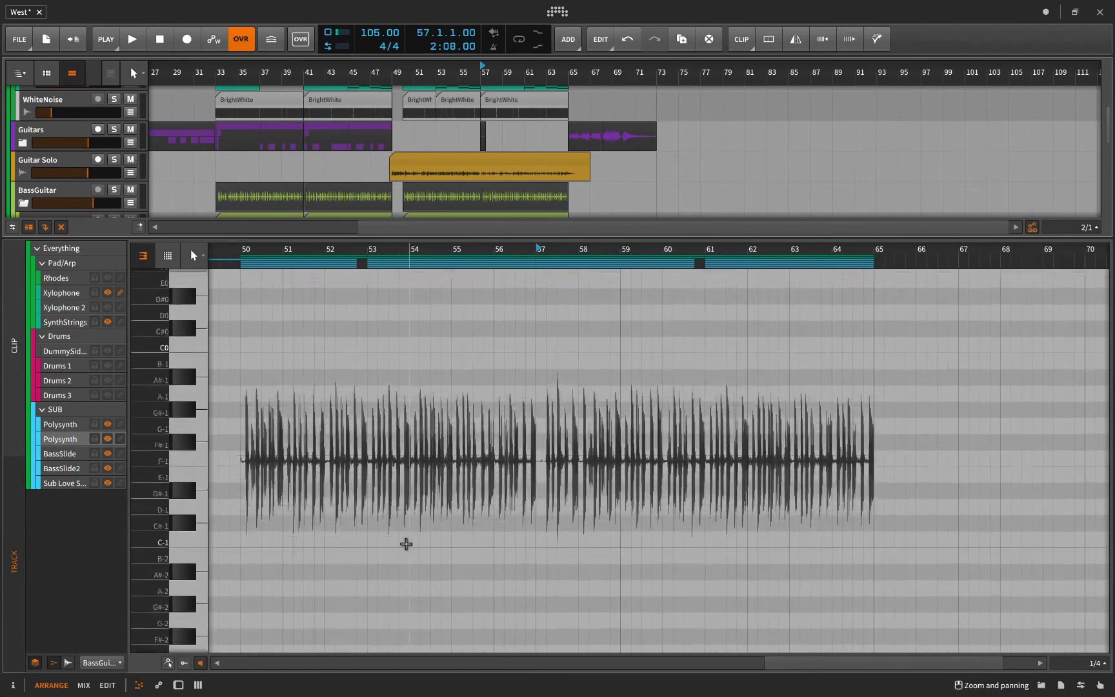
pyautogui.scroll(7, 406, 544)
pyautogui.click(167, 256)
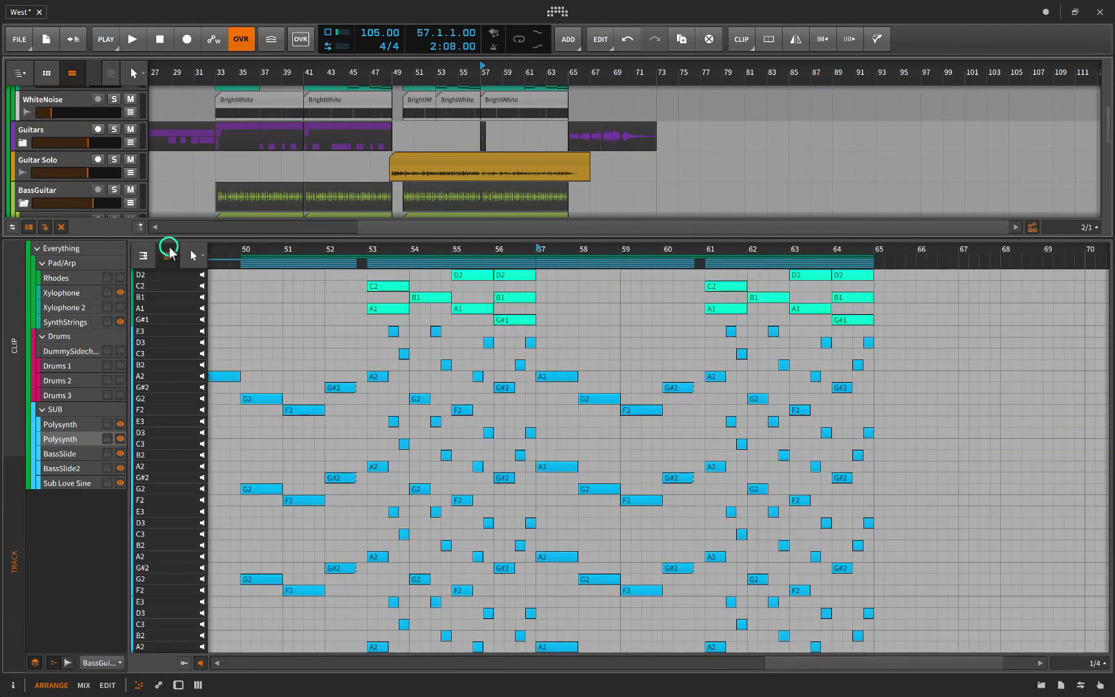
pyautogui.click(146, 253)
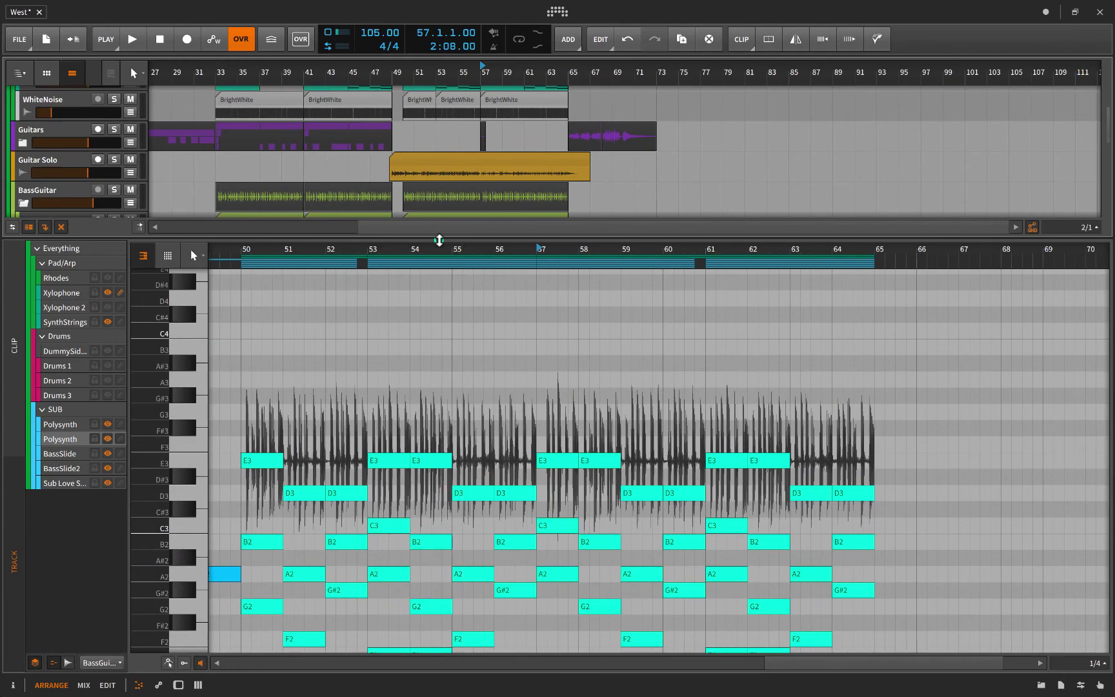
pyautogui.moveTo(441, 238)
pyautogui.mouseDown()
pyautogui.moveTo(433, 150)
pyautogui.moveTo(476, 366)
pyautogui.mouseUp()
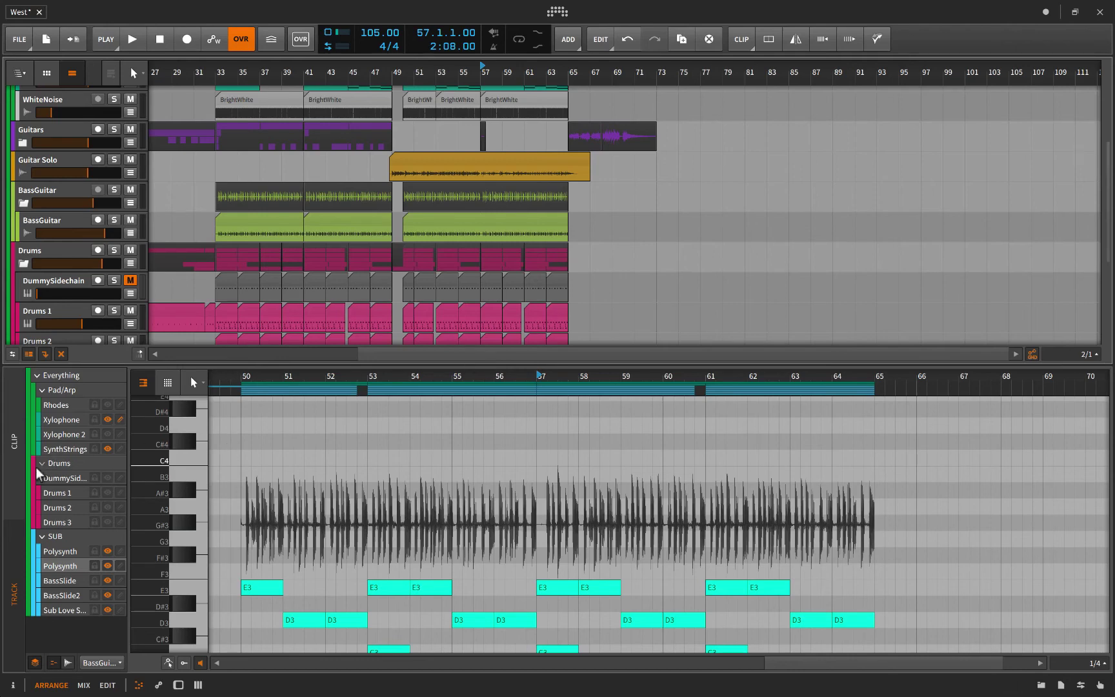
# - Edit the Xylophone #4 clip alone, fold and unfold its pitches, then return to layered view
pyautogui.click(16, 442)
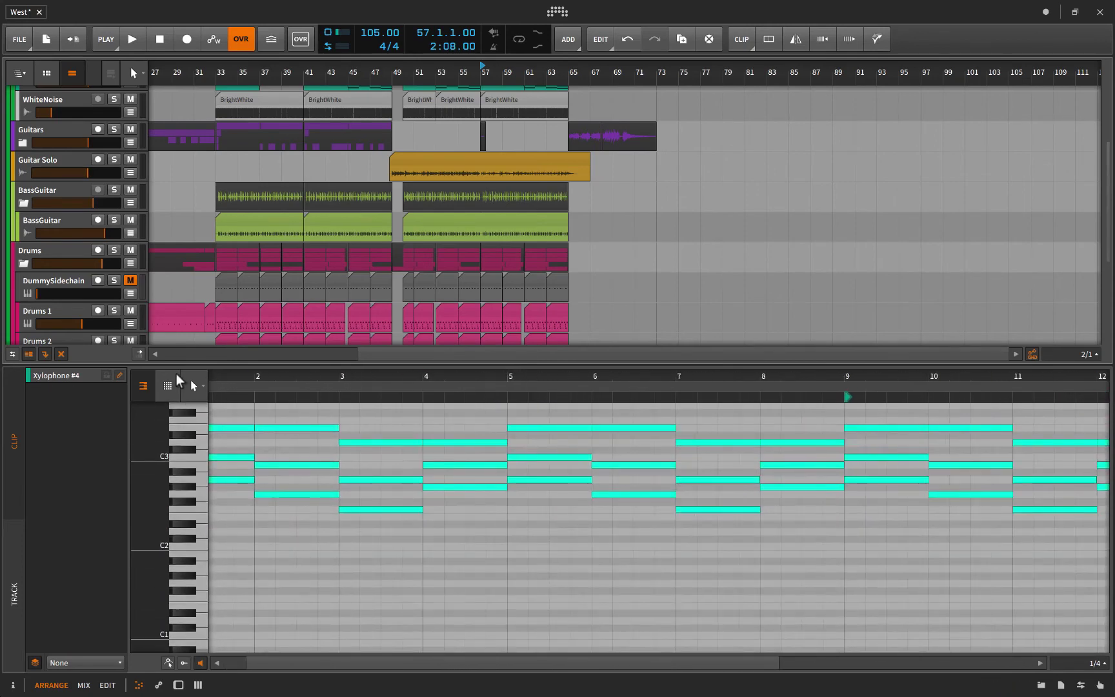
pyautogui.click(167, 385)
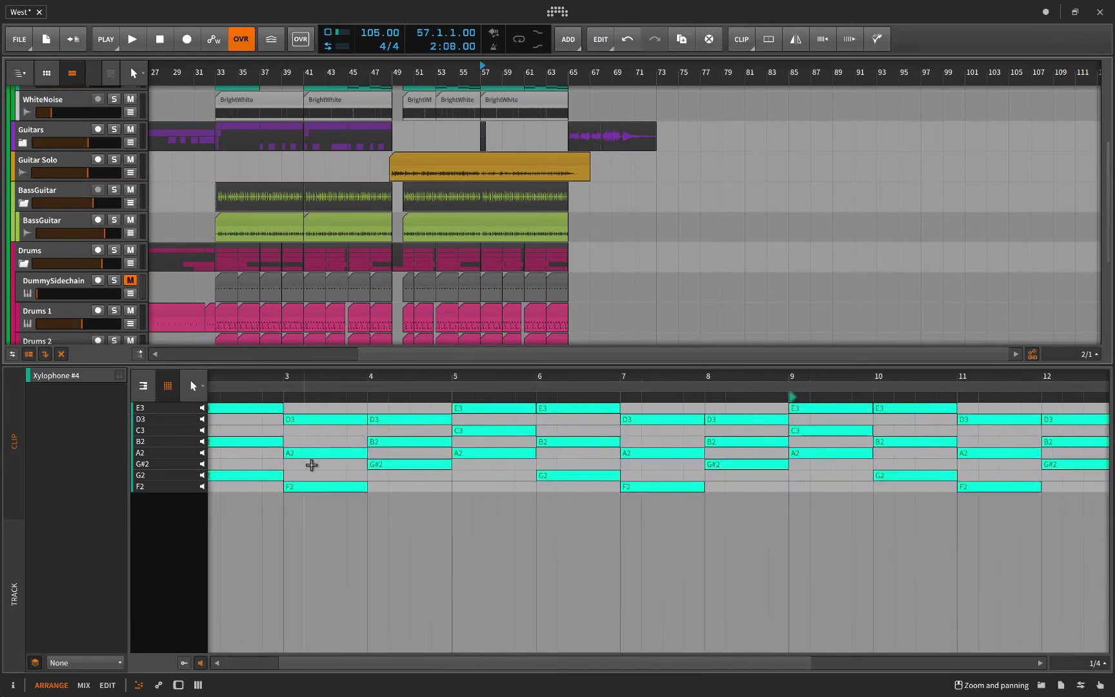
pyautogui.click(146, 386)
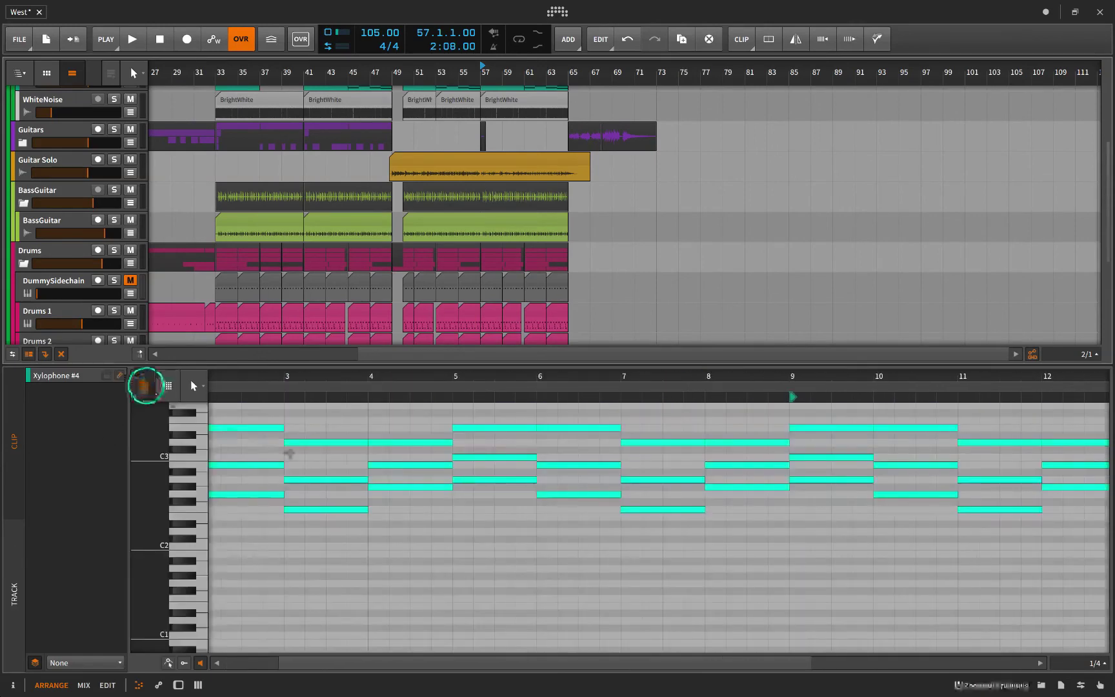
pyautogui.click(12, 567)
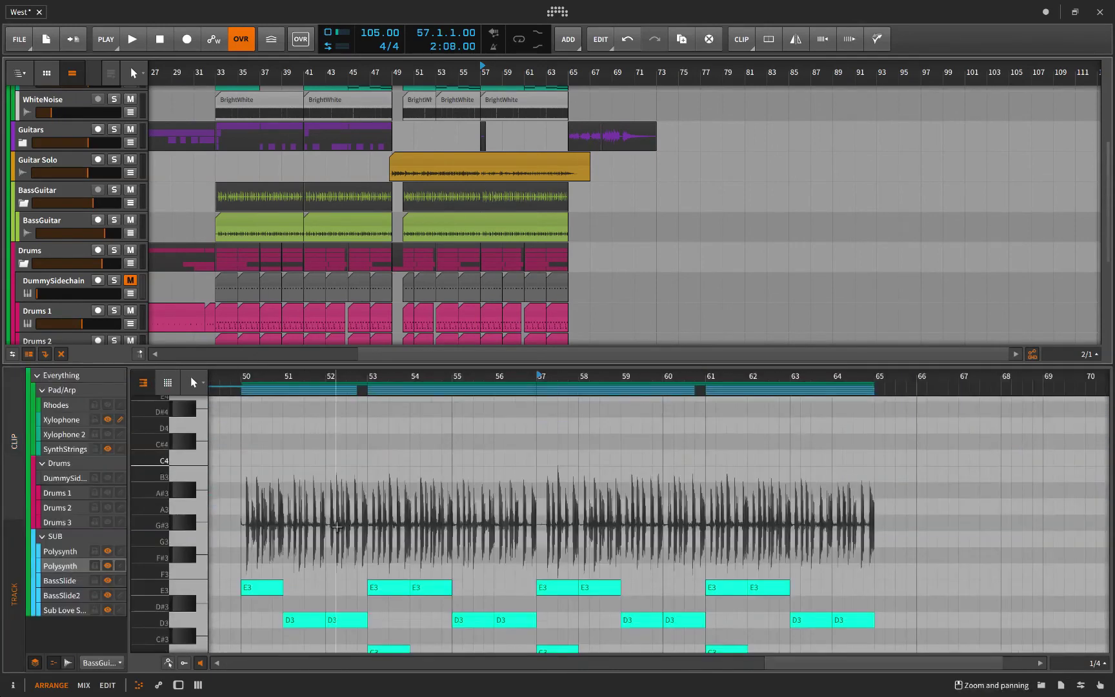
pyautogui.scroll(-5, 286, 531)
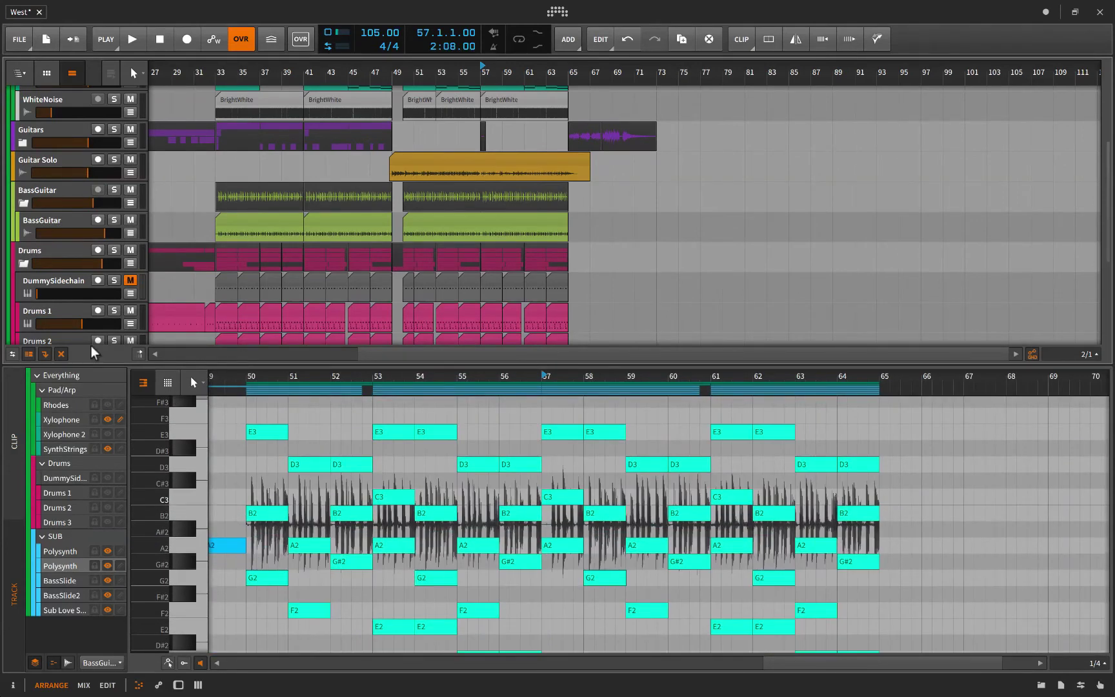
# - Check the Xylophone #4 clip's options, then open the SynthStrings and Guitar Solo clips in the editor
pyautogui.click(12, 408)
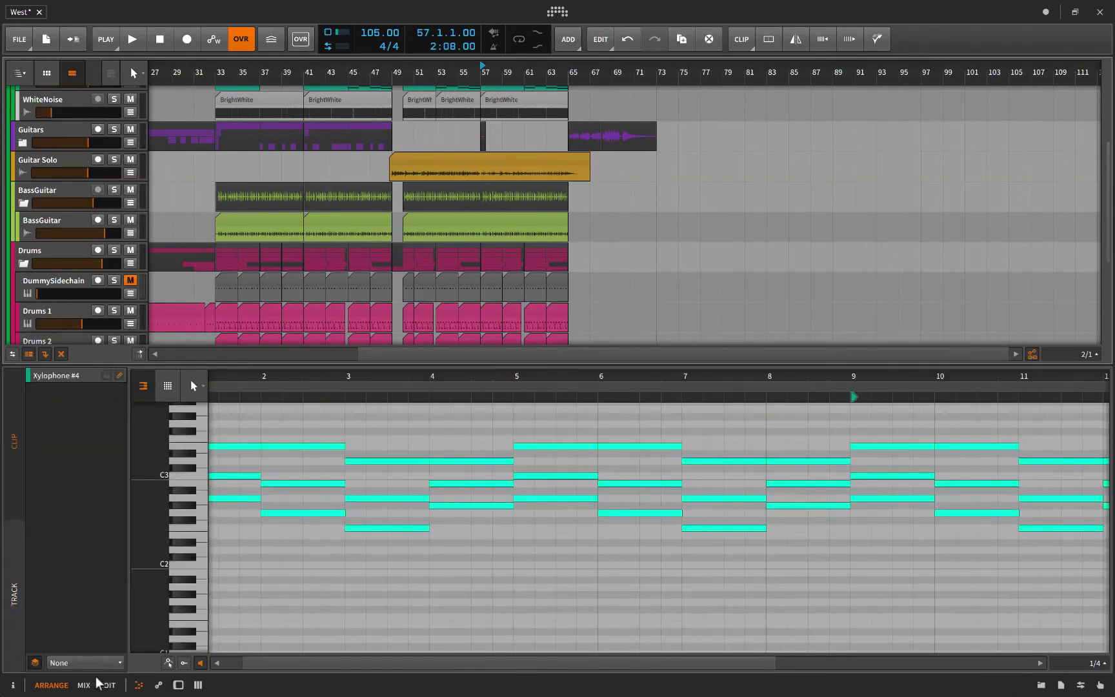
pyautogui.click(105, 662)
pyautogui.click(77, 611)
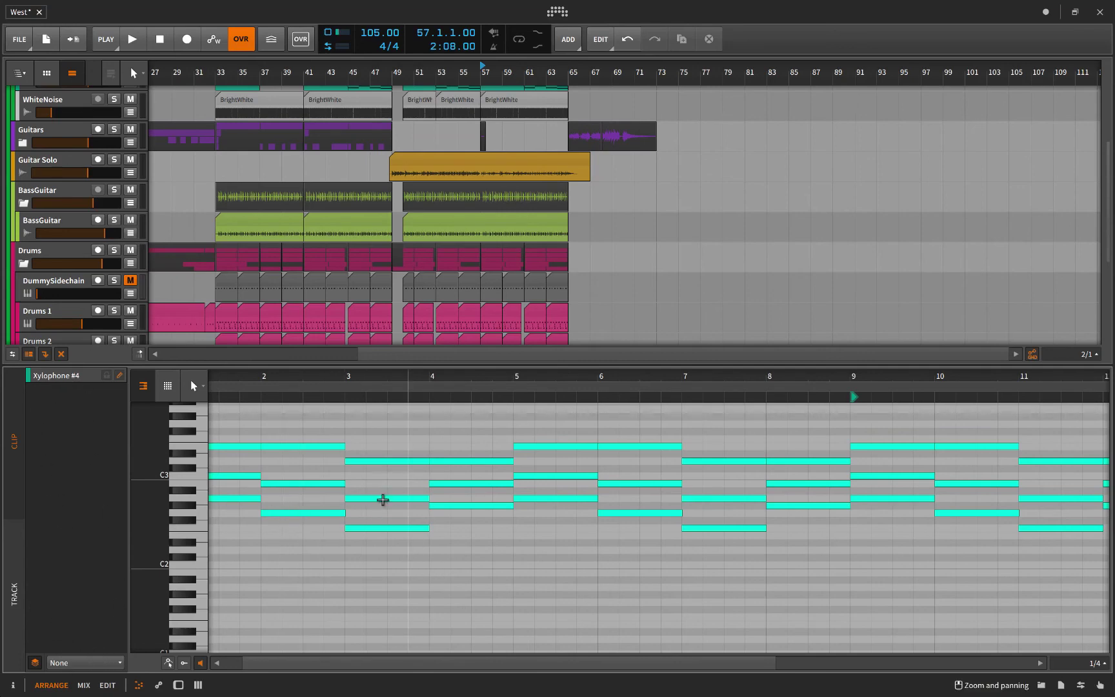
pyautogui.scroll(2, 447, 228)
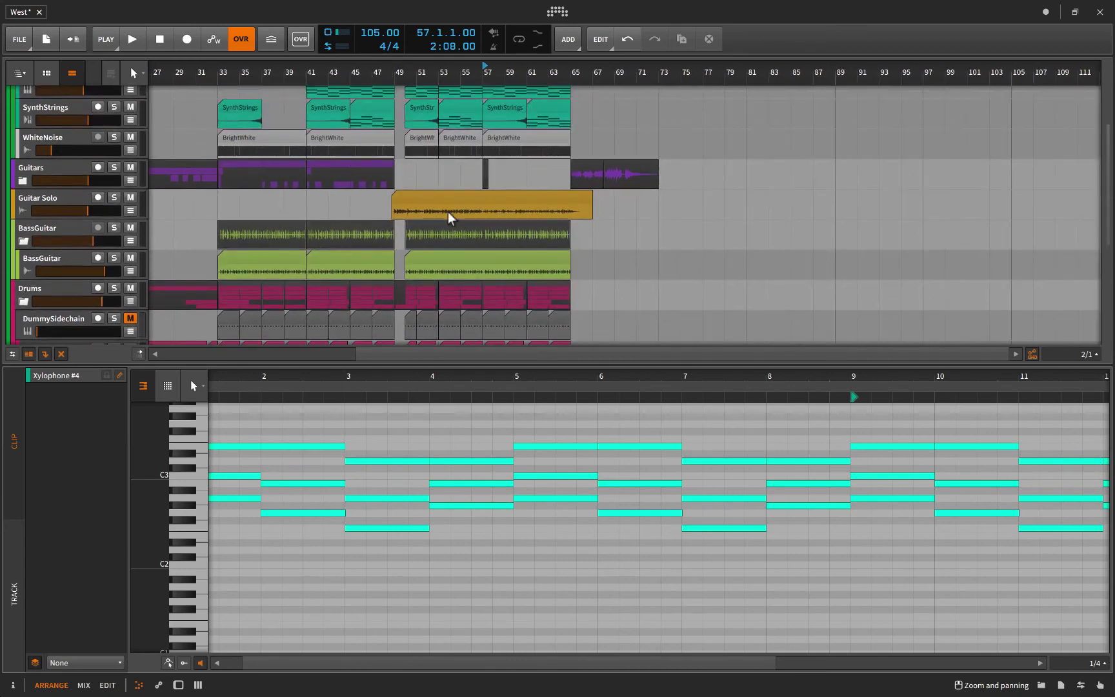
pyautogui.click(457, 113)
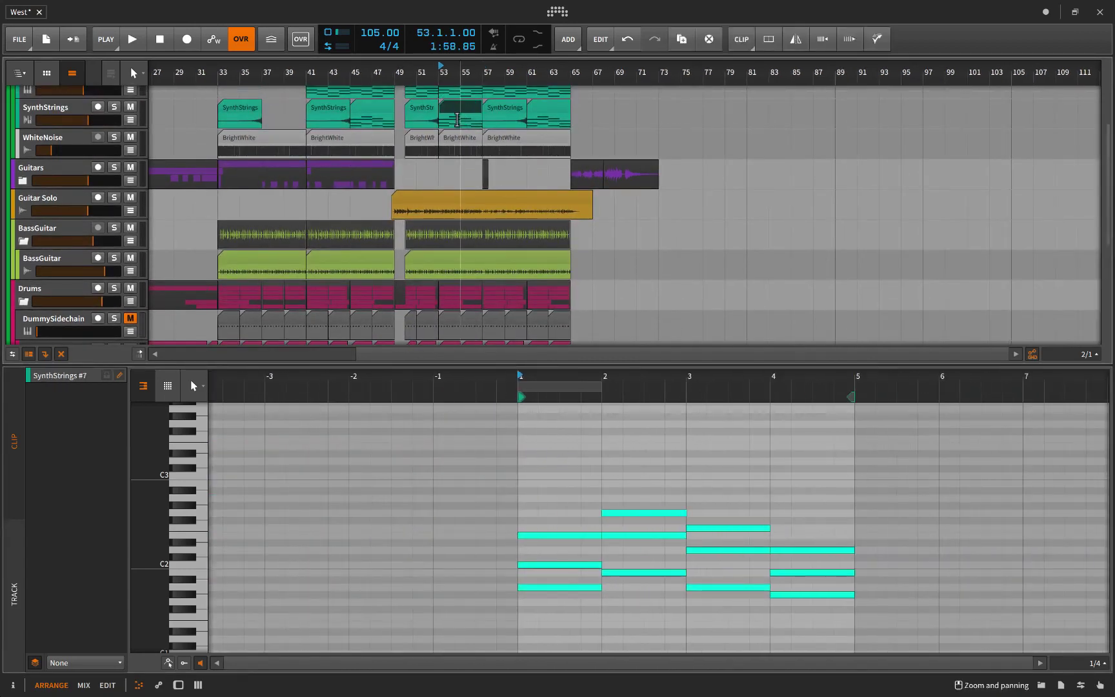
pyautogui.click(453, 202)
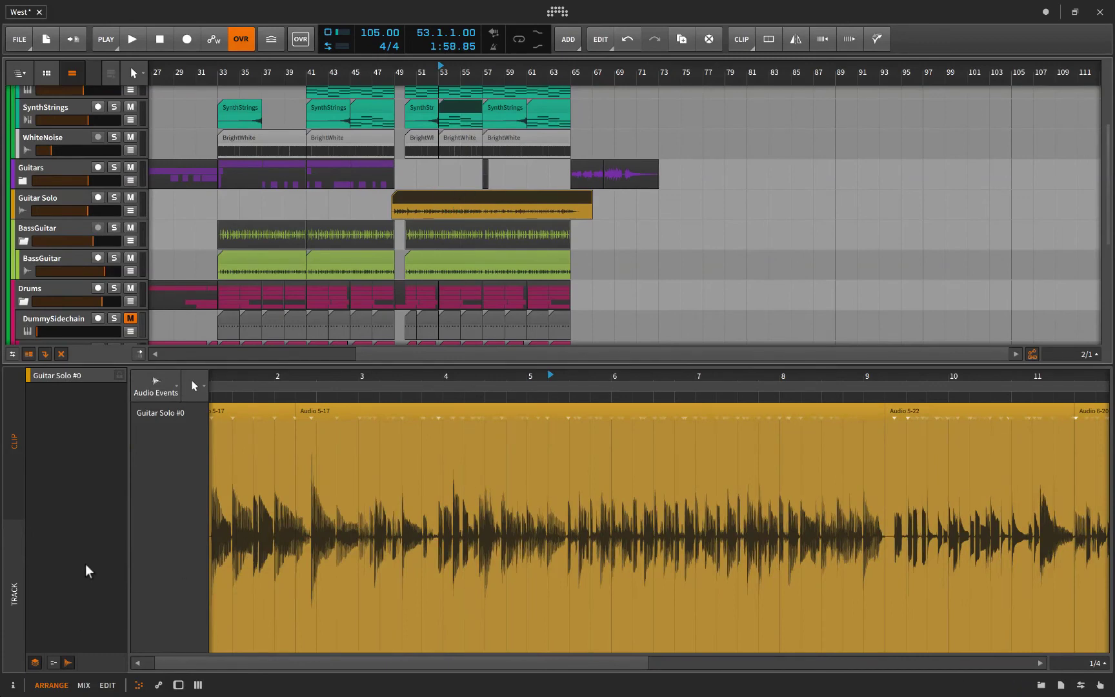
# - Deselect the Guitar Solo clip and switch the lower editor back to layered multi-track notes
pyautogui.click(106, 377)
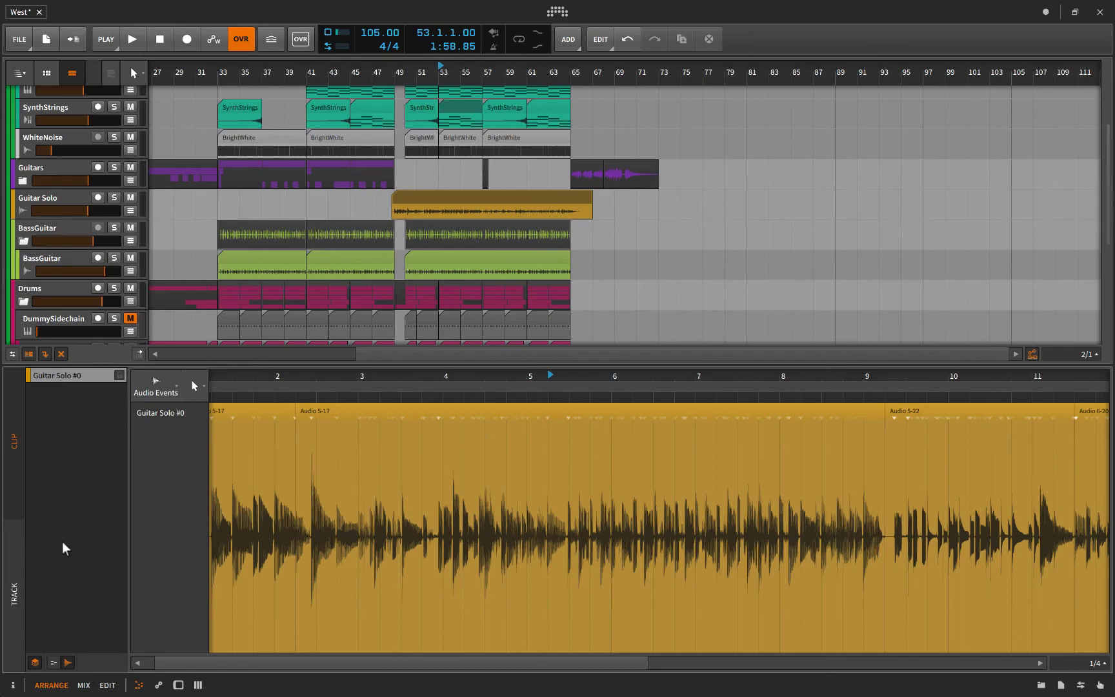
pyautogui.click(13, 572)
pyautogui.scroll(1, 335, 536)
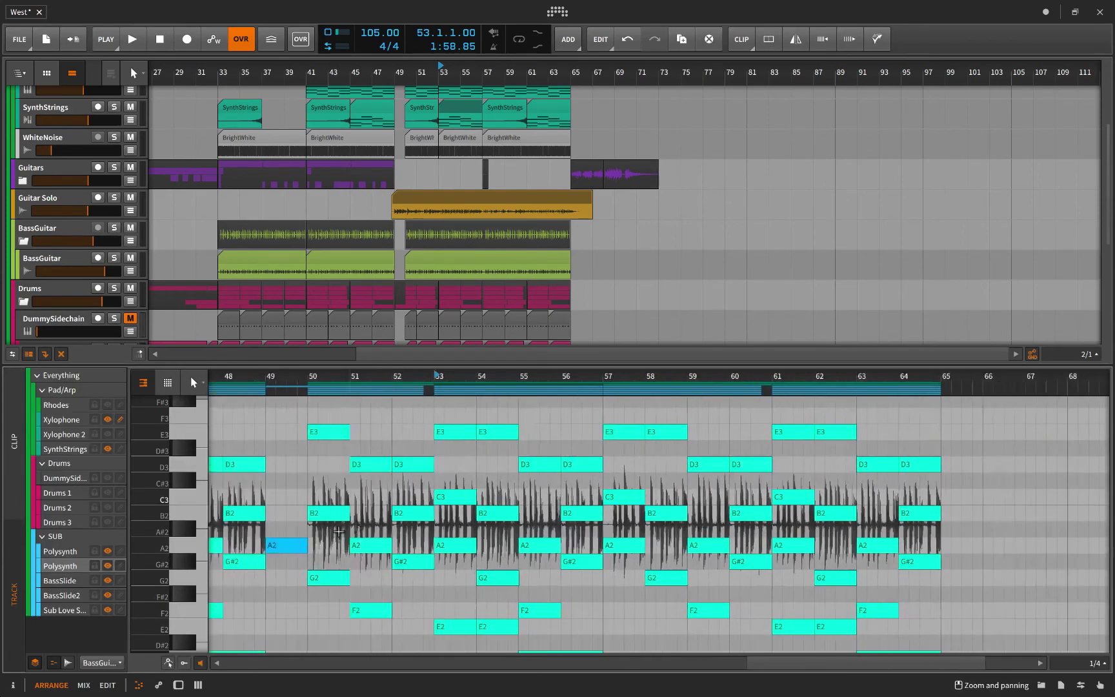
pyautogui.scroll(1, 337, 534)
pyautogui.scroll(2, 338, 532)
pyautogui.scroll(1, 339, 532)
pyautogui.hscroll(3, 339, 533)
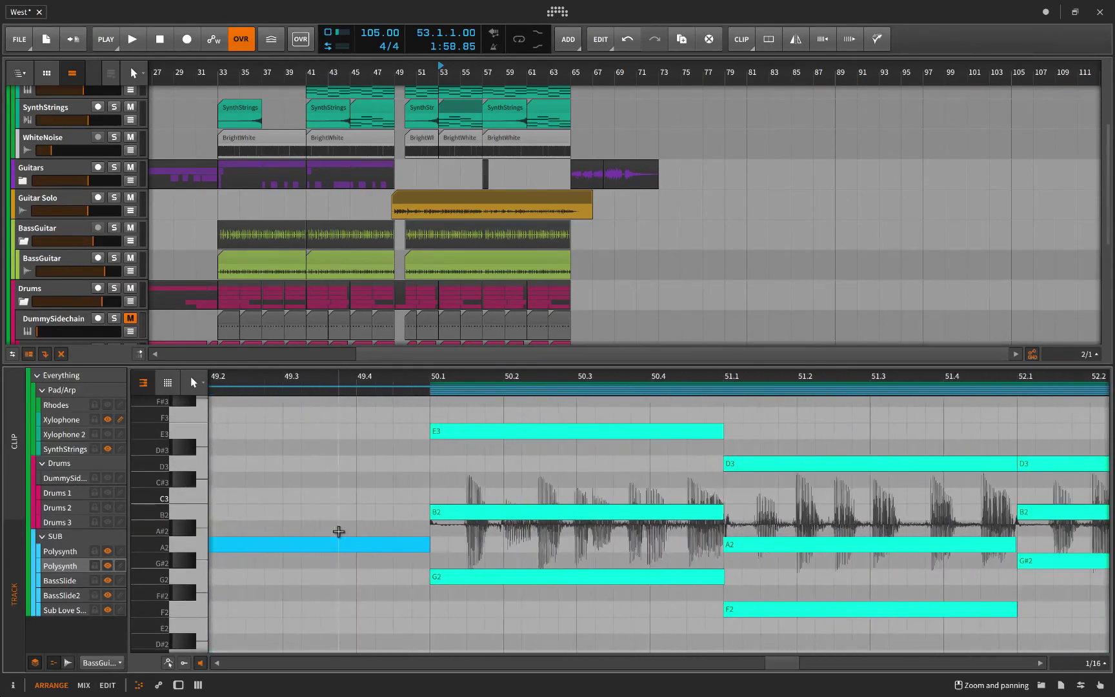